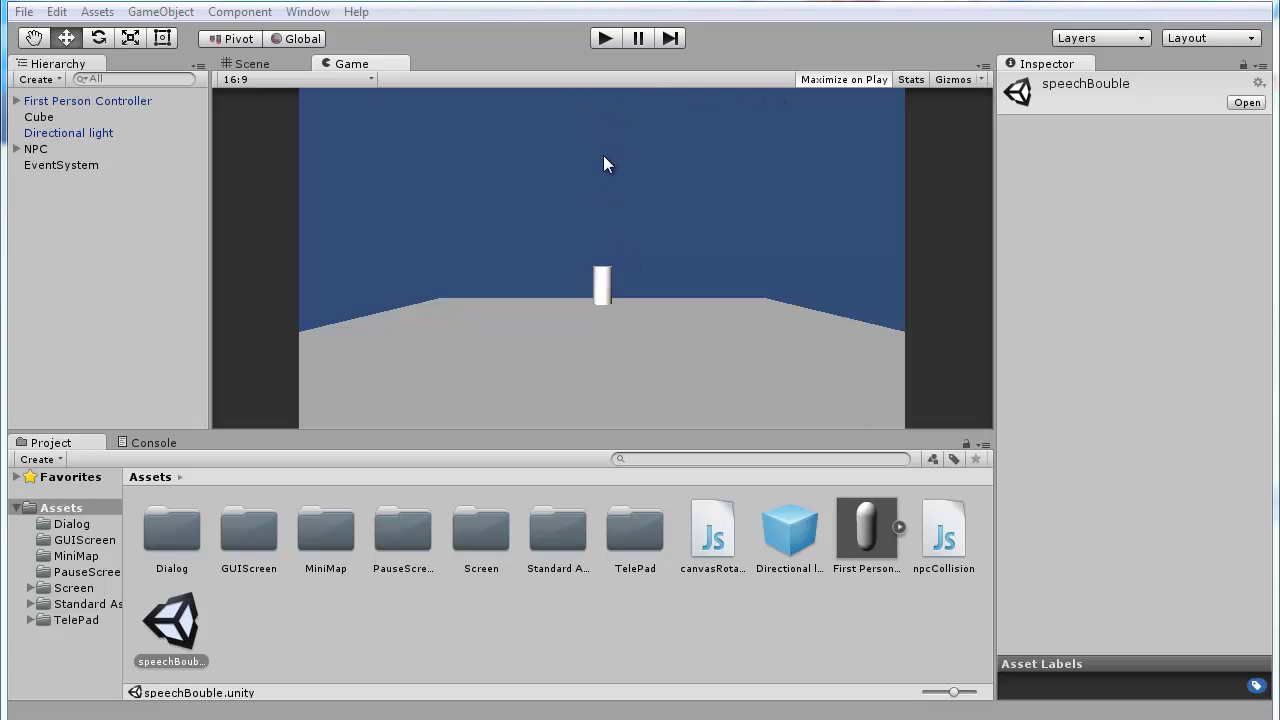
# - Play the scene, walk up to and around the white cylinder to examine its greeting text, and stop the game
pyautogui.click(612, 41)
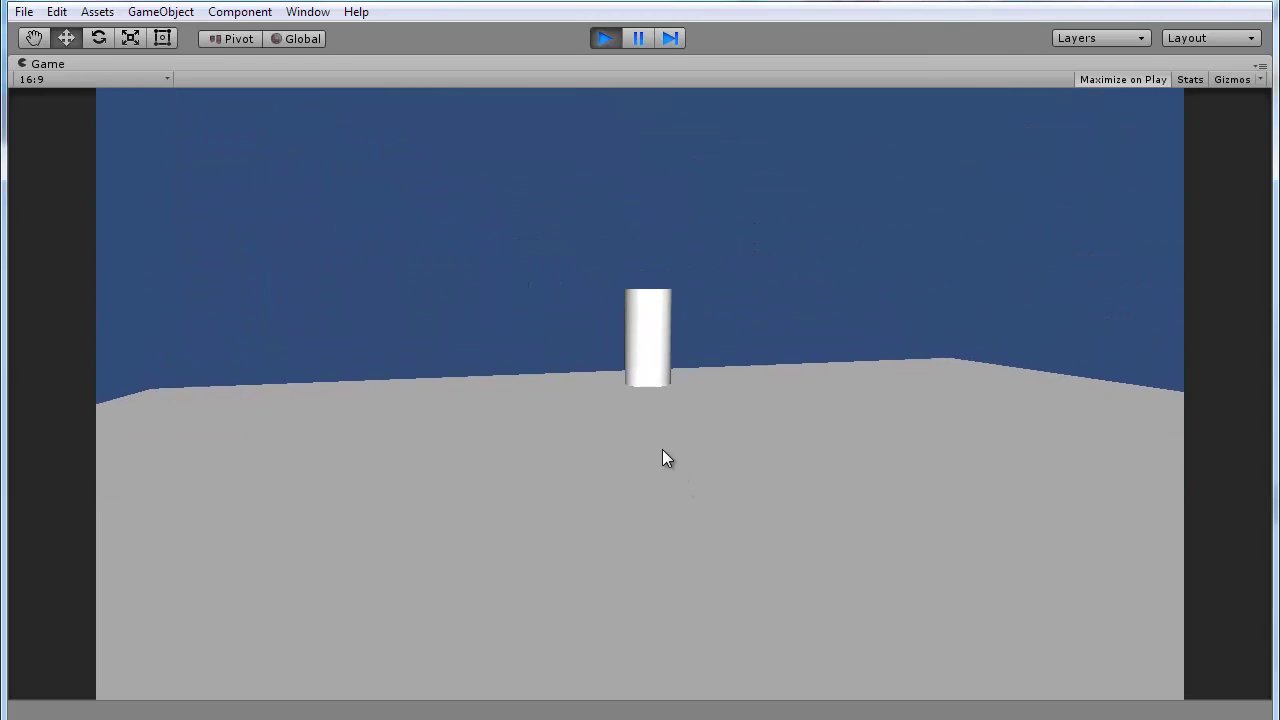
pyautogui.press('a')
pyautogui.press('w')
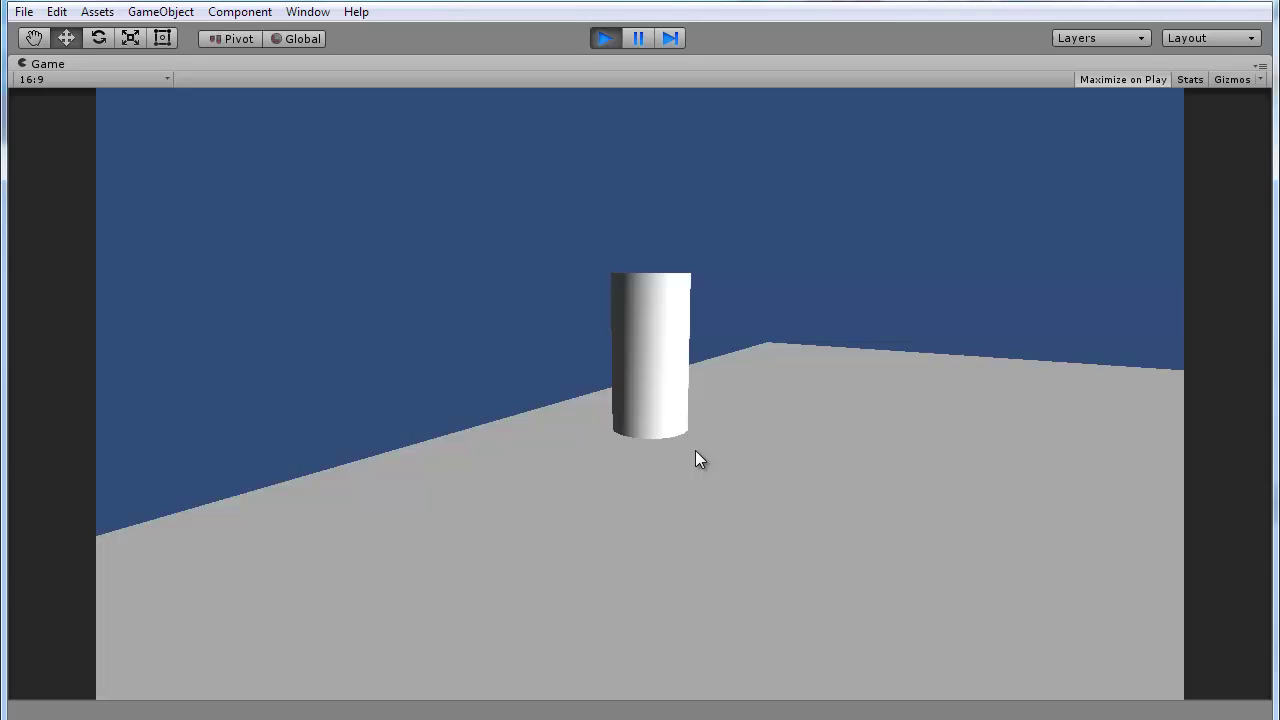
pyautogui.press('s')
pyautogui.press('d')
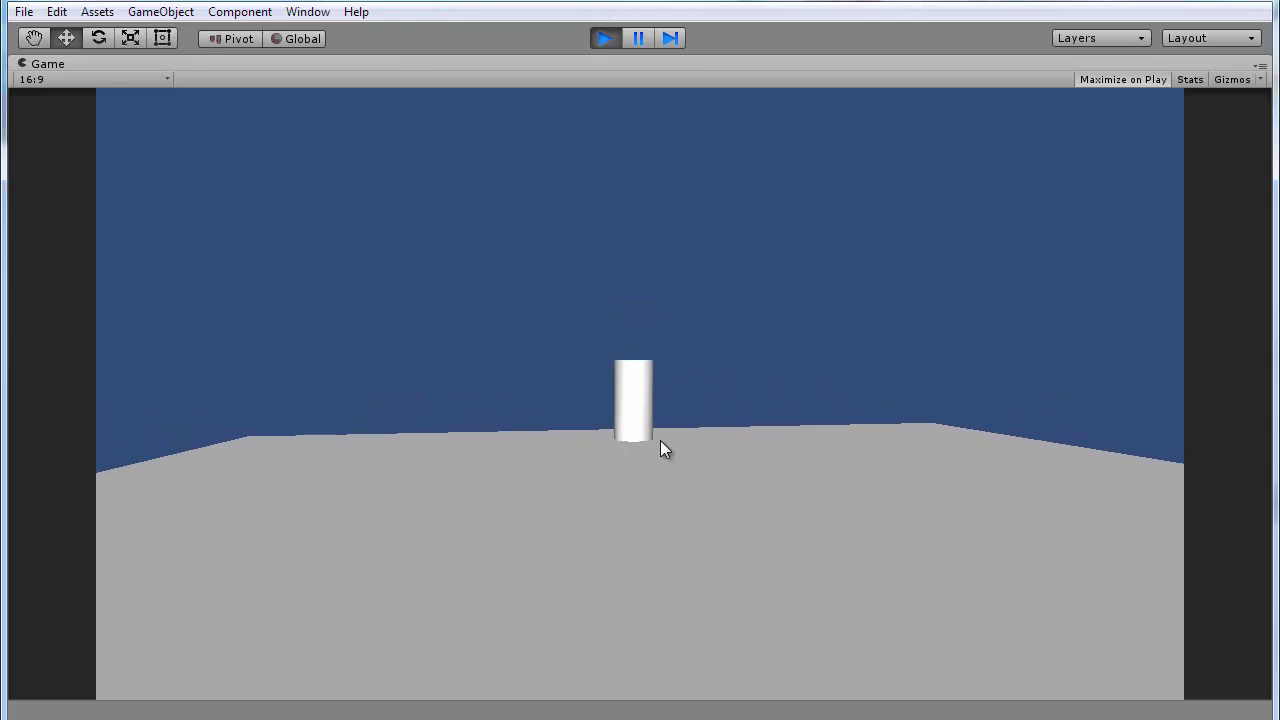
pyautogui.press('w')
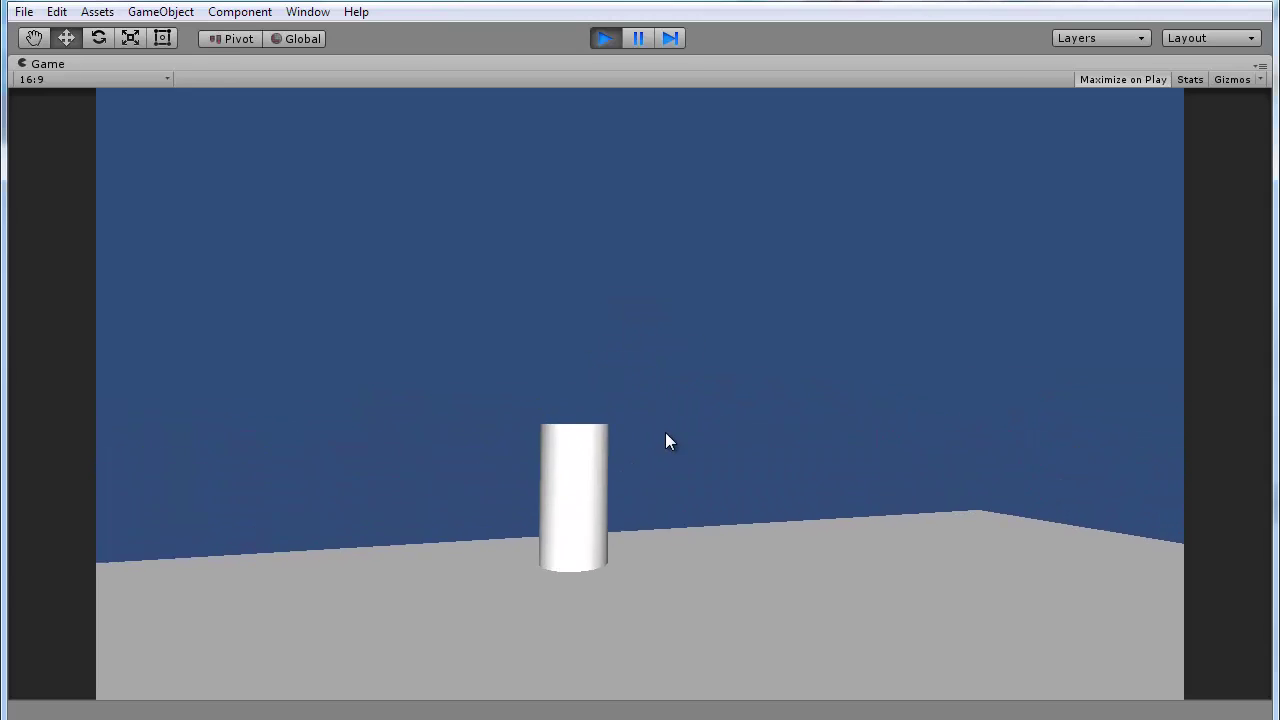
pyautogui.press('a')
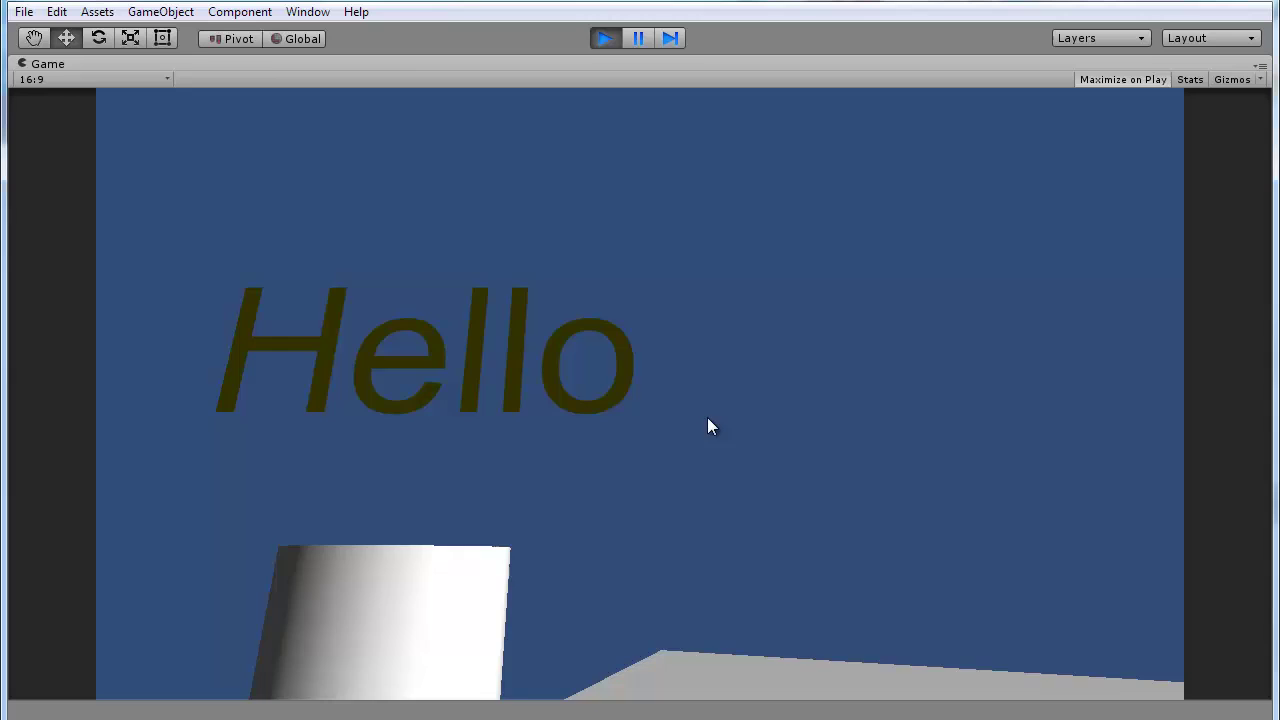
pyautogui.press('a')
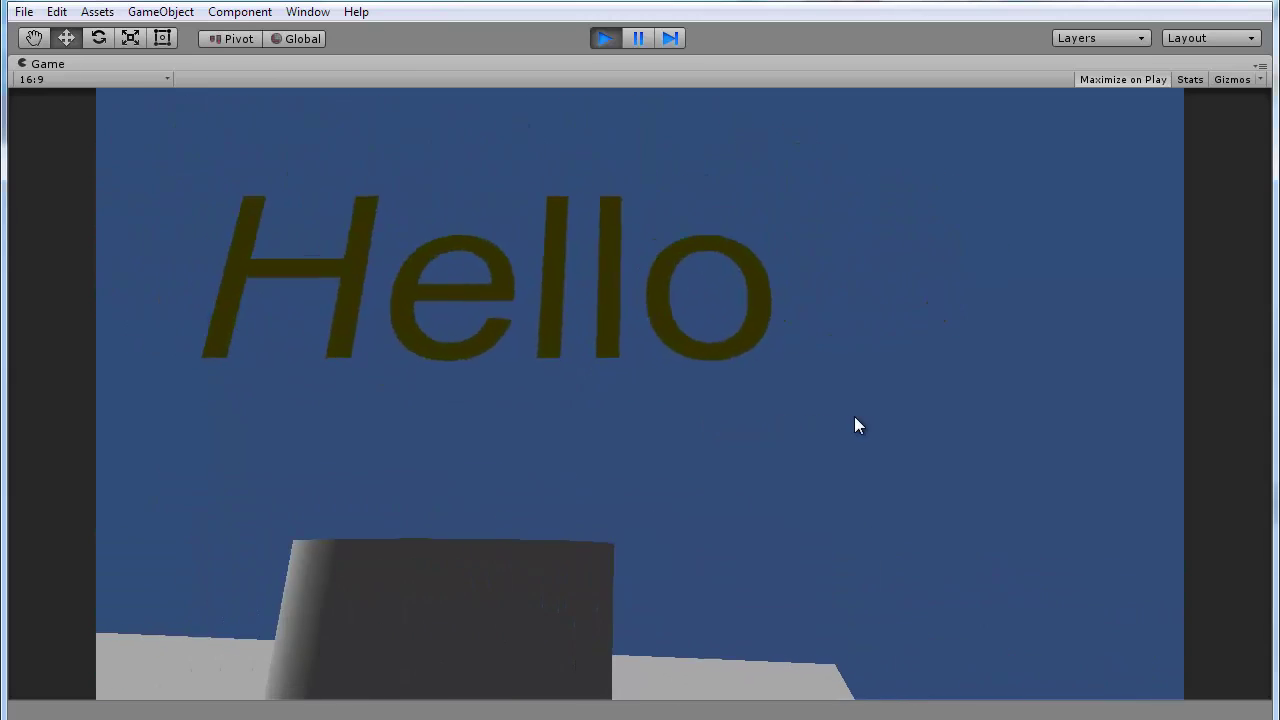
pyautogui.press('a')
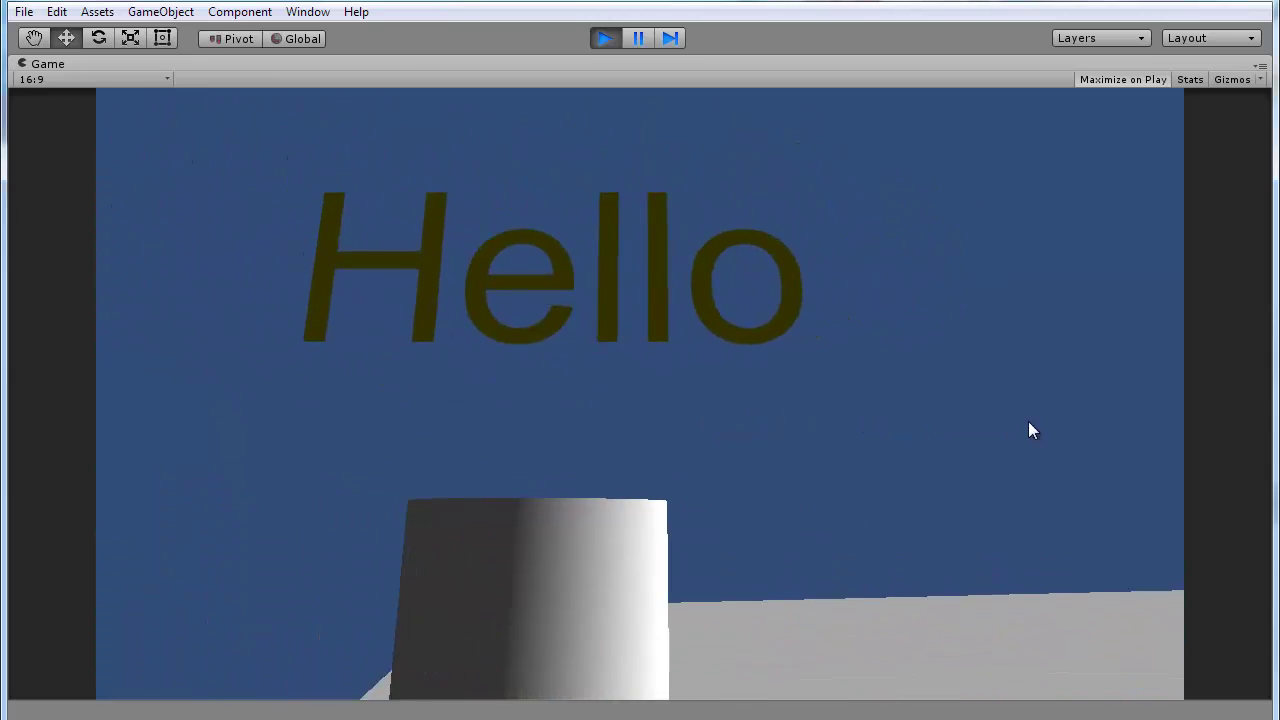
pyautogui.press('a')
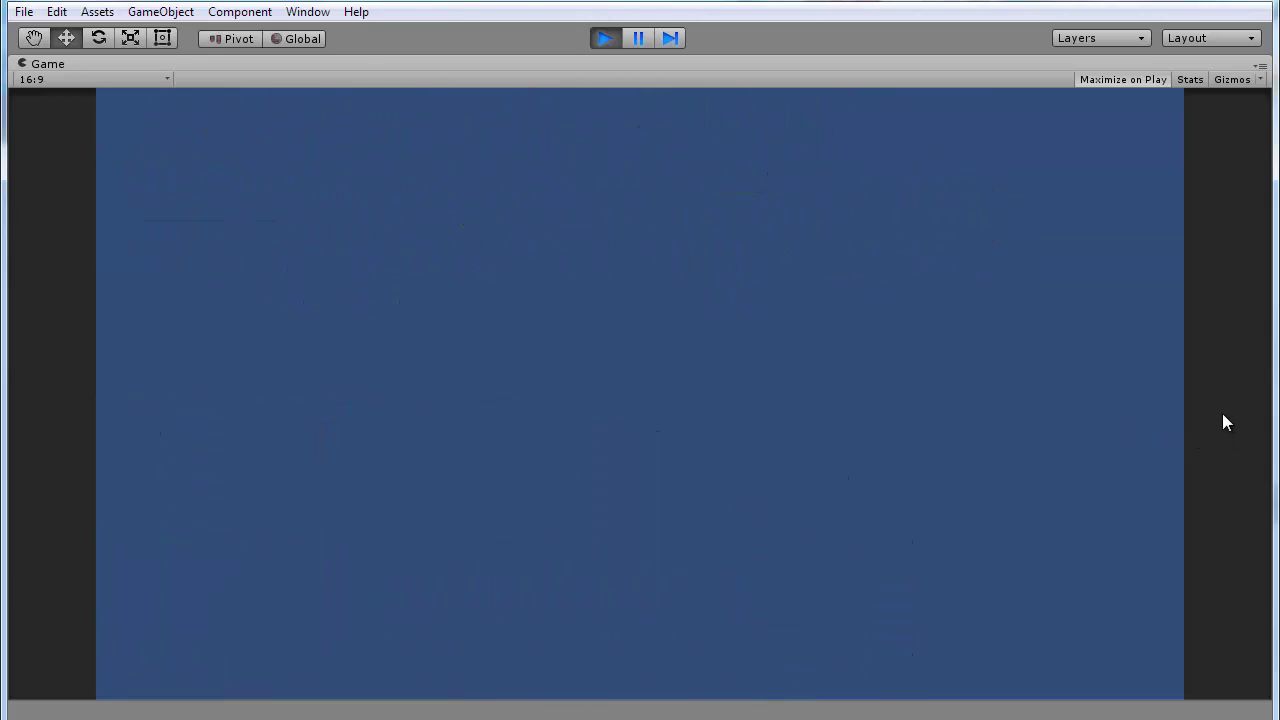
pyautogui.press('a')
pyautogui.press('s')
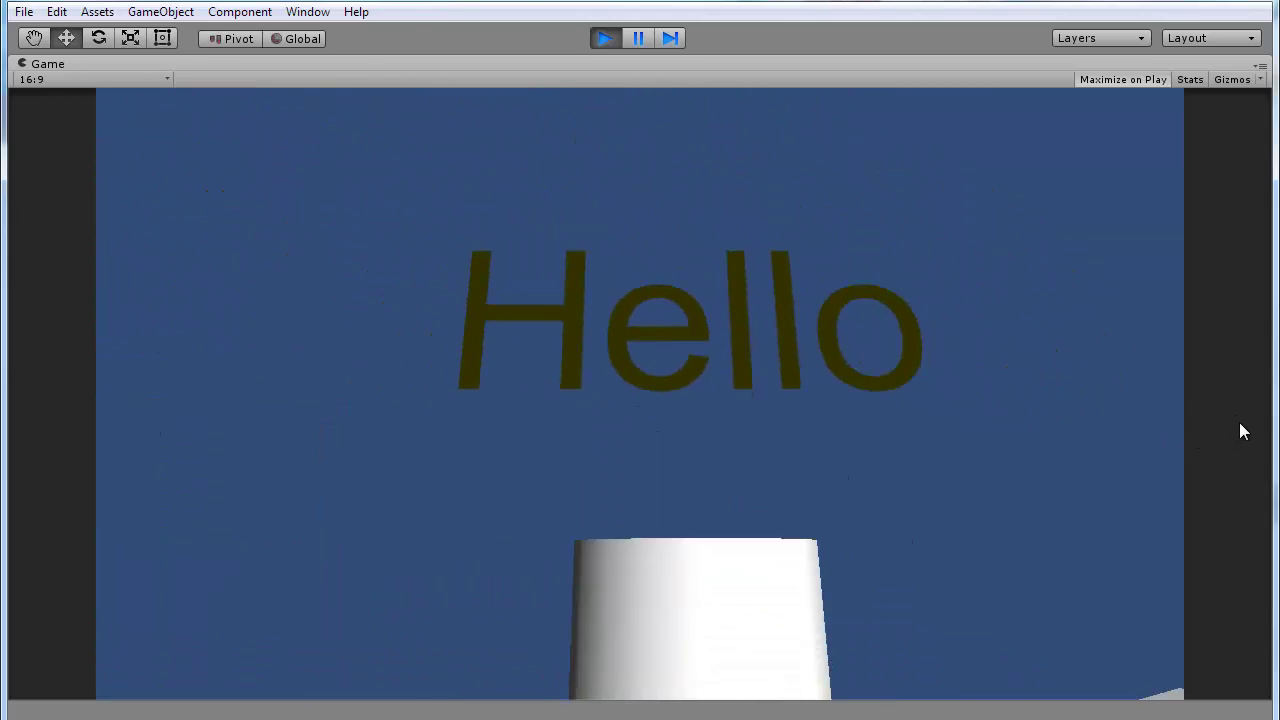
pyautogui.press('a')
pyautogui.press('w')
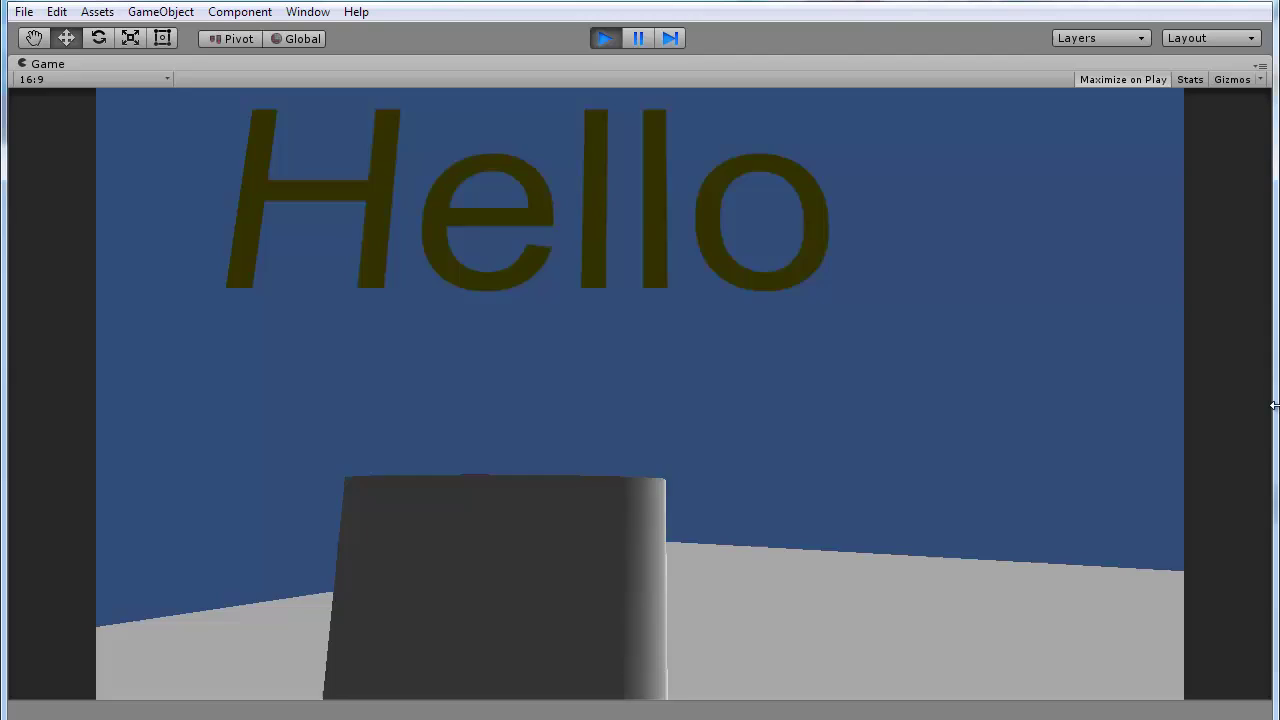
pyautogui.press('a')
pyautogui.press('s')
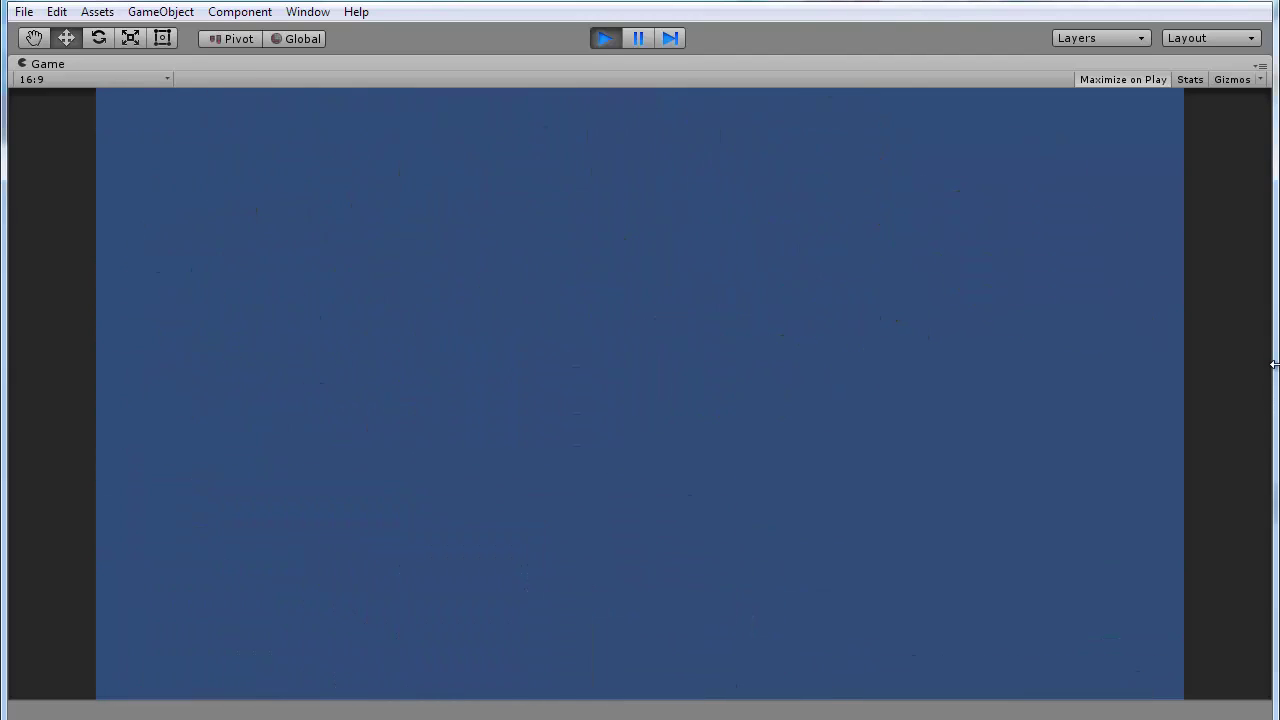
pyautogui.hotkey('ctrl', 'p')
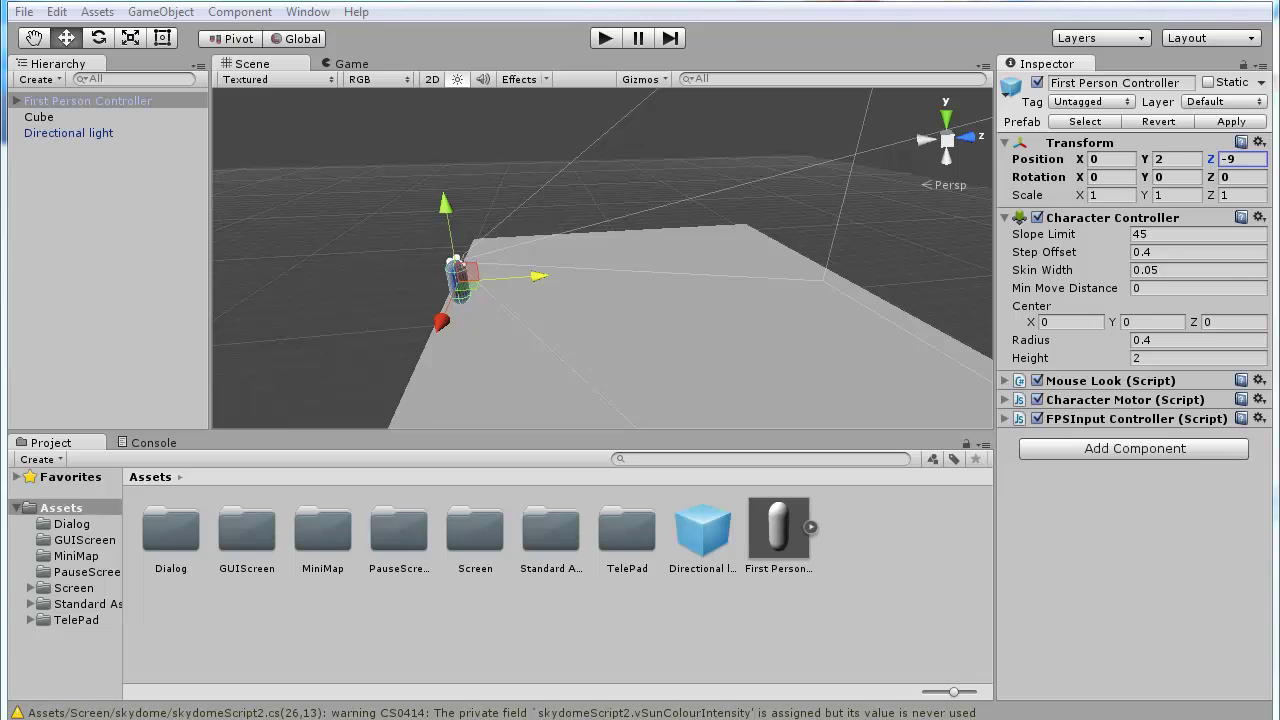
# - Create a Cylinder under First Person Controller and move it along Z, setting its Z position to 18
pyautogui.moveTo(524, 289); pyautogui.dragTo(748, 318, button='right')
pyautogui.rightClick(127, 202)
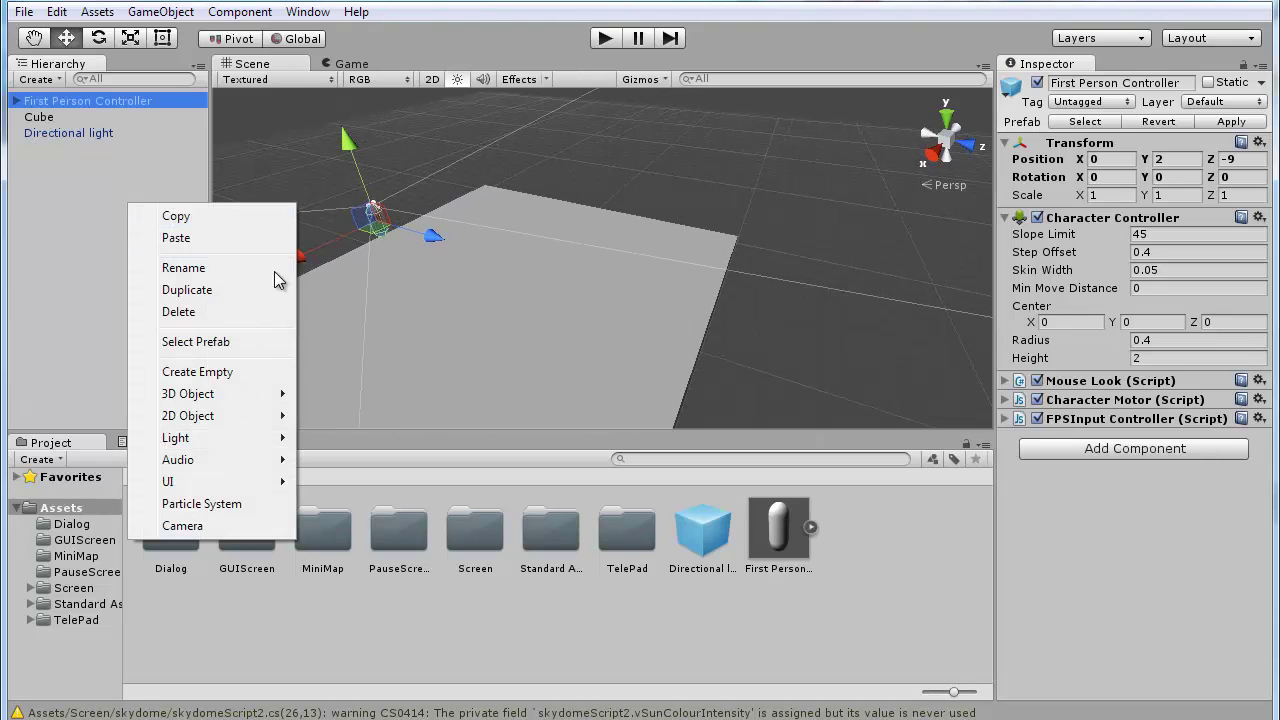
pyautogui.moveTo(284, 400)
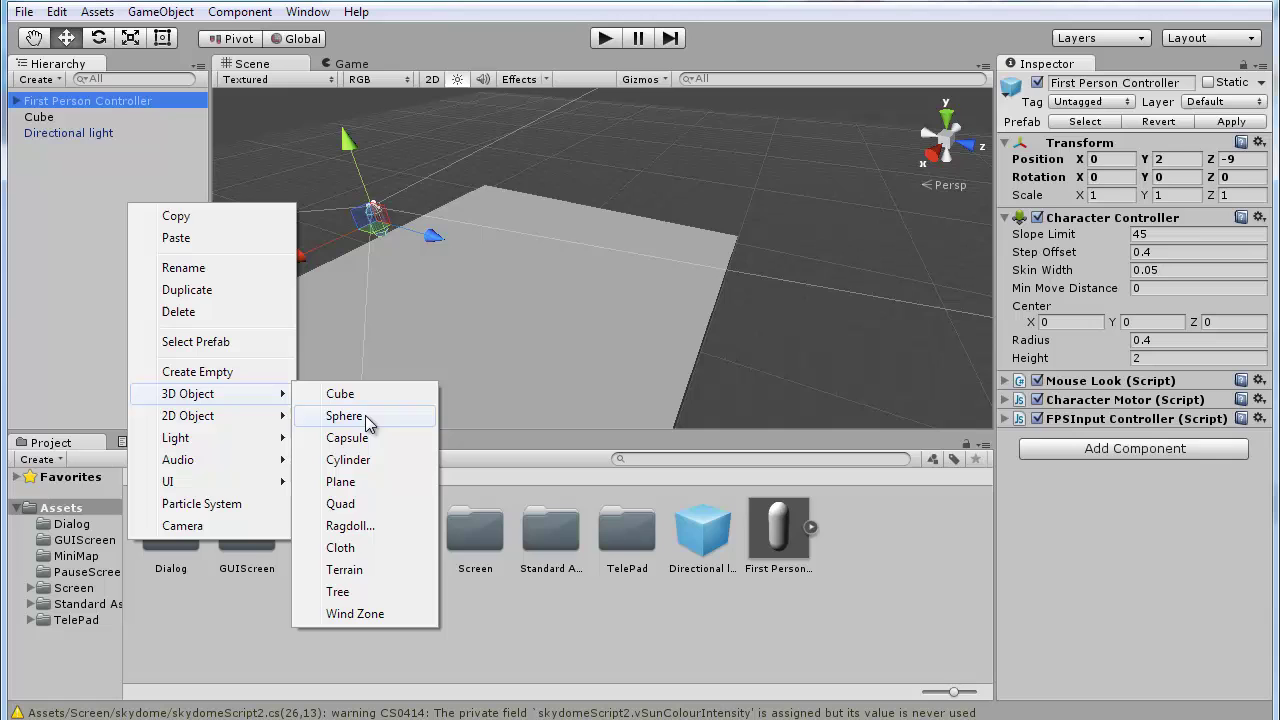
pyautogui.click(378, 462)
pyautogui.scroll(1, 372, 246)
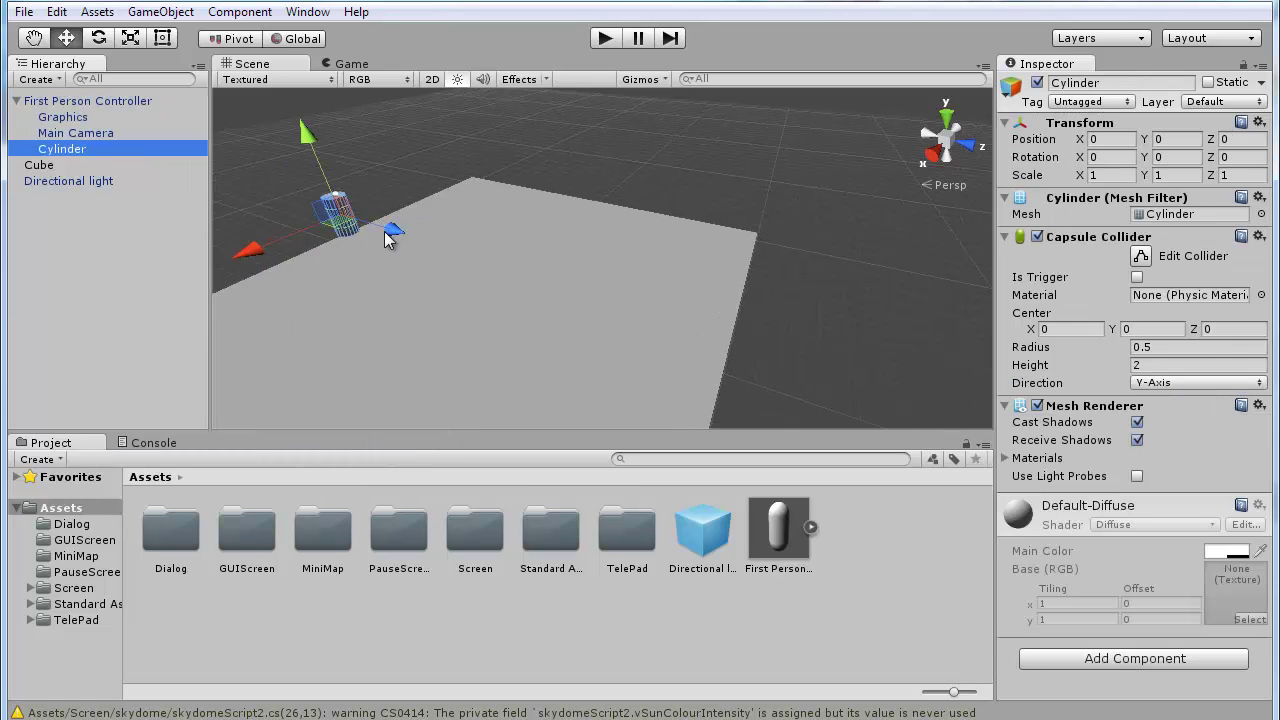
pyautogui.moveTo(388, 238); pyautogui.dragTo(610, 378)
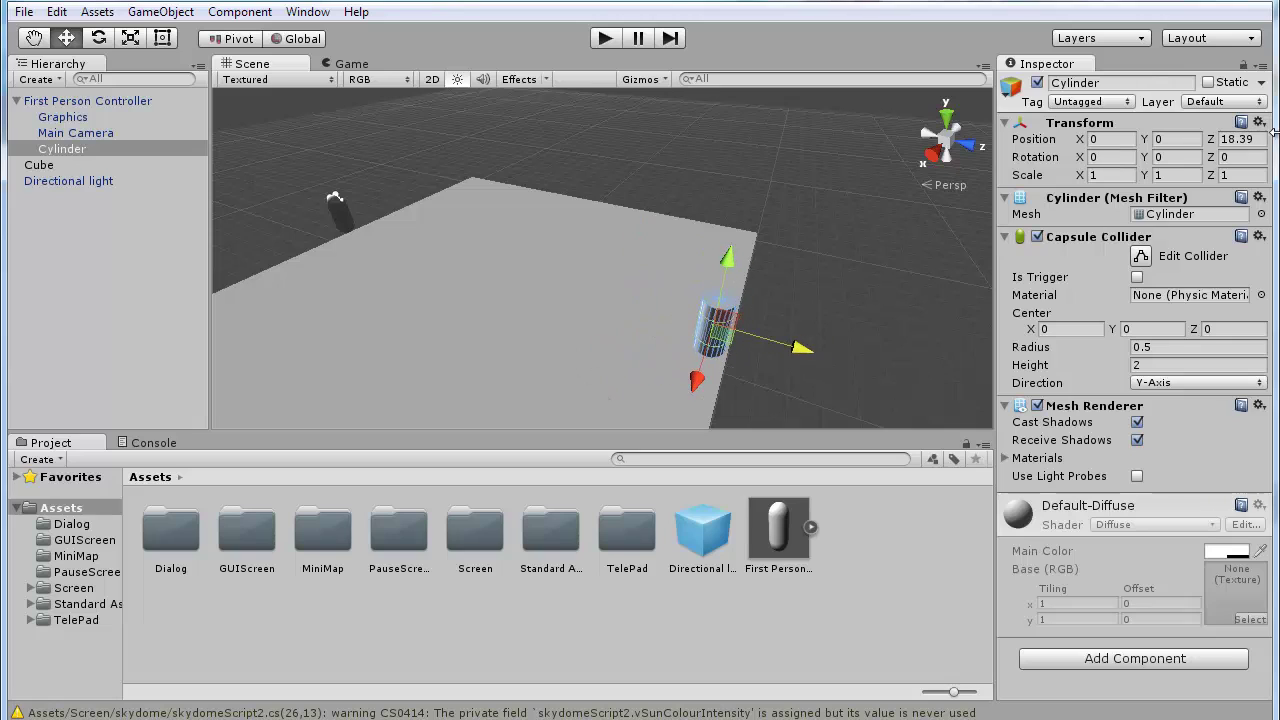
pyautogui.click(1245, 139)
pyautogui.write('18')
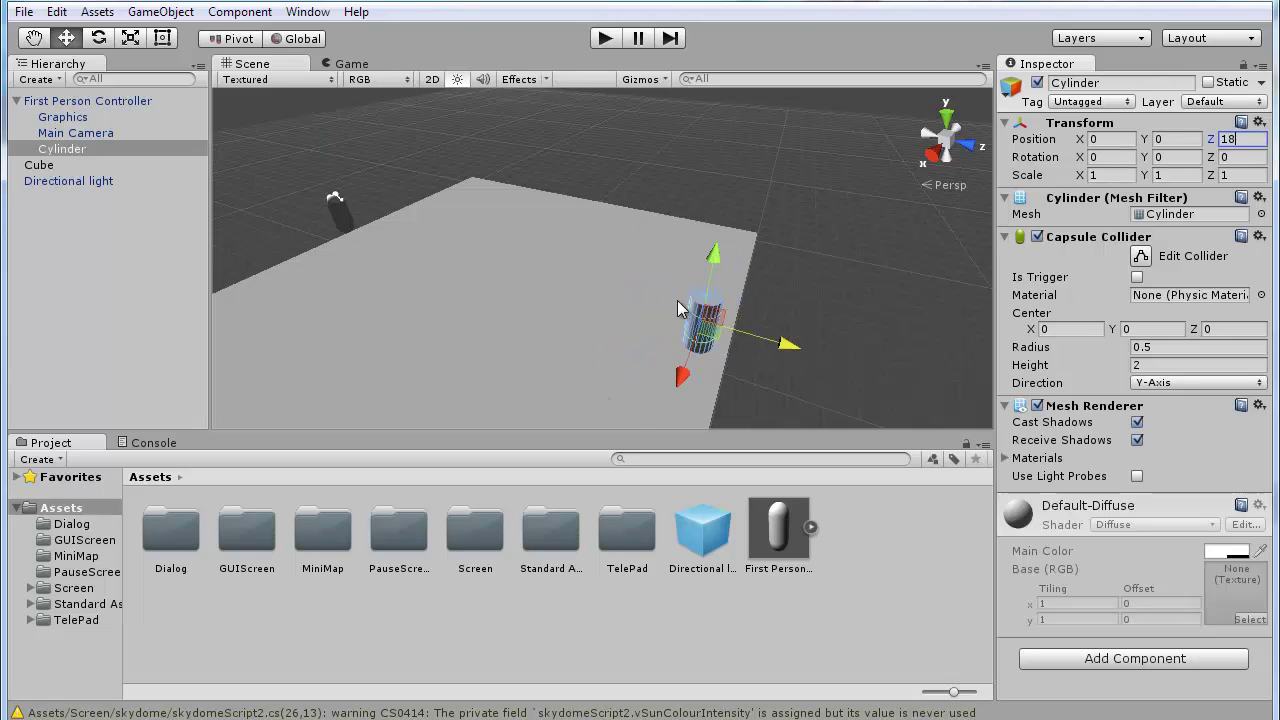
# - Move the Cylinder out of First Person Controller to the root of the scene hierarchy
pyautogui.keyDown('alt'); pyautogui.moveTo(677, 308); pyautogui.dragTo(699, 195); pyautogui.keyUp('alt')
pyautogui.moveTo(66, 148); pyautogui.dragTo(63, 201)
pyautogui.click(17, 101)
pyautogui.click(17, 101)
pyautogui.moveTo(552, 248); pyautogui.dragTo(612, 155, button='right')
pyautogui.click(16, 101)
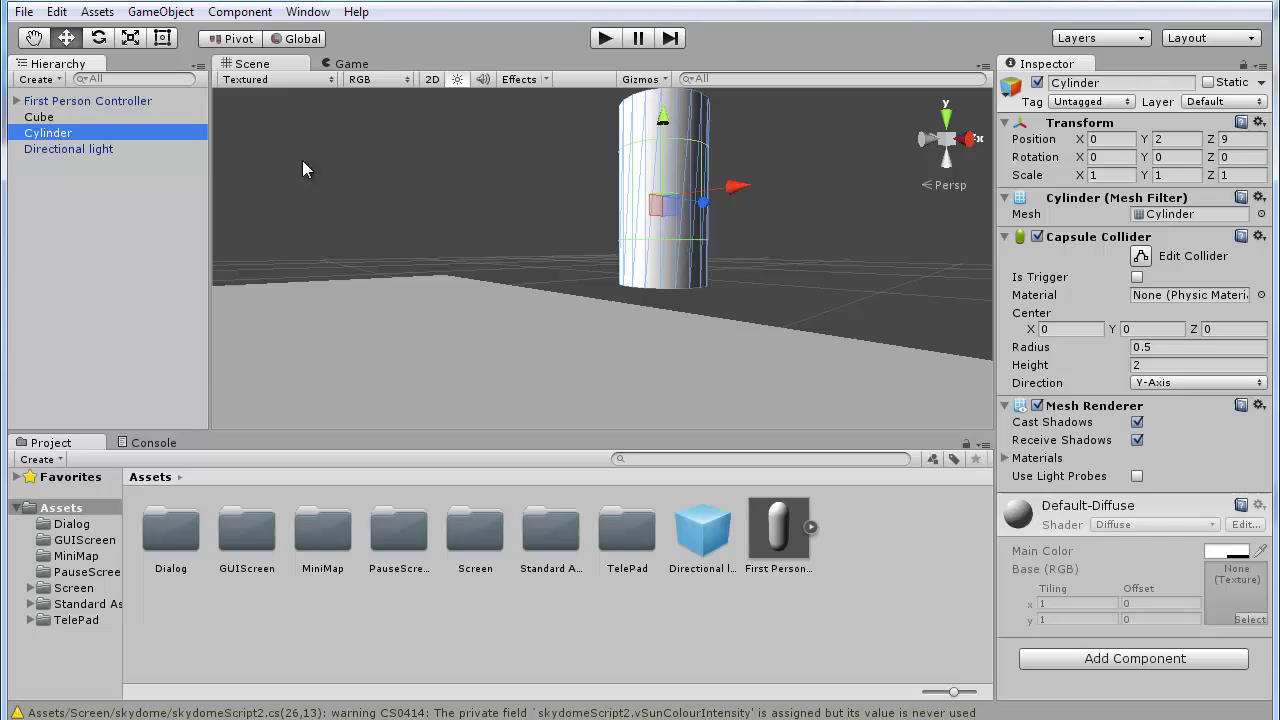
# - Lower the Cylinder onto the ground by setting its Y position to 1.5
pyautogui.click(110, 134)
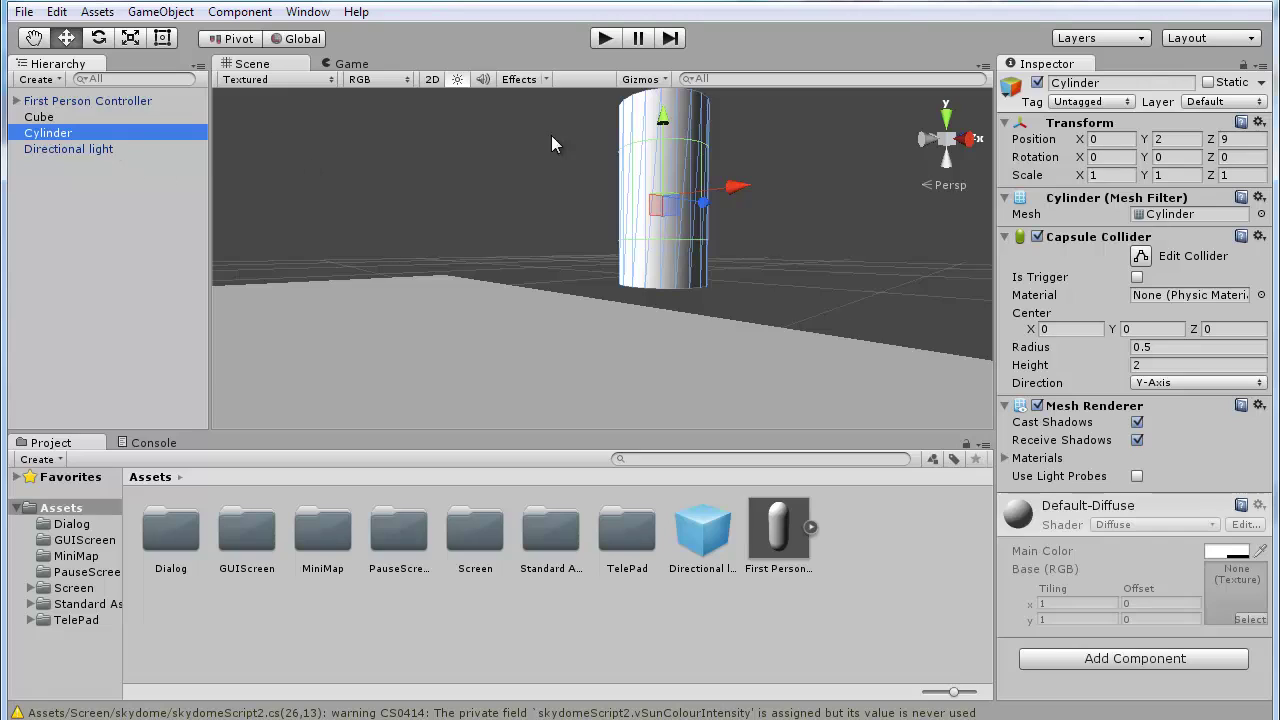
pyautogui.click(1197, 140)
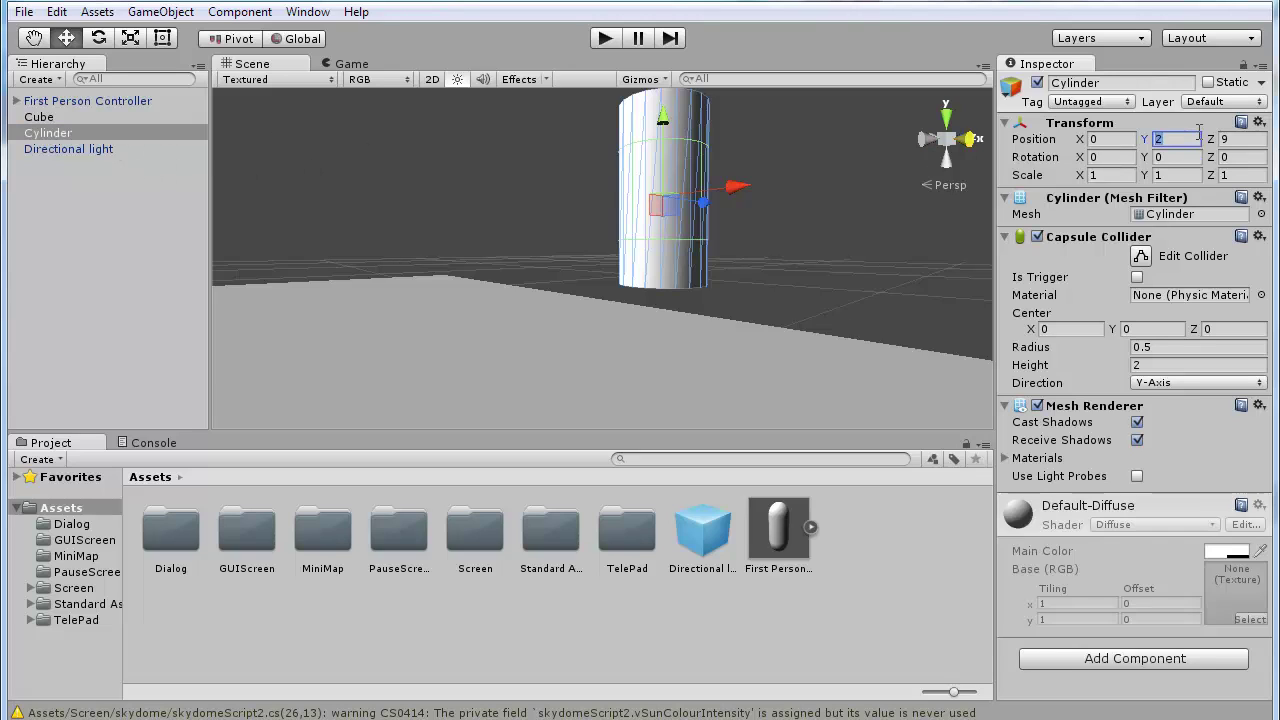
pyautogui.write('1,58')
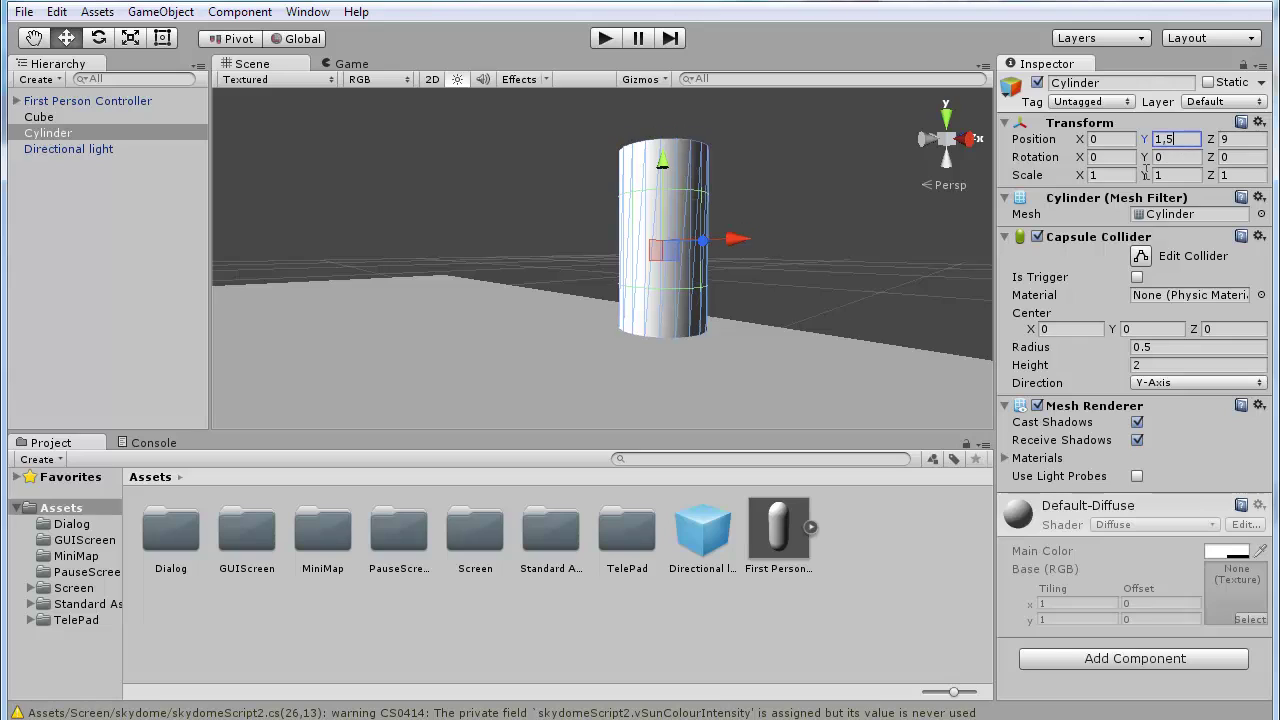
pyautogui.keyDown('alt'); pyautogui.moveTo(810, 265); pyautogui.dragTo(657, 253); pyautogui.keyUp('alt')
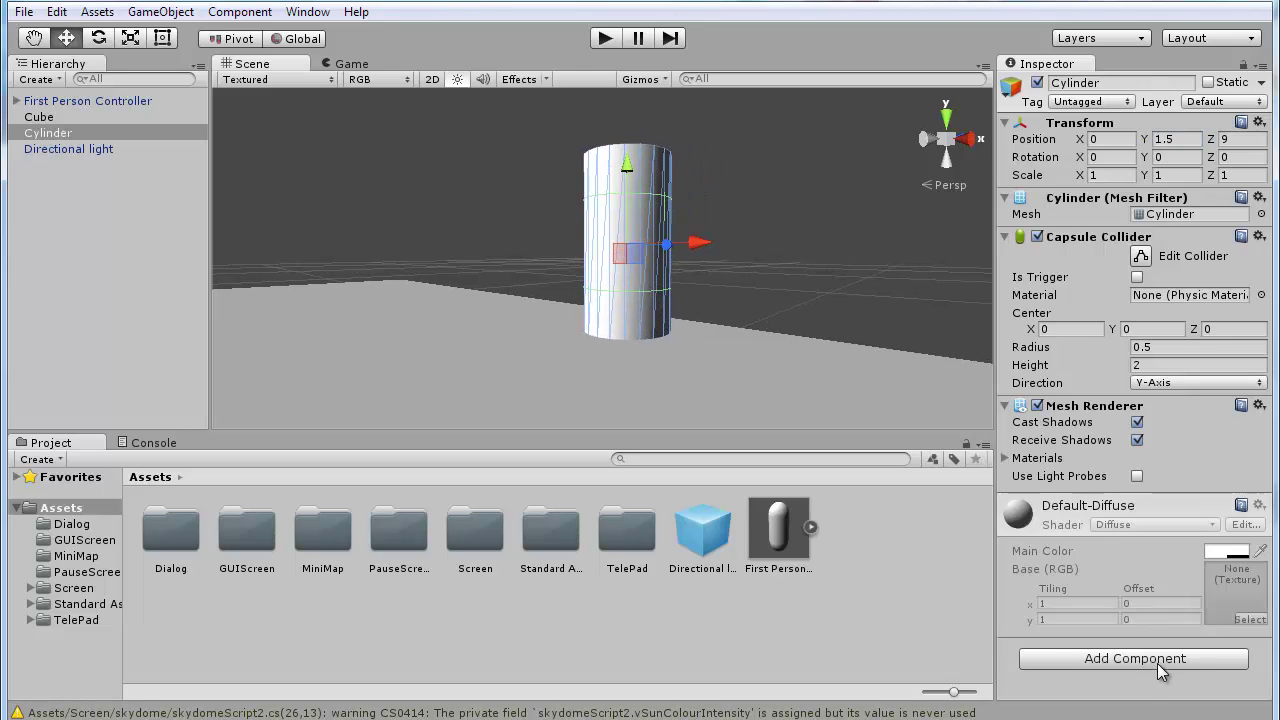
# - Rename the Cylinder object as NPC
pyautogui.click(110, 136)
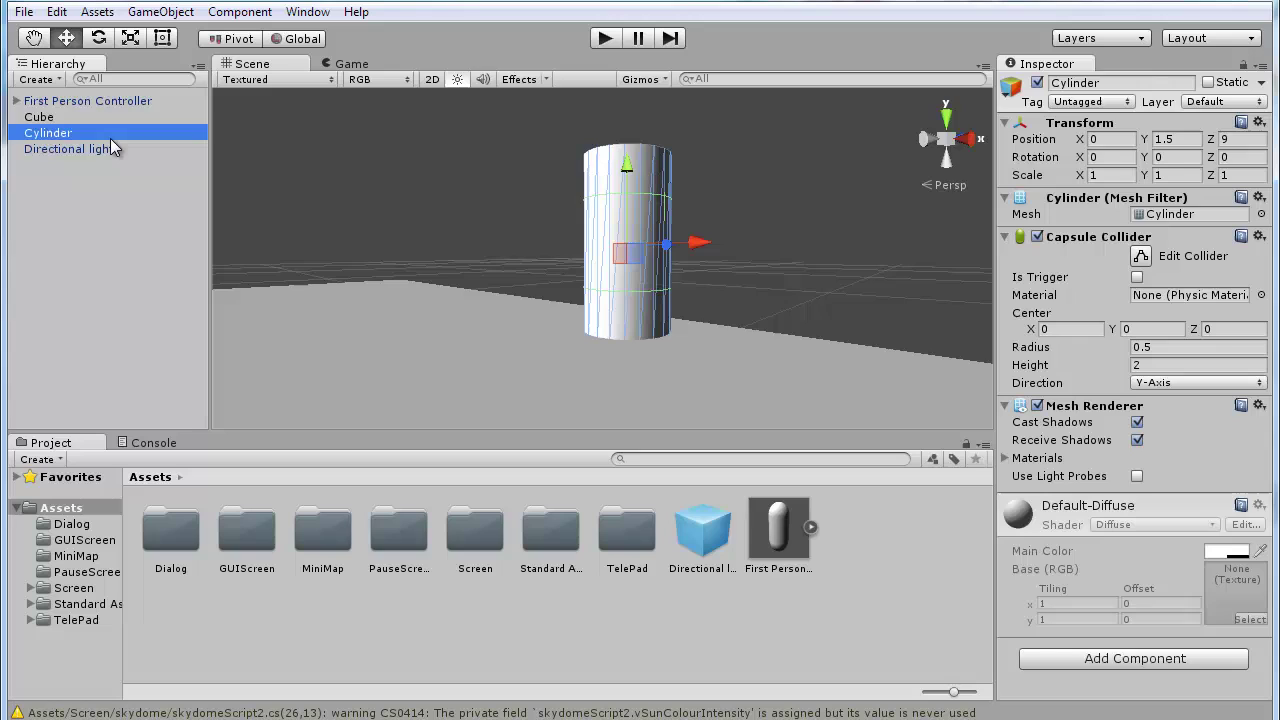
pyautogui.click(110, 138)
pyautogui.write('NPC')
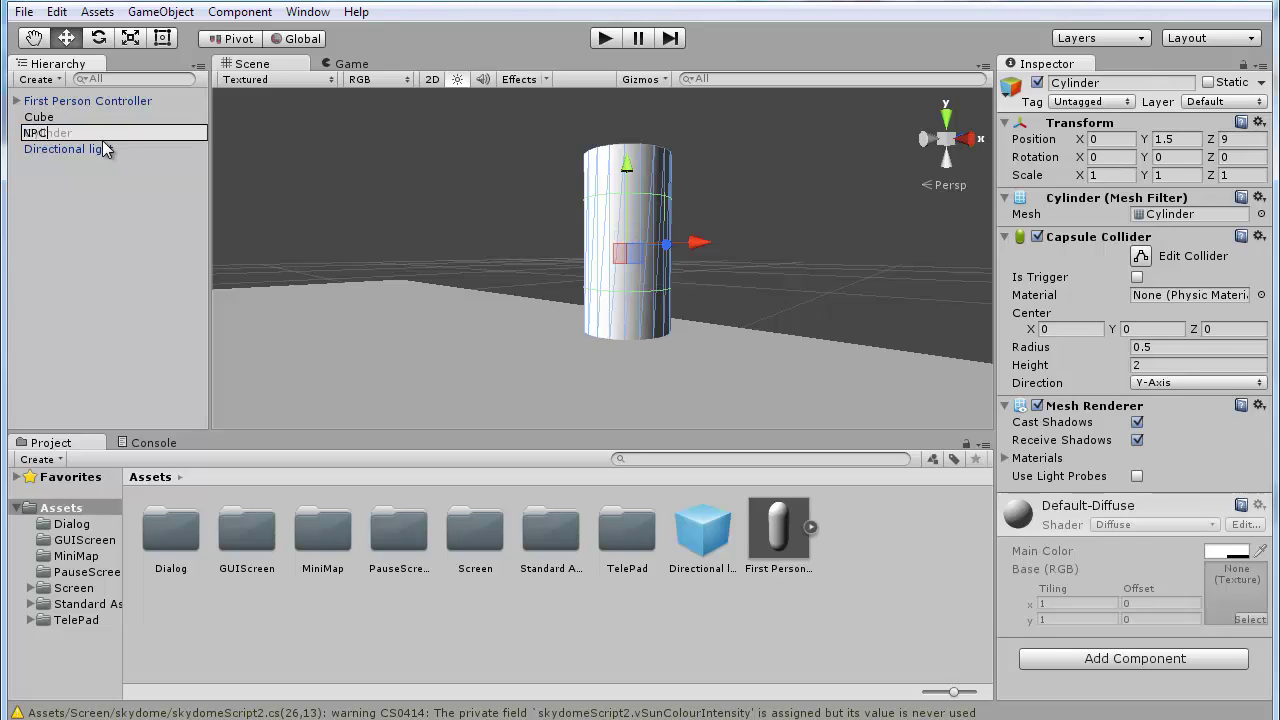
pyautogui.press('Return')
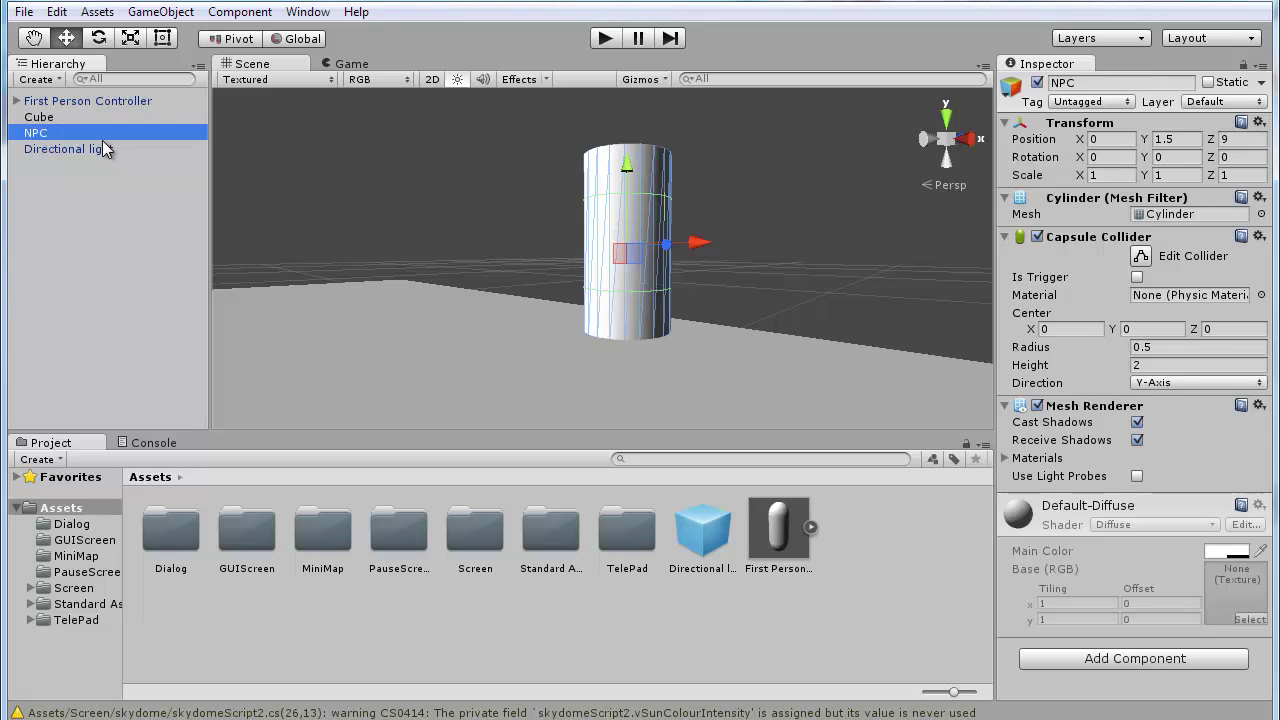
# - Add a second Capsule Collider component to the NPC object
pyautogui.click(1177, 666)
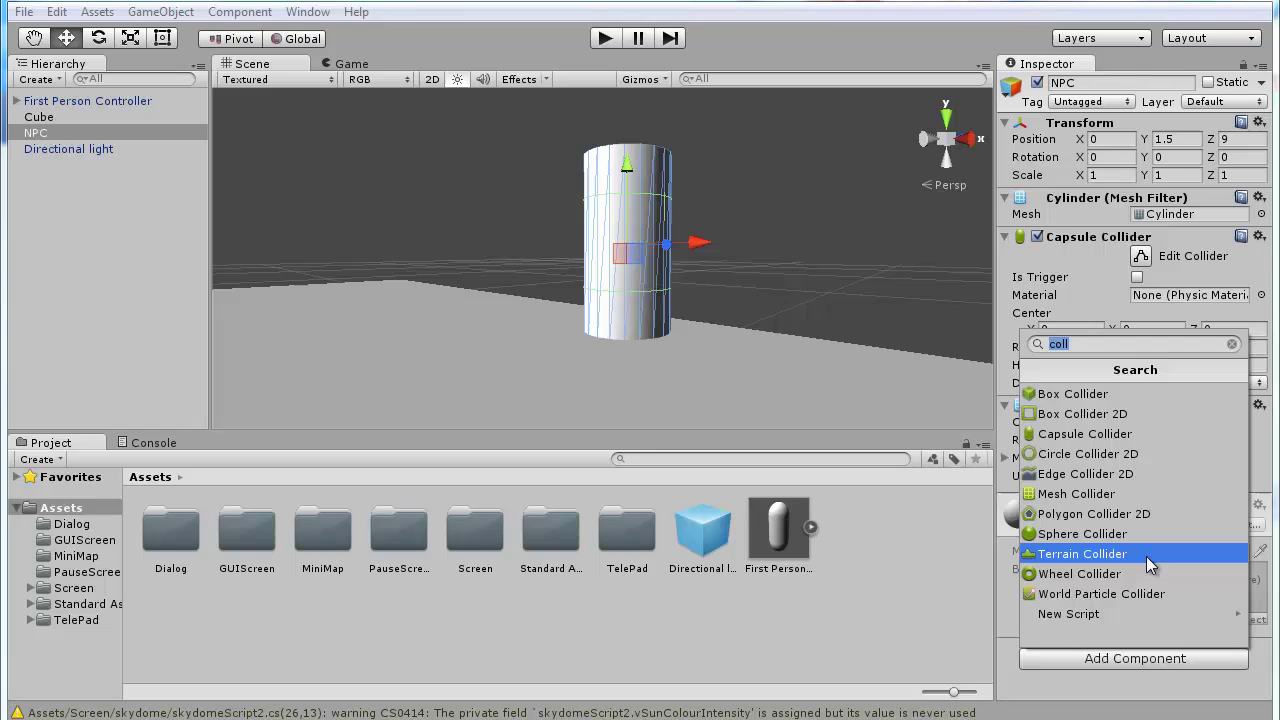
pyautogui.click(1162, 435)
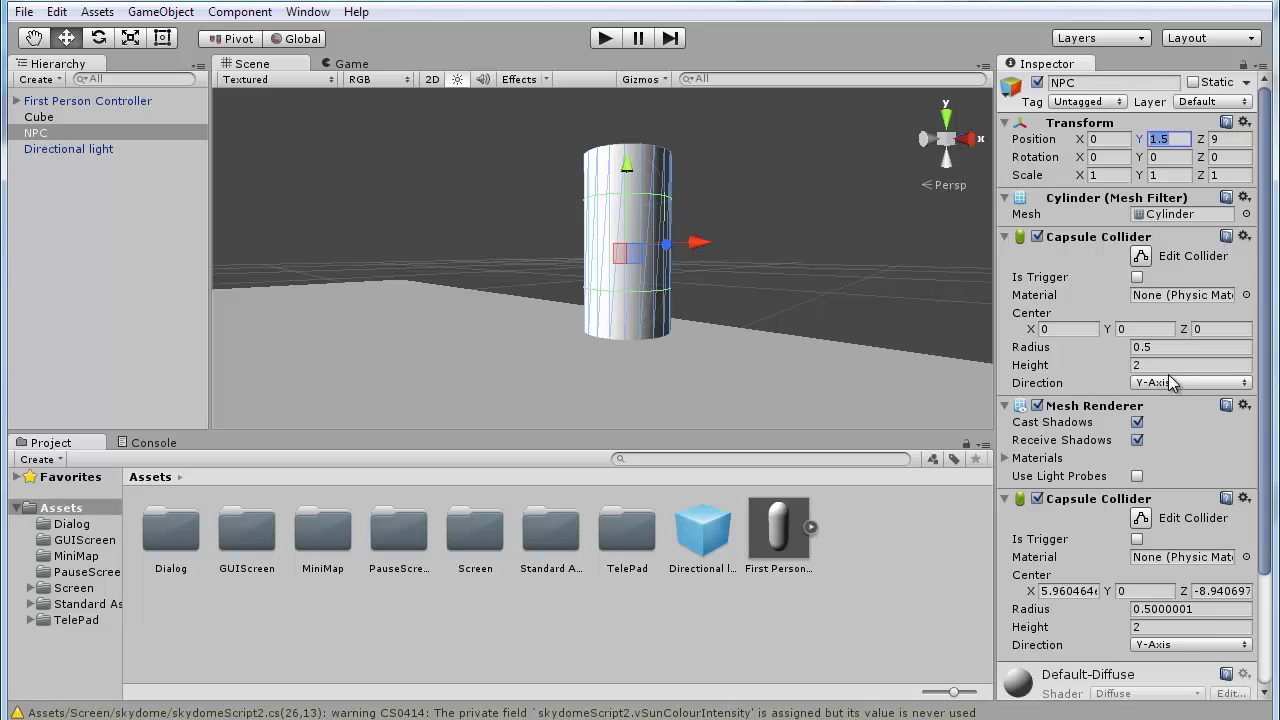
pyautogui.scroll(-1, 1150, 372)
pyautogui.scroll(4, 740, 270)
pyautogui.scroll(-7, 868, 292)
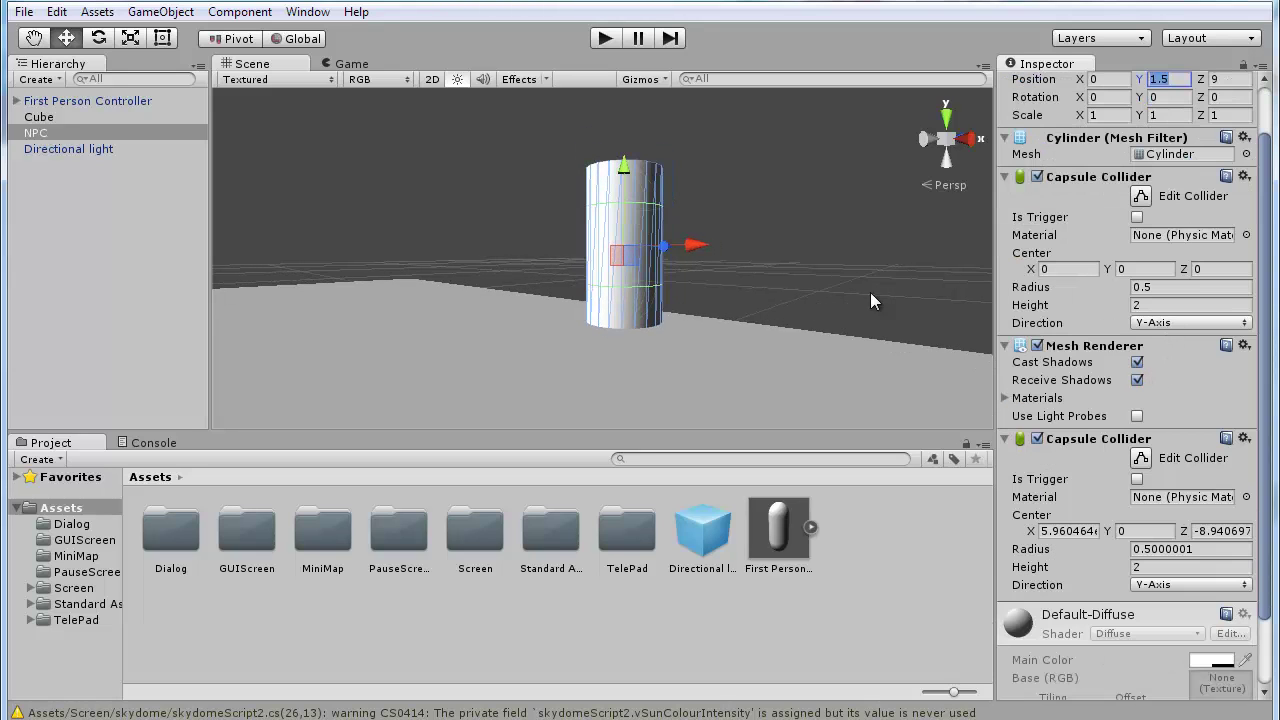
pyautogui.scroll(1, 1247, 354)
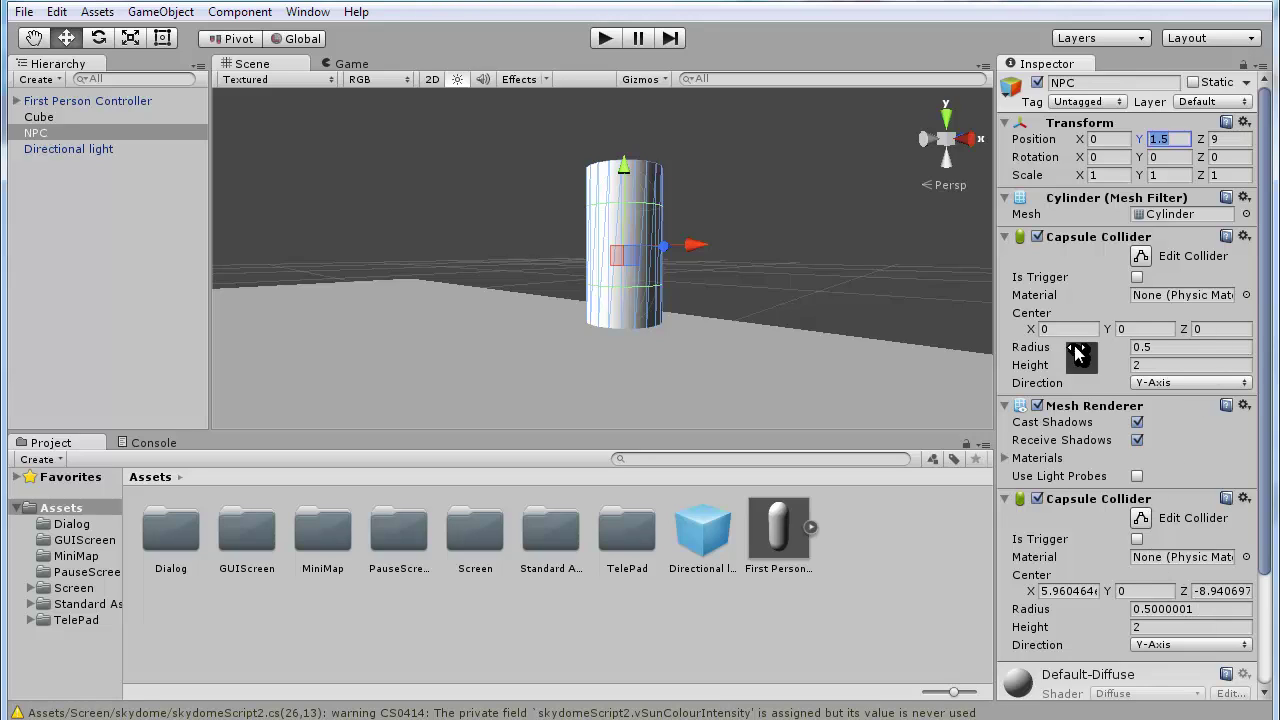
# - Make the NPC's second Capsule Collider a trigger, set its radius to 5, and check its extent around the cylinder
pyautogui.click(1005, 236)
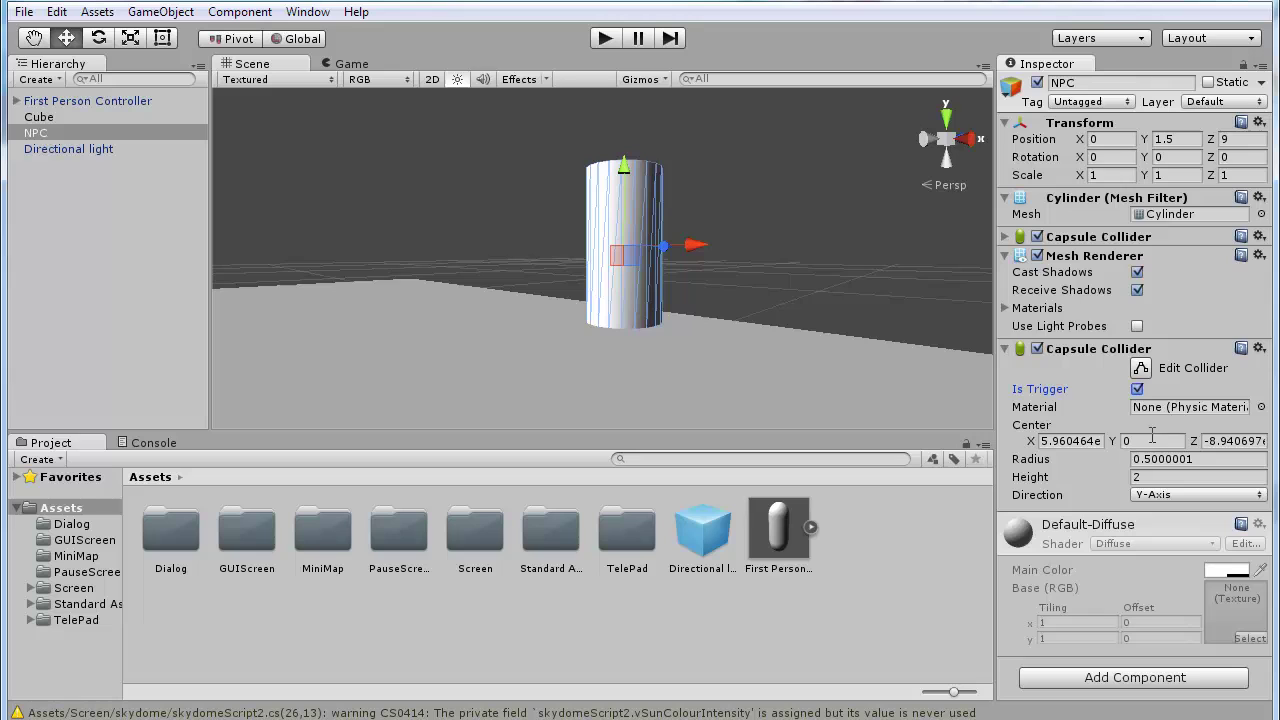
pyautogui.click(1199, 461)
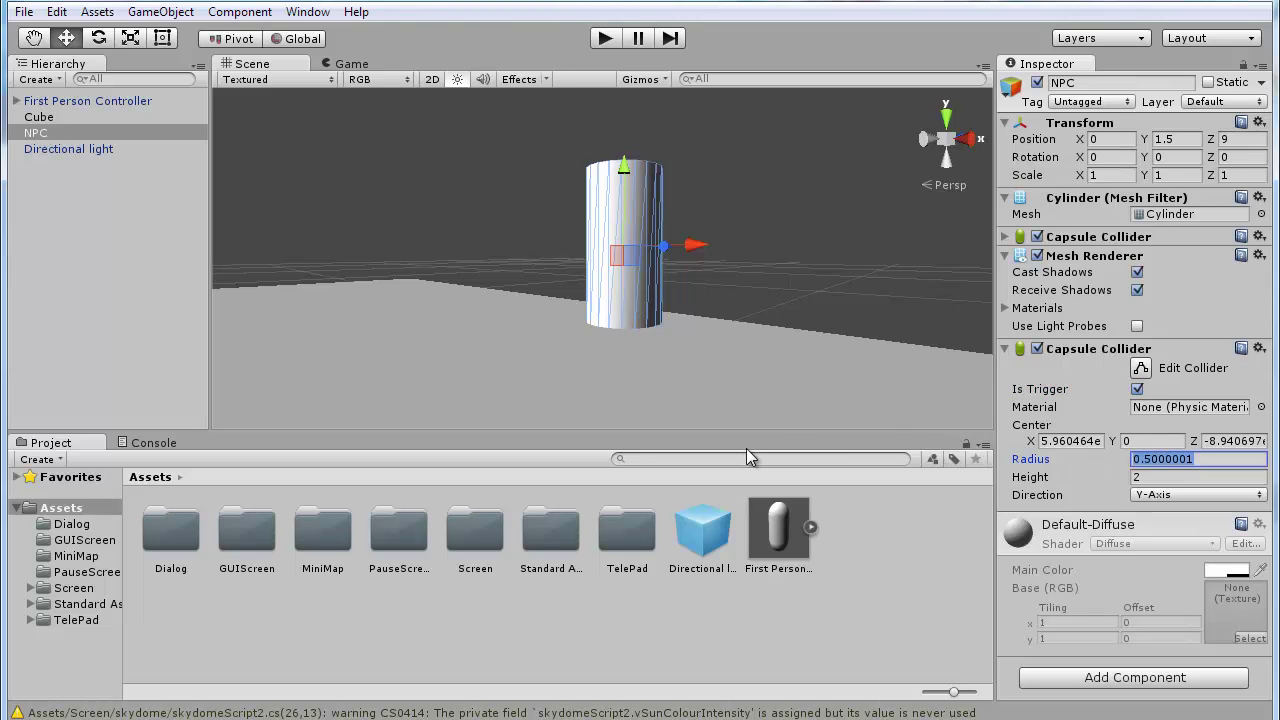
pyautogui.write('5')
pyautogui.press('Return')
pyautogui.keyDown('alt'); pyautogui.moveTo(552, 156); pyautogui.dragTo(620, 287); pyautogui.keyUp('alt')
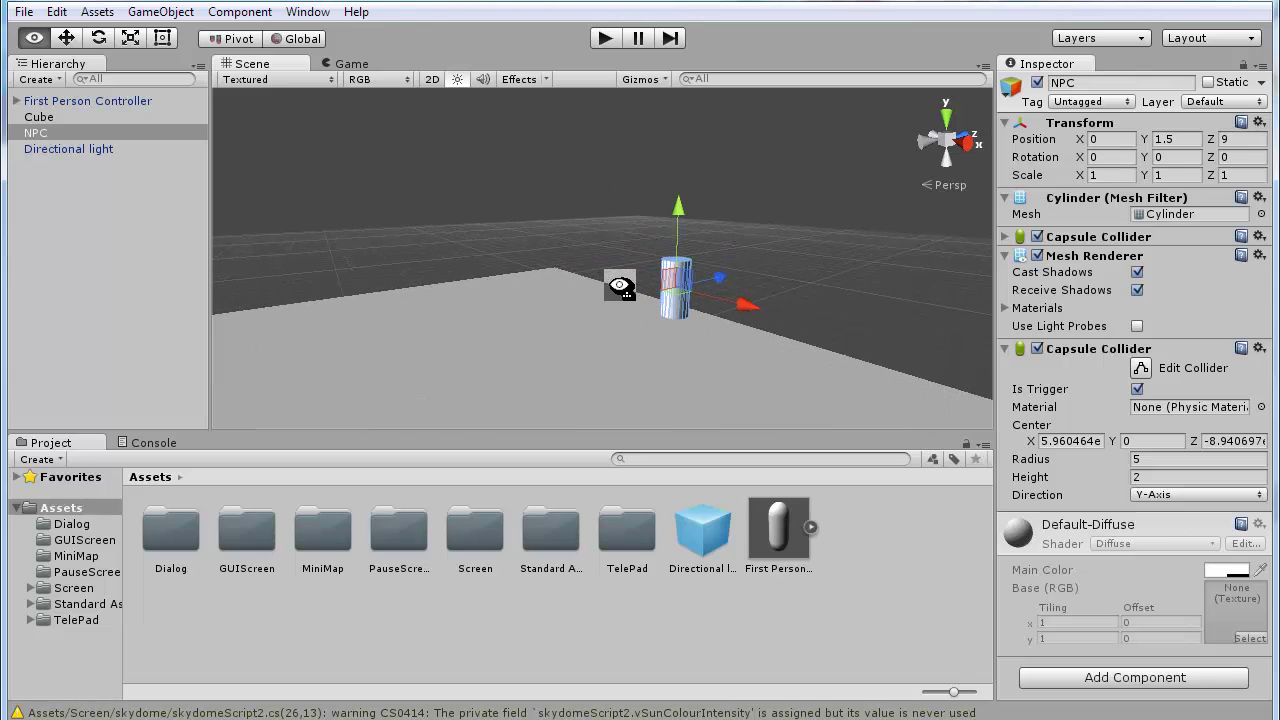
pyautogui.click(1179, 349)
pyautogui.click(1179, 349)
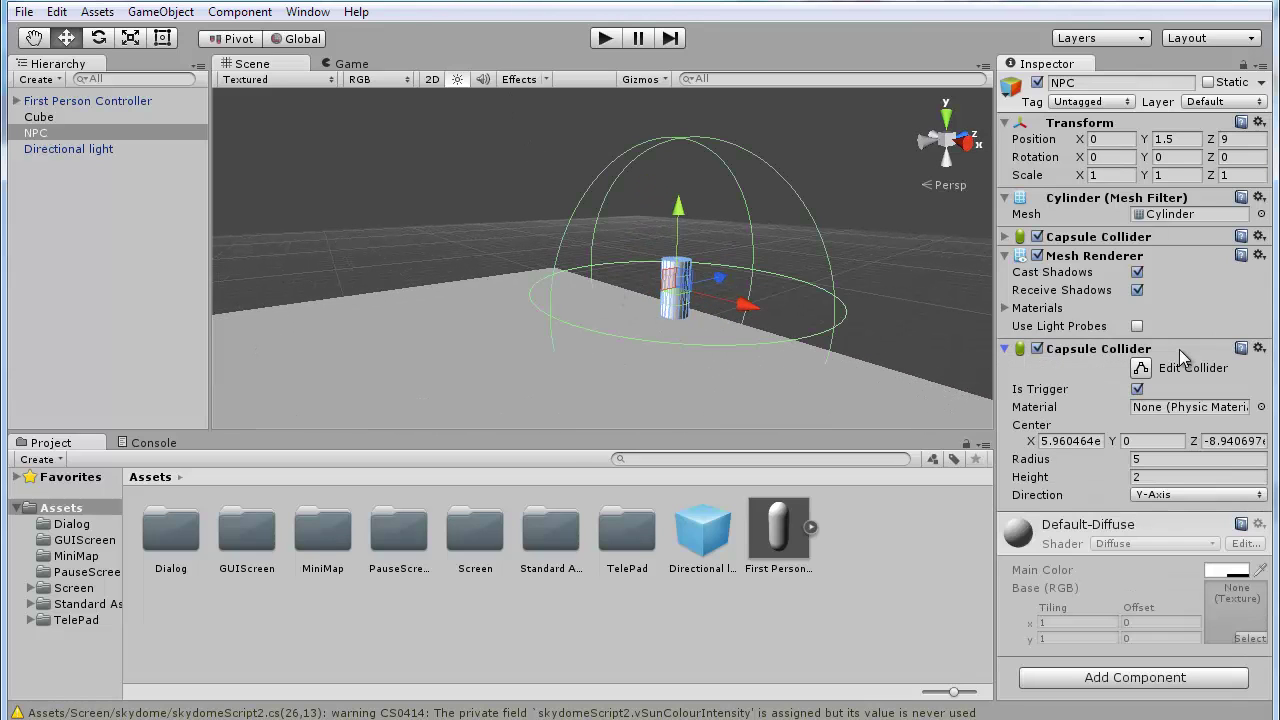
pyautogui.press('w')
pyautogui.moveTo(552, 302); pyautogui.dragTo(595, 325, button='right')
pyautogui.keyDown('alt'); pyautogui.moveTo(595, 325); pyautogui.dragTo(601, 318); pyautogui.keyUp('alt')
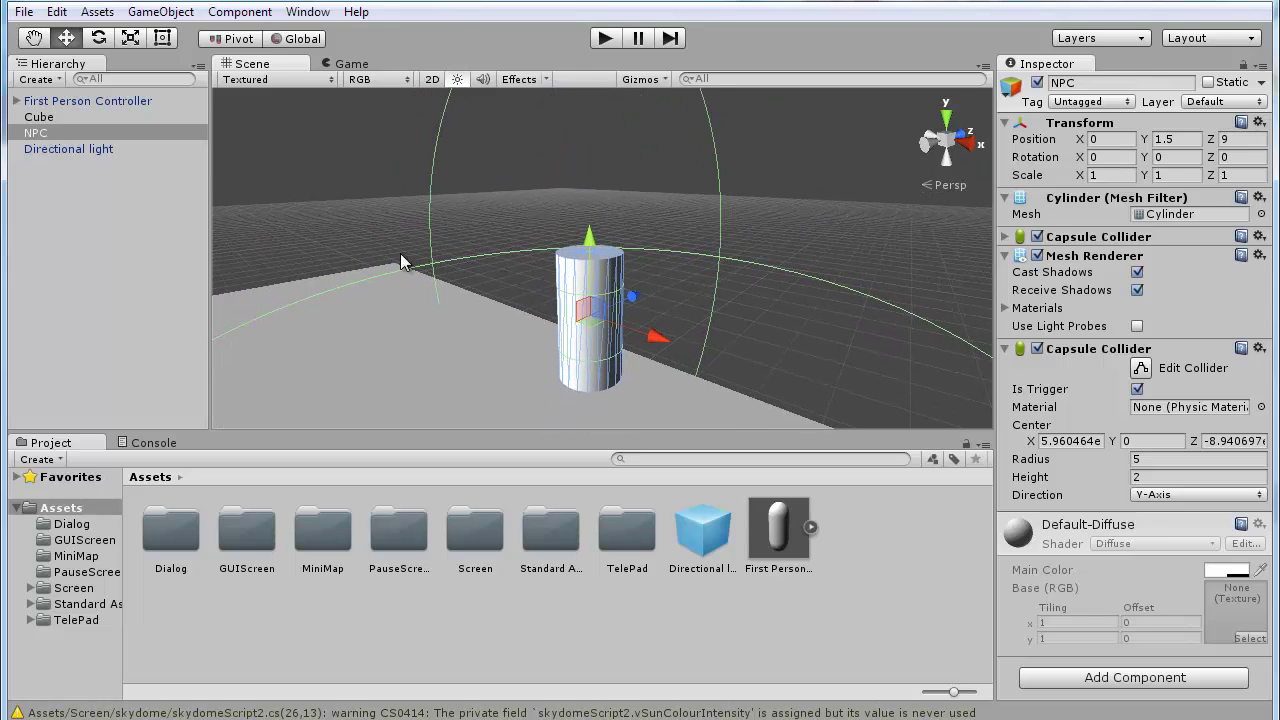
pyautogui.click(71, 134)
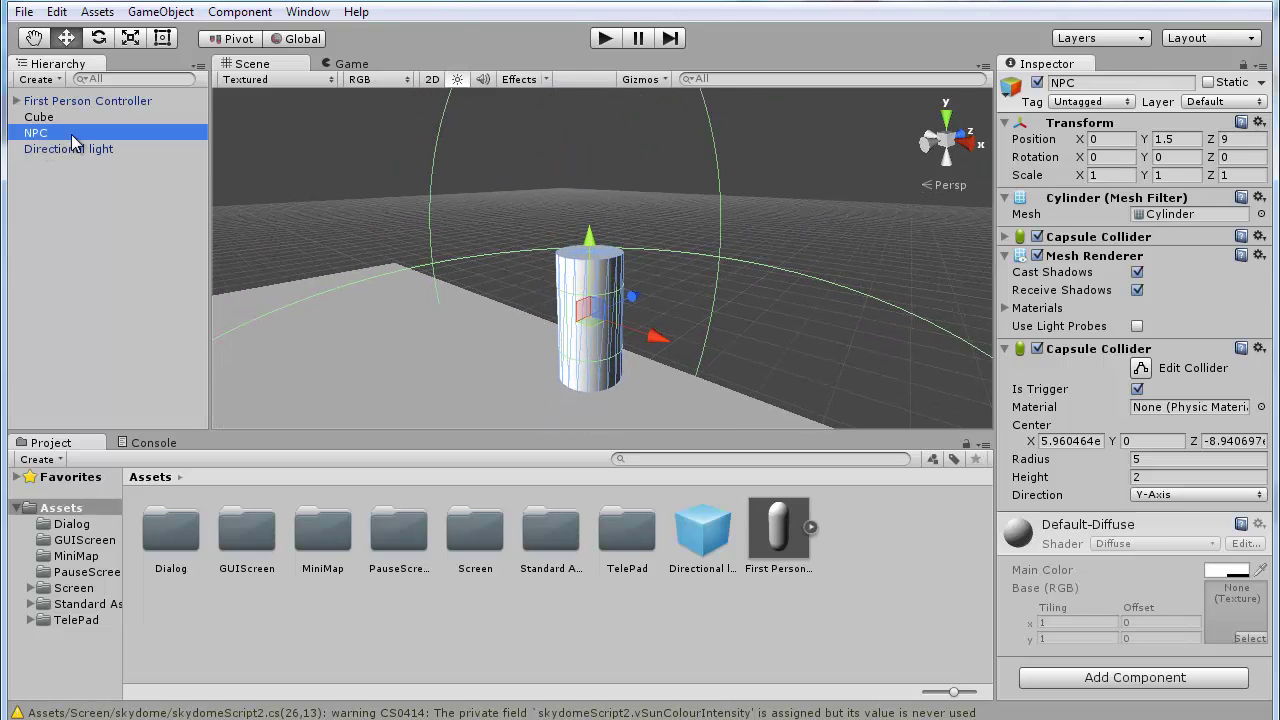
# - Add a UI Canvas as a child of the NPC object
pyautogui.rightClick(72, 136)
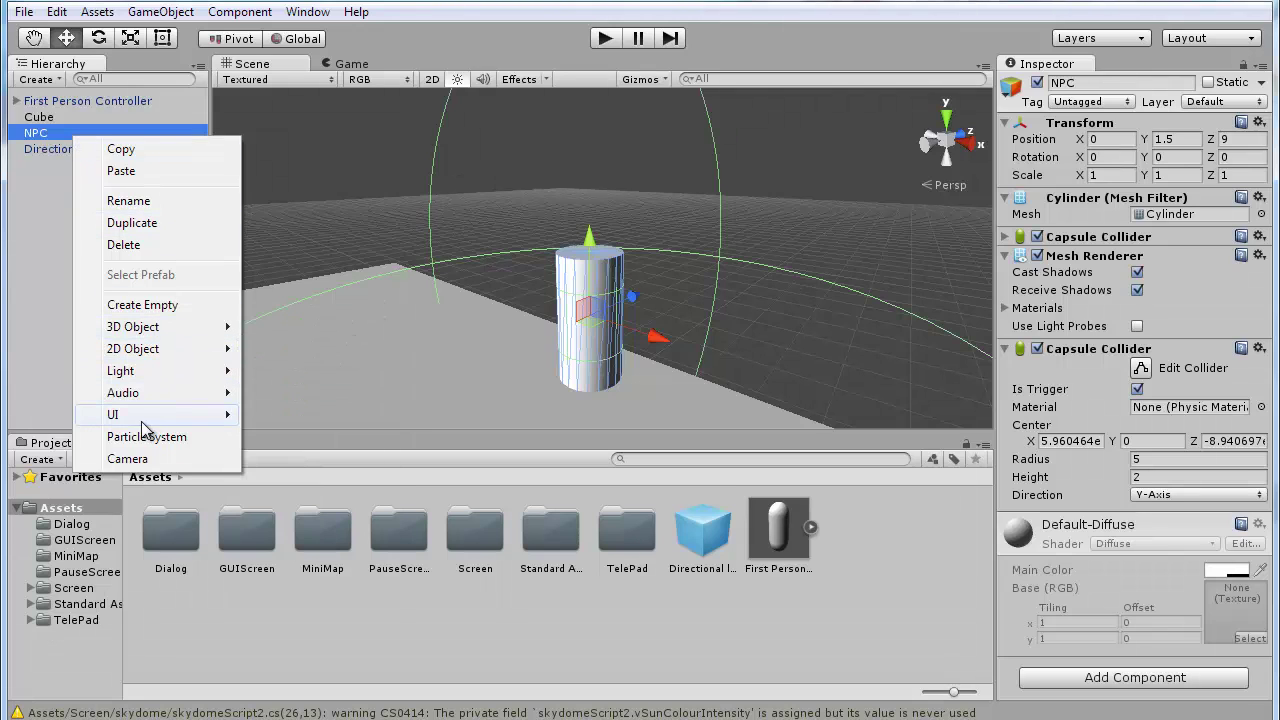
pyautogui.moveTo(152, 416)
pyautogui.click(325, 614)
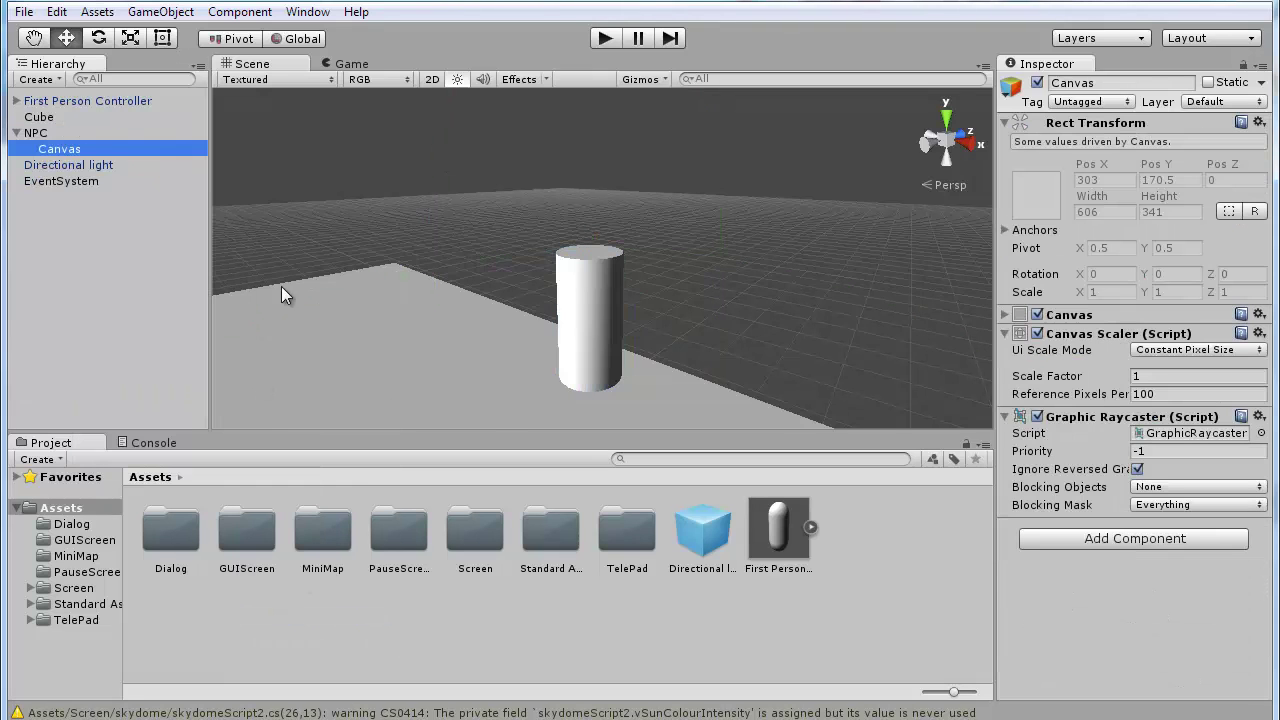
# - Examine the Canvas's extent in the scene and its available render modes
pyautogui.moveTo(281, 286); pyautogui.dragTo(720, 140, button='right')
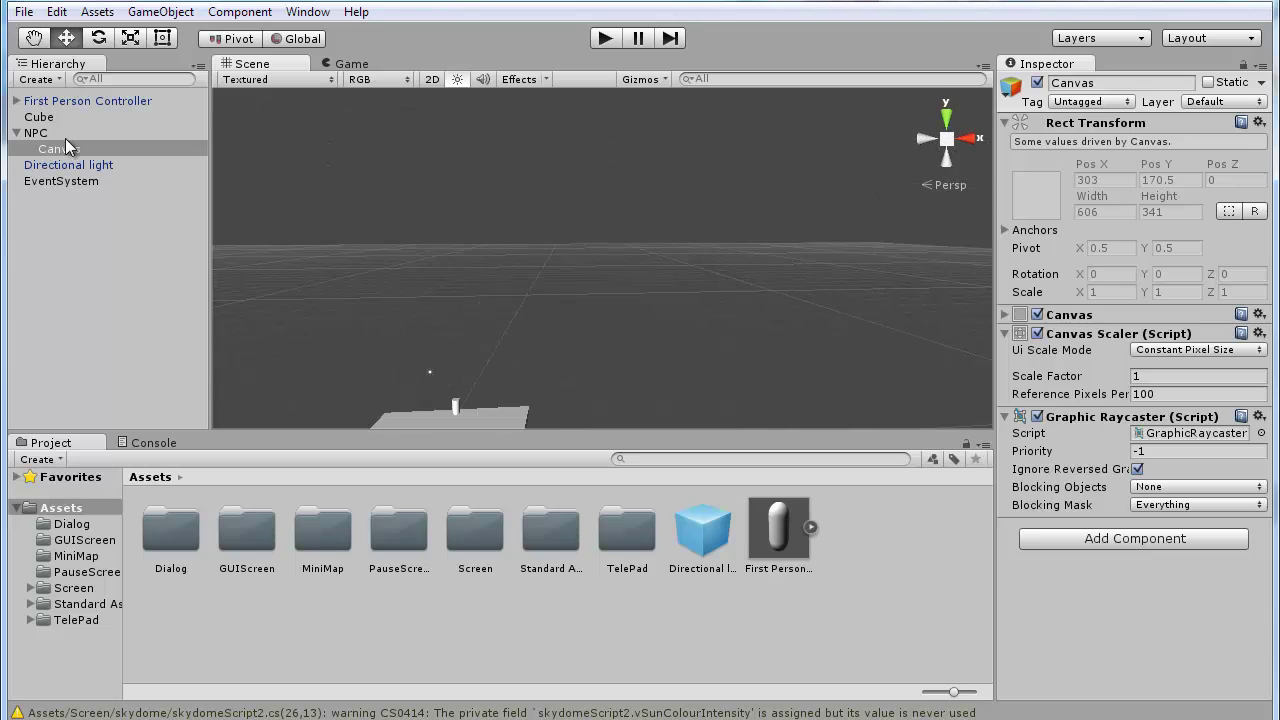
pyautogui.click(81, 151)
pyautogui.doubleClick(80, 153)
pyautogui.scroll(7, 602, 262)
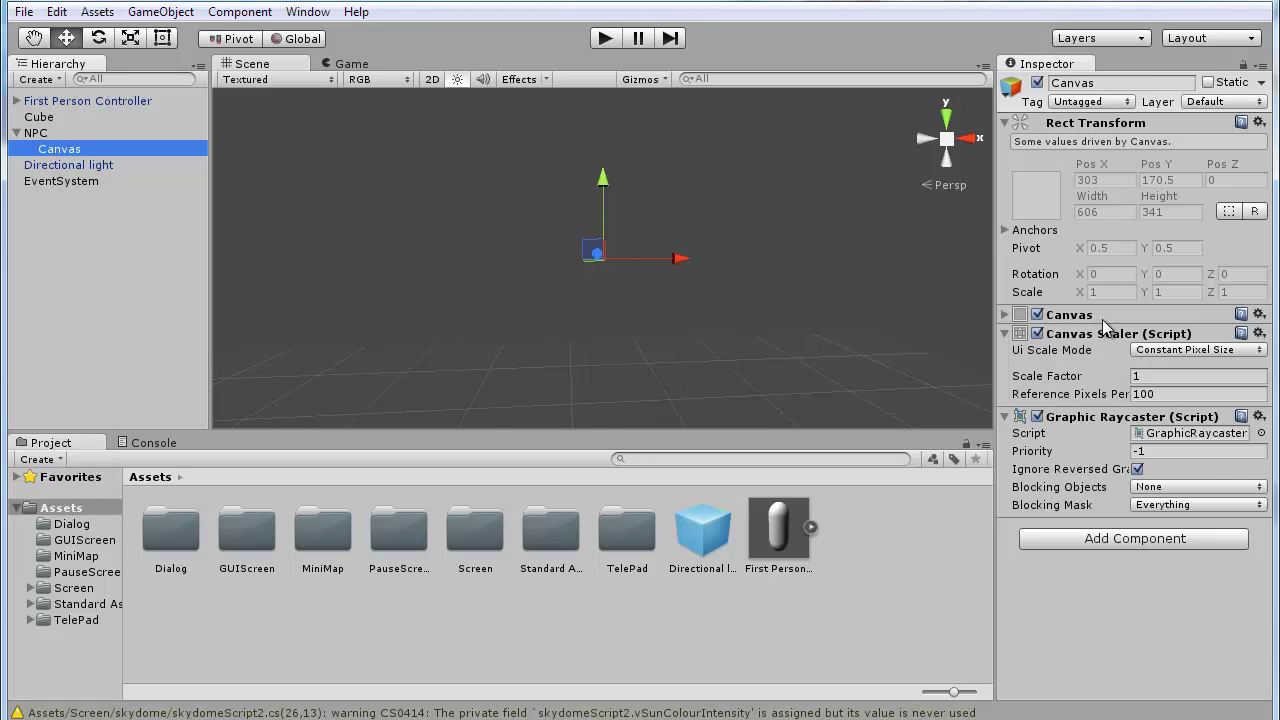
pyautogui.click(1069, 315)
pyautogui.click(1204, 331)
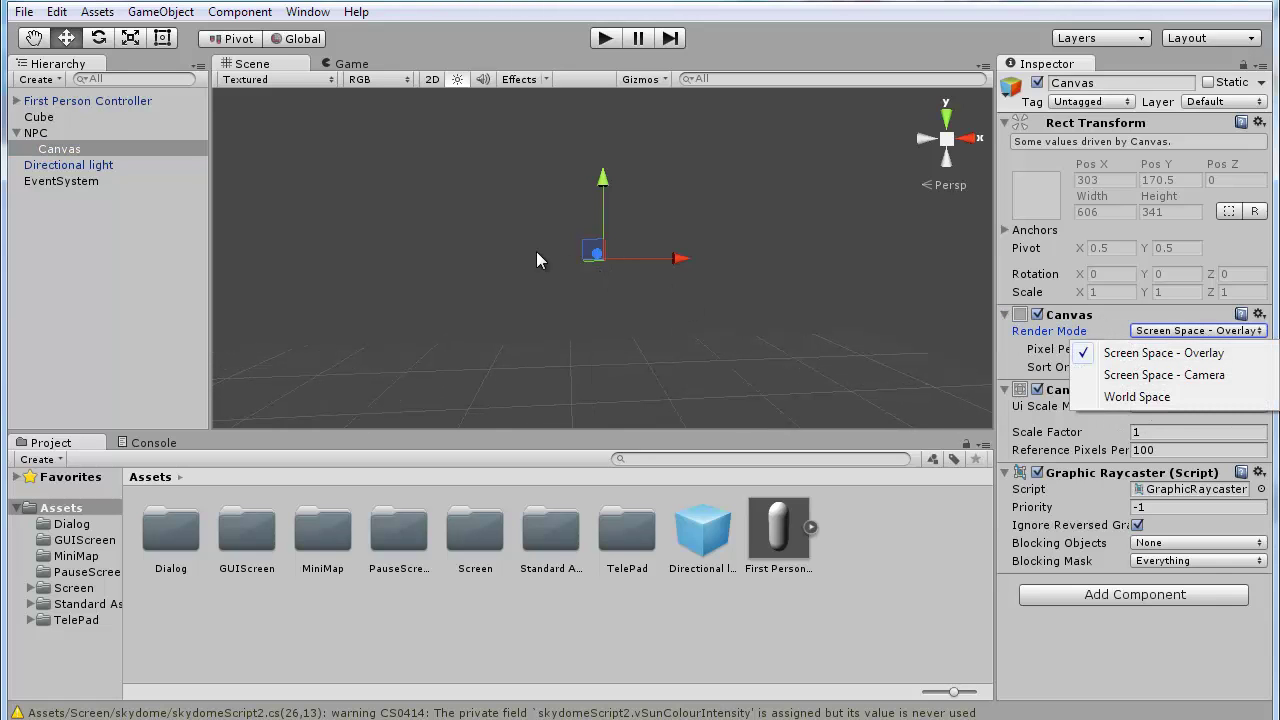
pyautogui.click(613, 264)
pyautogui.moveTo(835, 275); pyautogui.dragTo(752, 266, button='right')
pyautogui.click(346, 64)
pyautogui.click(257, 66)
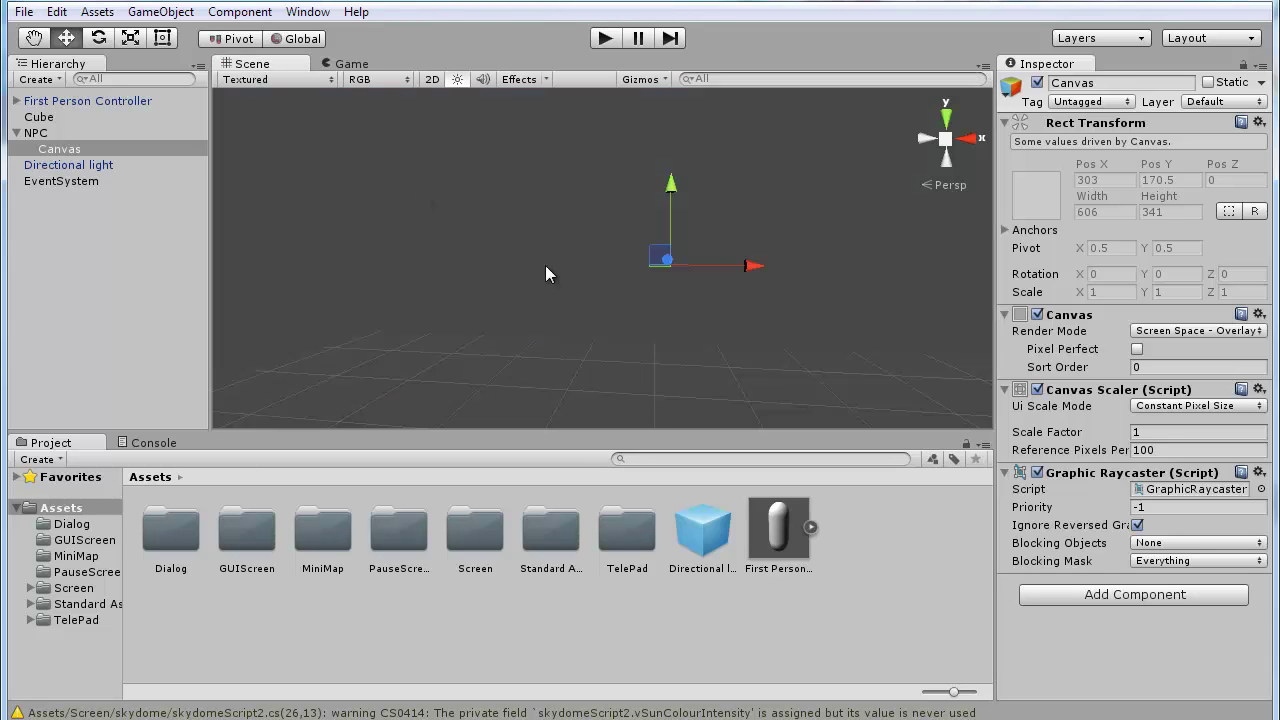
pyautogui.moveTo(540, 330)
pyautogui.mouseDown(button='right')
pyautogui.moveTo(498, 390)
pyautogui.moveTo(506, 343)
pyautogui.moveTo(535, 337)
pyautogui.mouseUp(button='right')
pyautogui.keyDown('alt'); pyautogui.moveTo(536, 338); pyautogui.dragTo(655, 270); pyautogui.keyUp('alt')
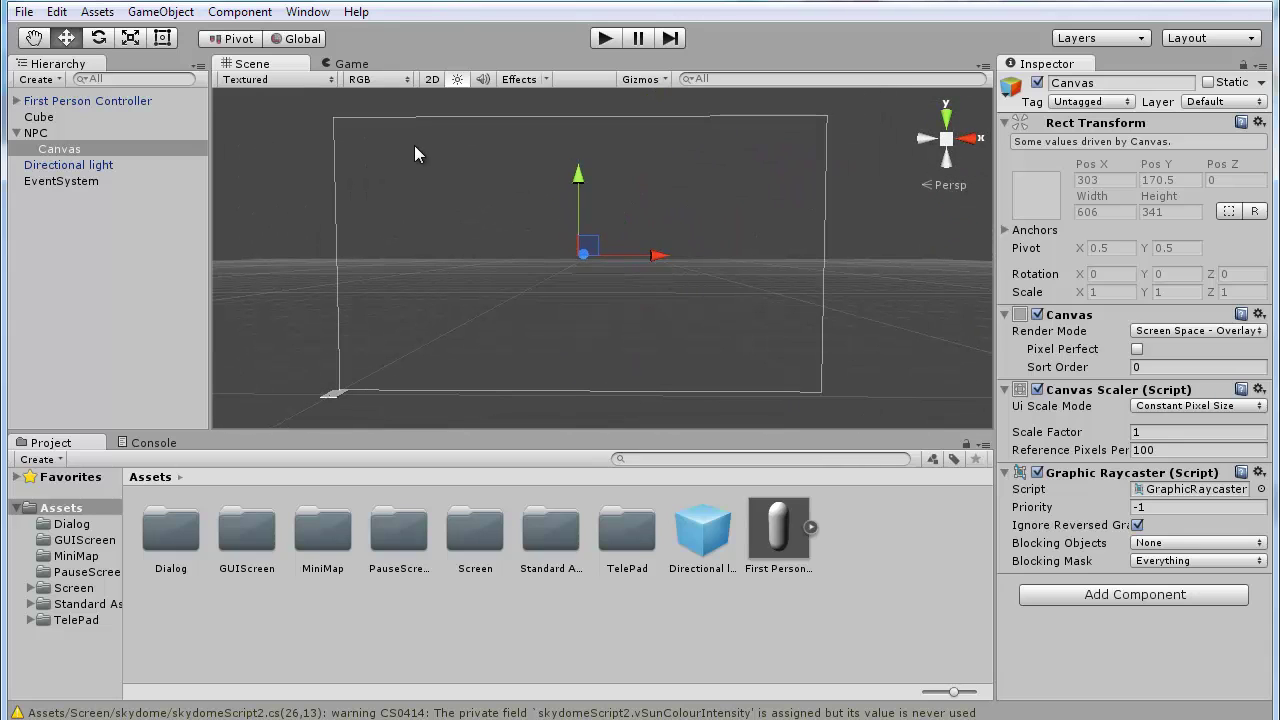
pyautogui.keyDown('alt'); pyautogui.moveTo(362, 148); pyautogui.dragTo(392, 316); pyautogui.keyUp('alt')
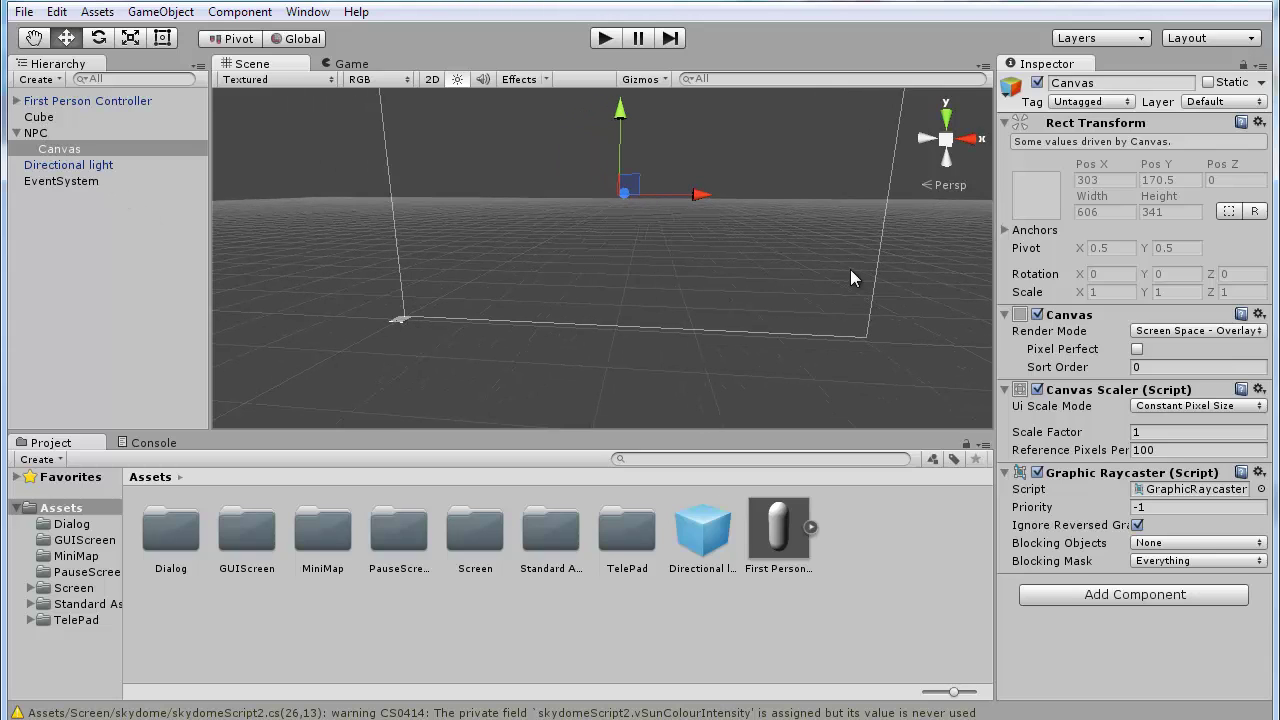
# - Set the Canvas's render mode to World Space
pyautogui.click(1208, 331)
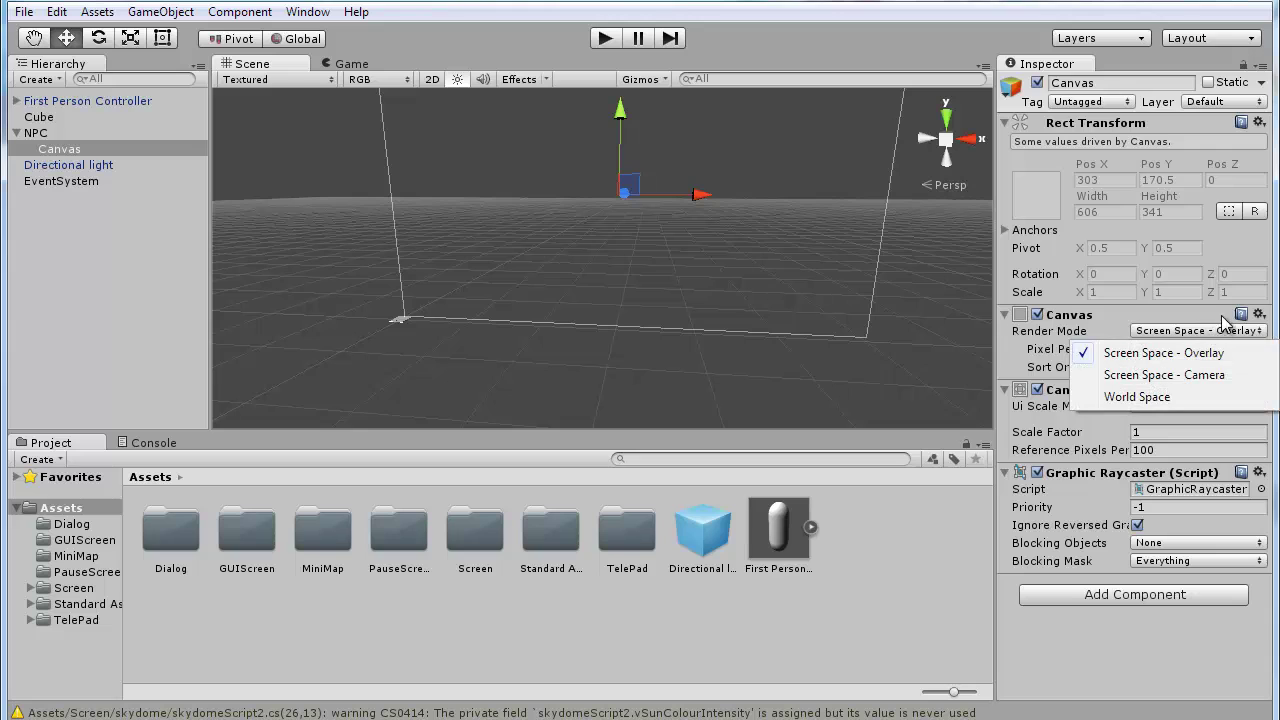
pyautogui.click(1173, 396)
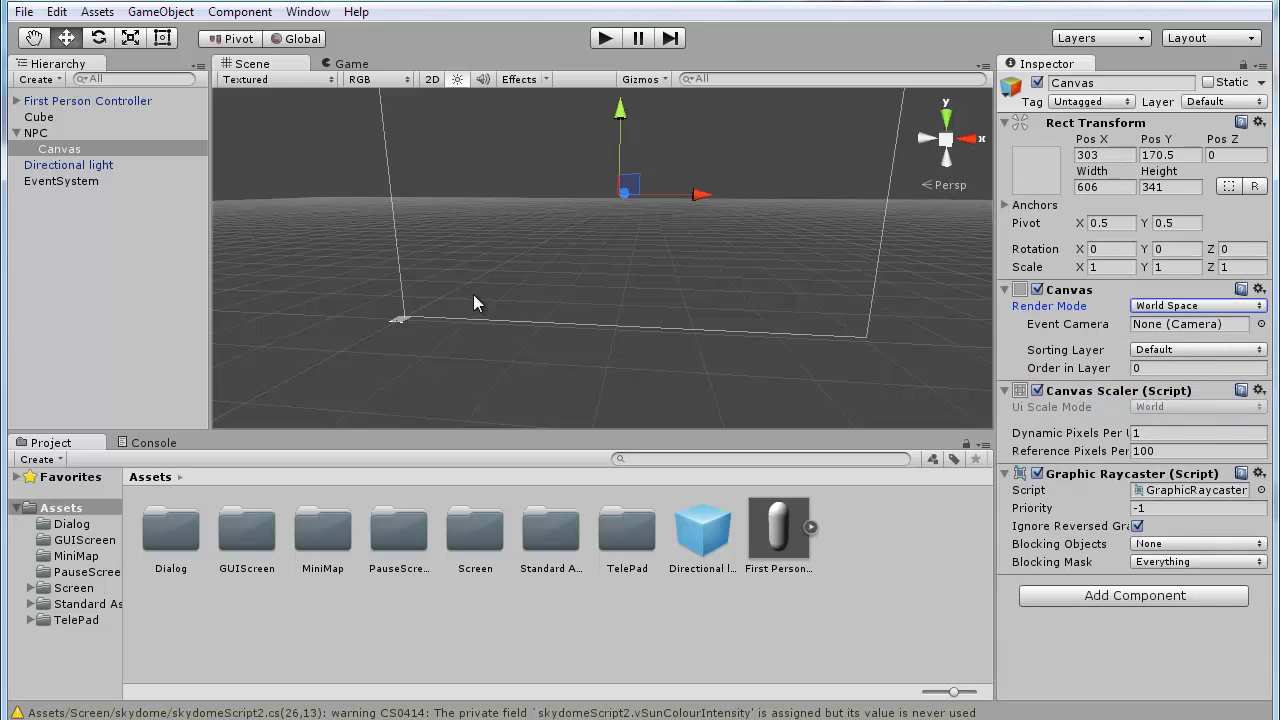
pyautogui.keyDown('alt'); pyautogui.moveTo(473, 294); pyautogui.dragTo(741, 188); pyautogui.keyUp('alt')
# - Set the Canvas's width to 300 and its height to 200
pyautogui.click(1114, 190)
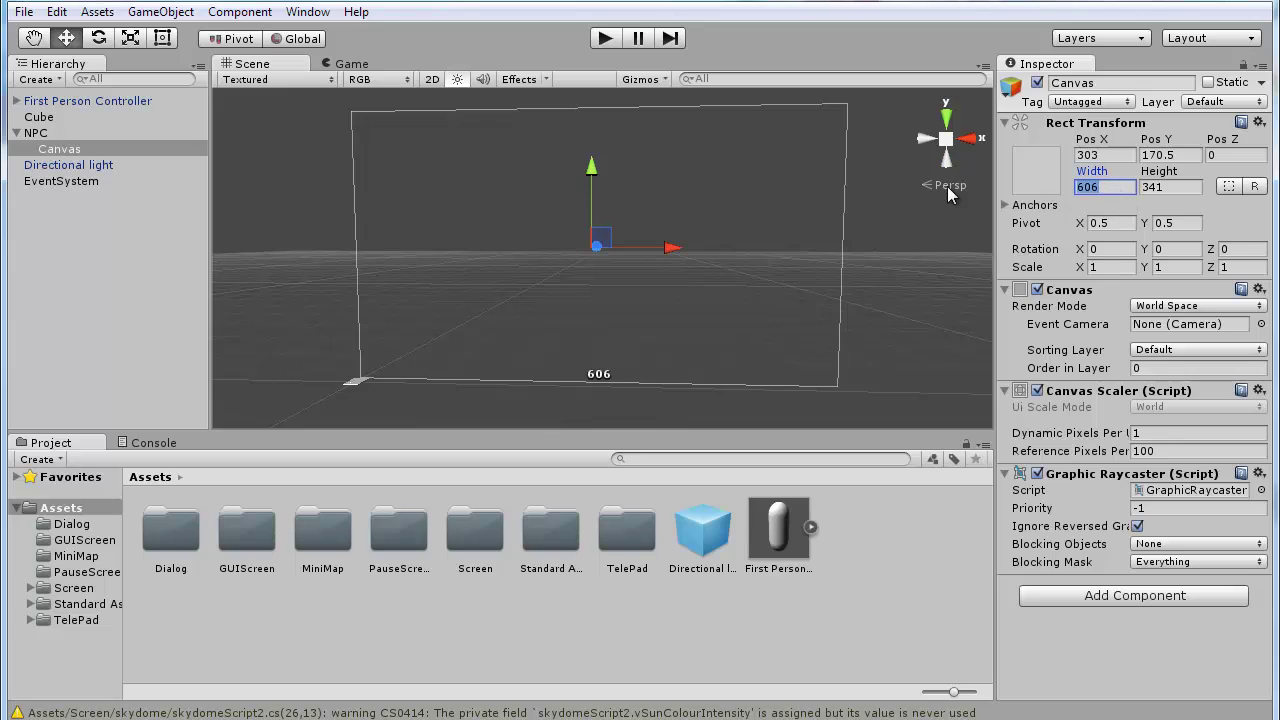
pyautogui.write('300')
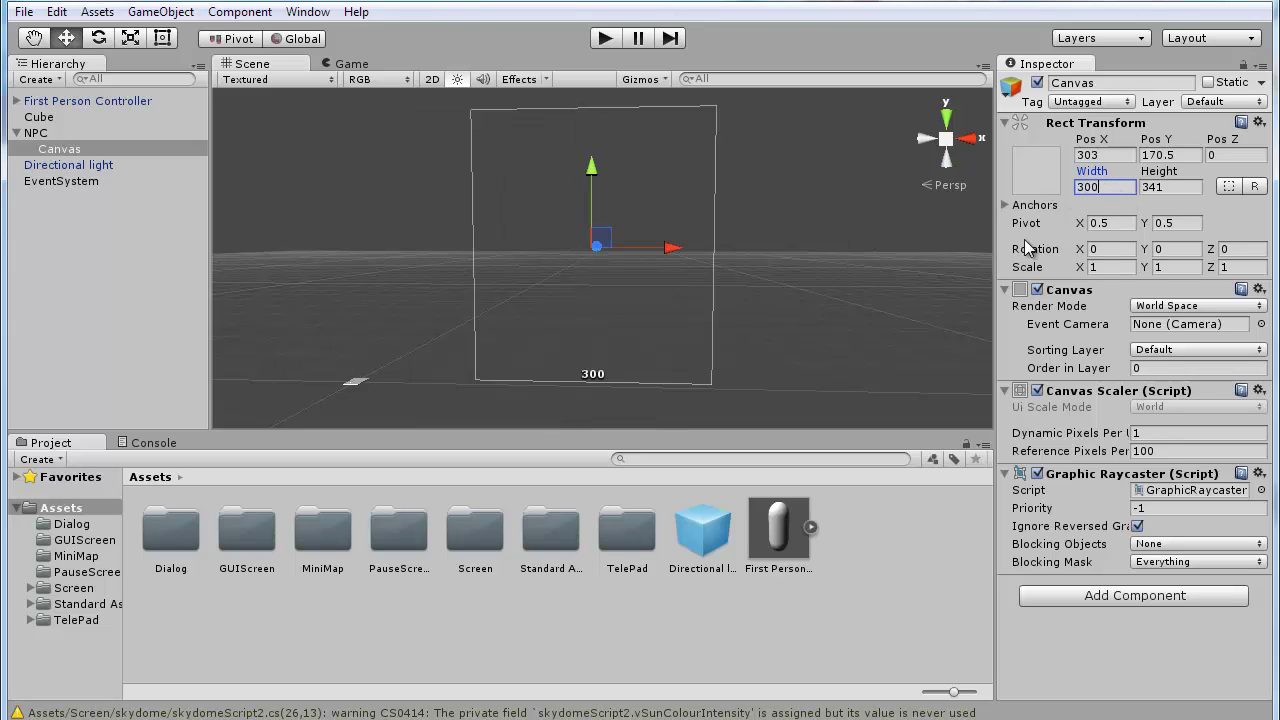
pyautogui.click(1172, 187)
pyautogui.write('2')
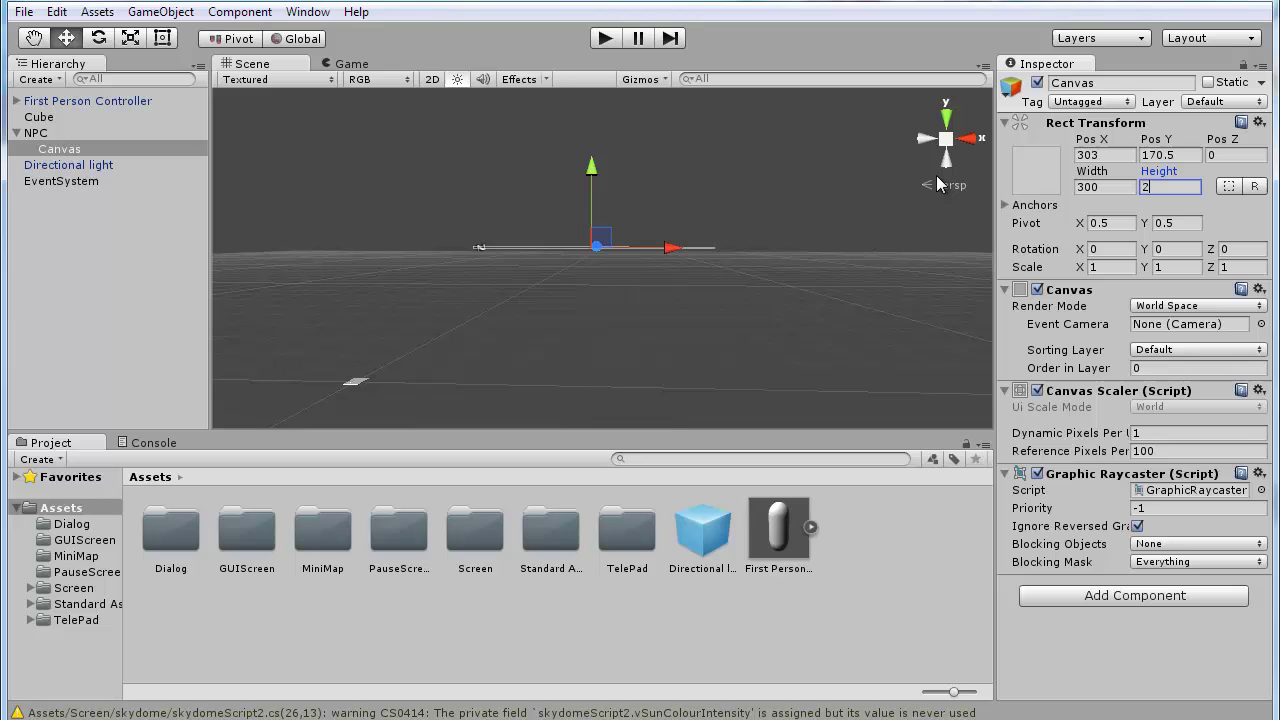
pyautogui.write('00')
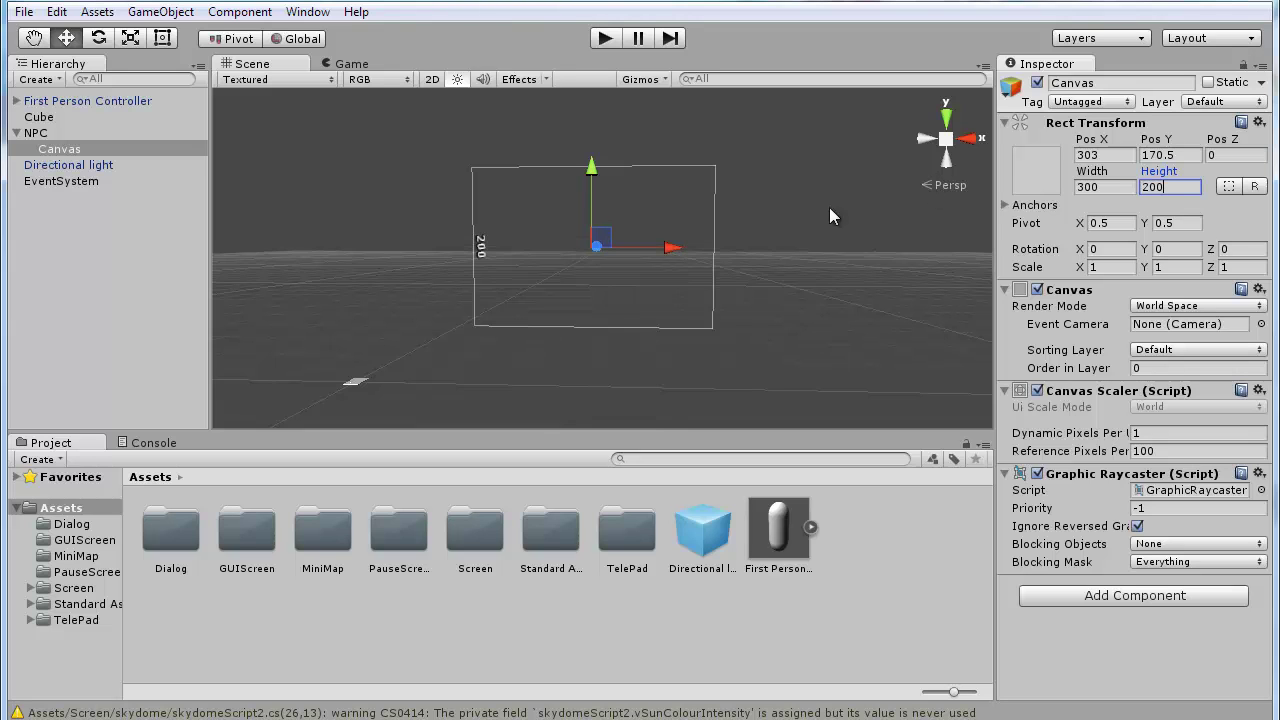
pyautogui.press('w')
pyautogui.moveTo(415, 237); pyautogui.dragTo(393, 215, button='right')
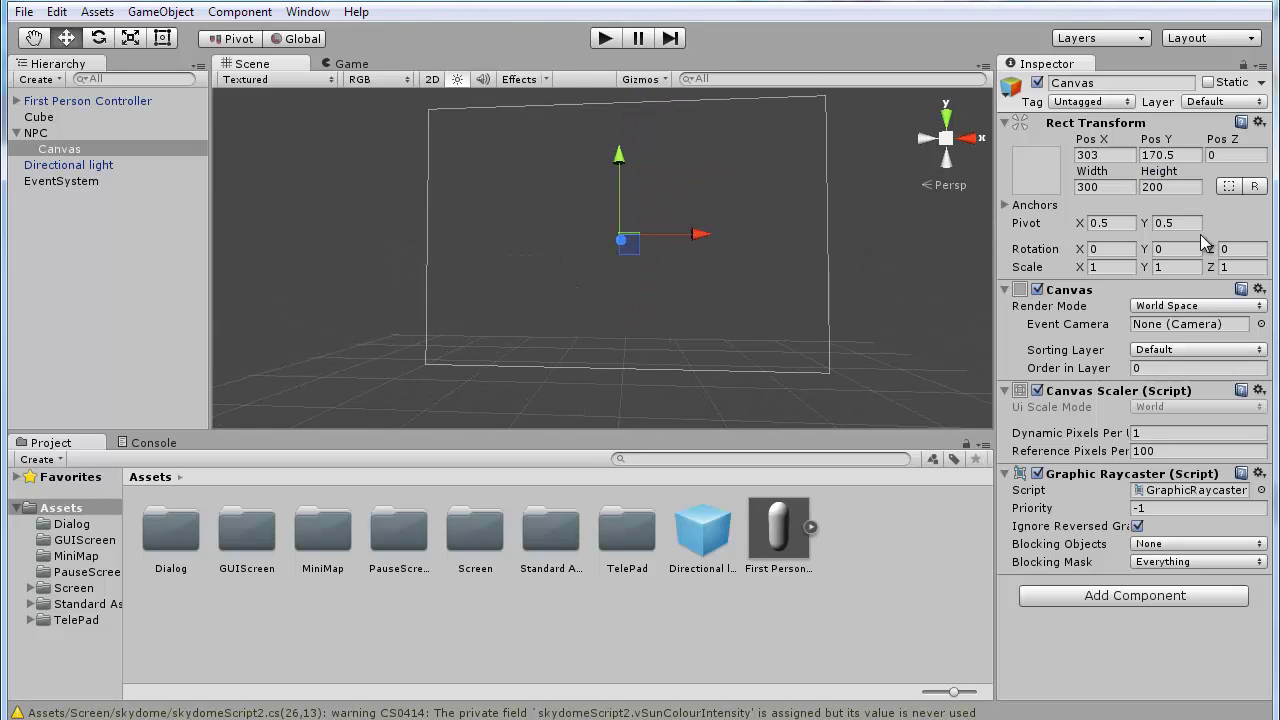
# - Resize the Canvas to a width of 500 and a height of 300
pyautogui.click(1113, 188)
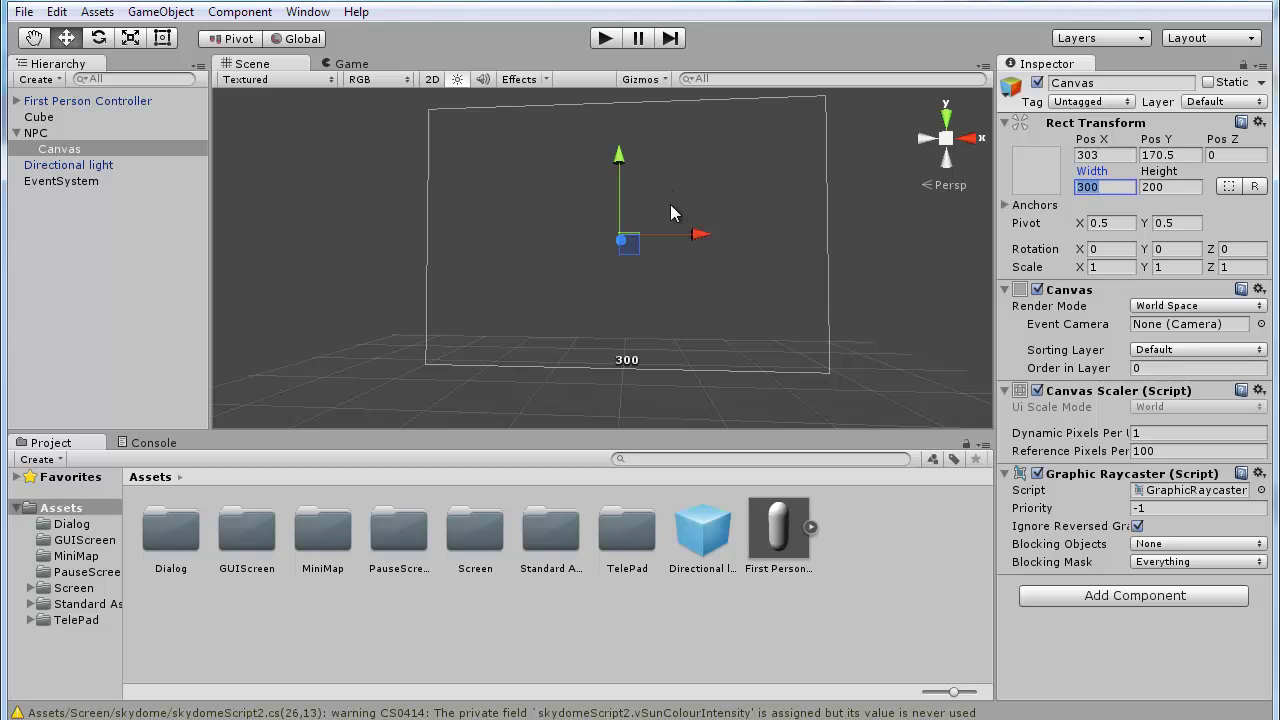
pyautogui.write('500')
pyautogui.press('Tab')
pyautogui.write('300')
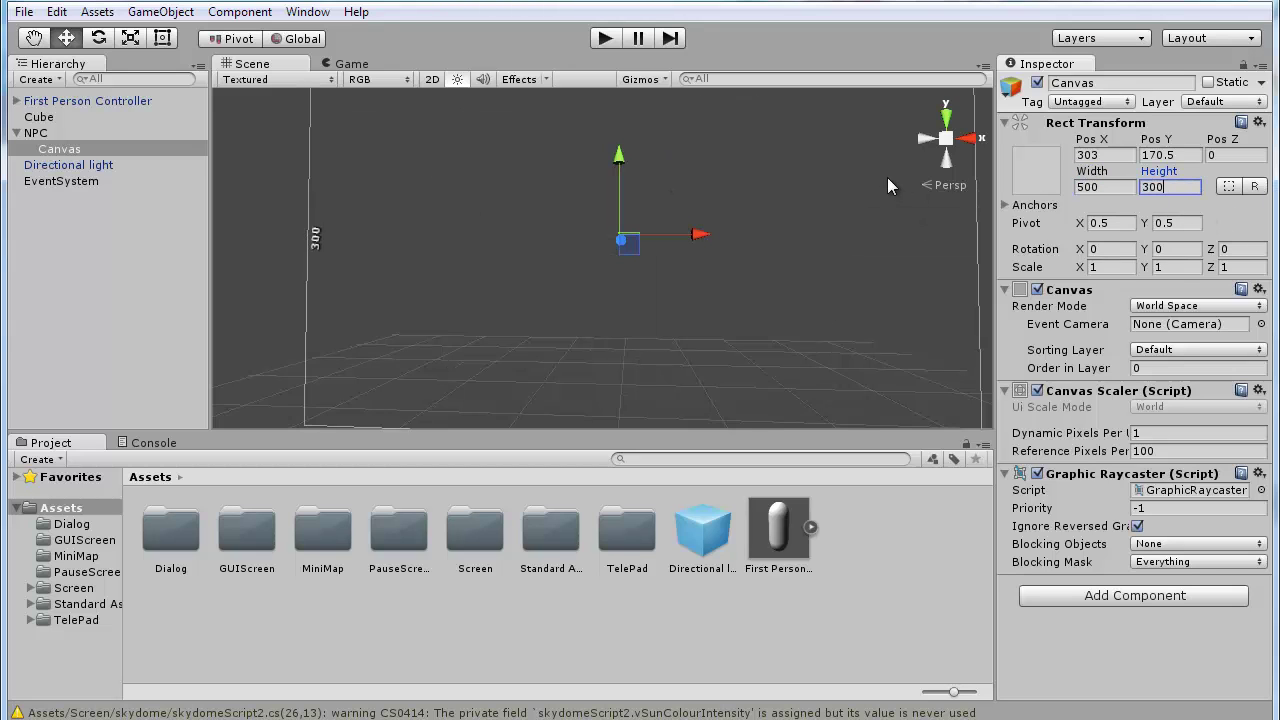
pyautogui.keyDown('alt'); pyautogui.moveTo(887, 177); pyautogui.dragTo(486, 300); pyautogui.keyUp('alt')
pyautogui.keyDown('alt'); pyautogui.moveTo(677, 289); pyautogui.dragTo(697, 286); pyautogui.keyUp('alt')
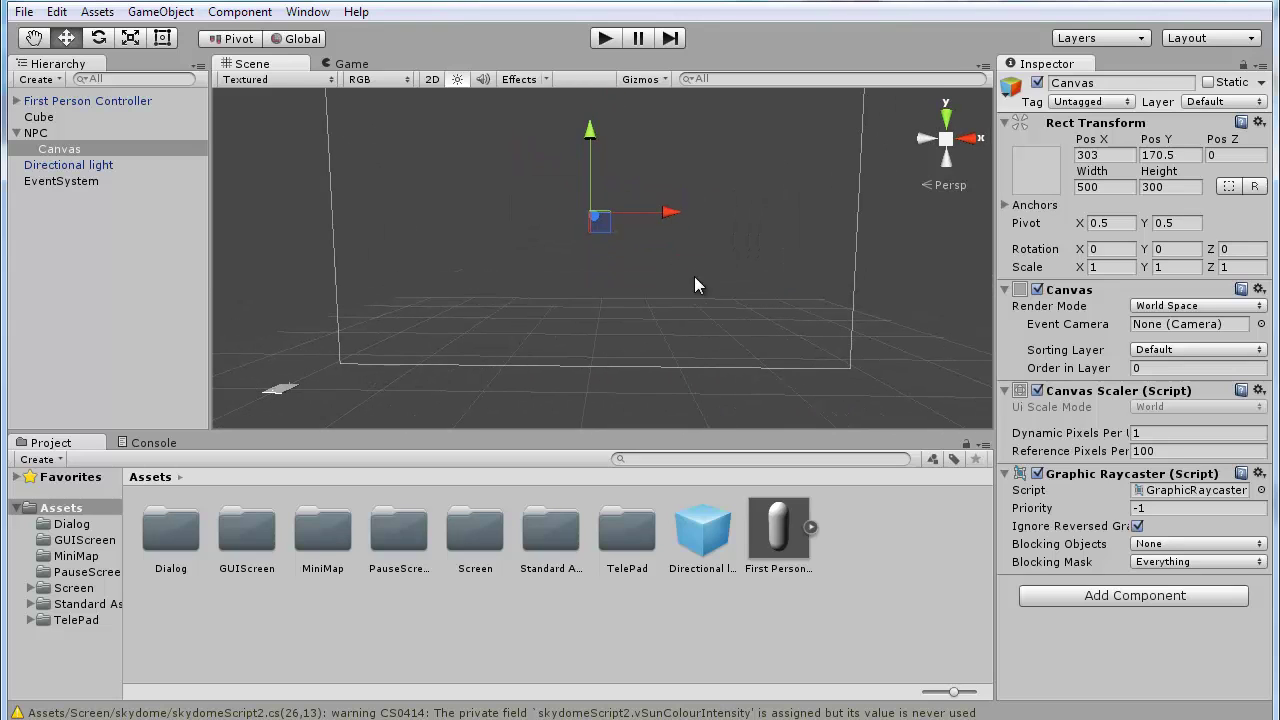
# - Scale the Canvas down to 0.005 on the X, Y and Z axes
pyautogui.click(1102, 268)
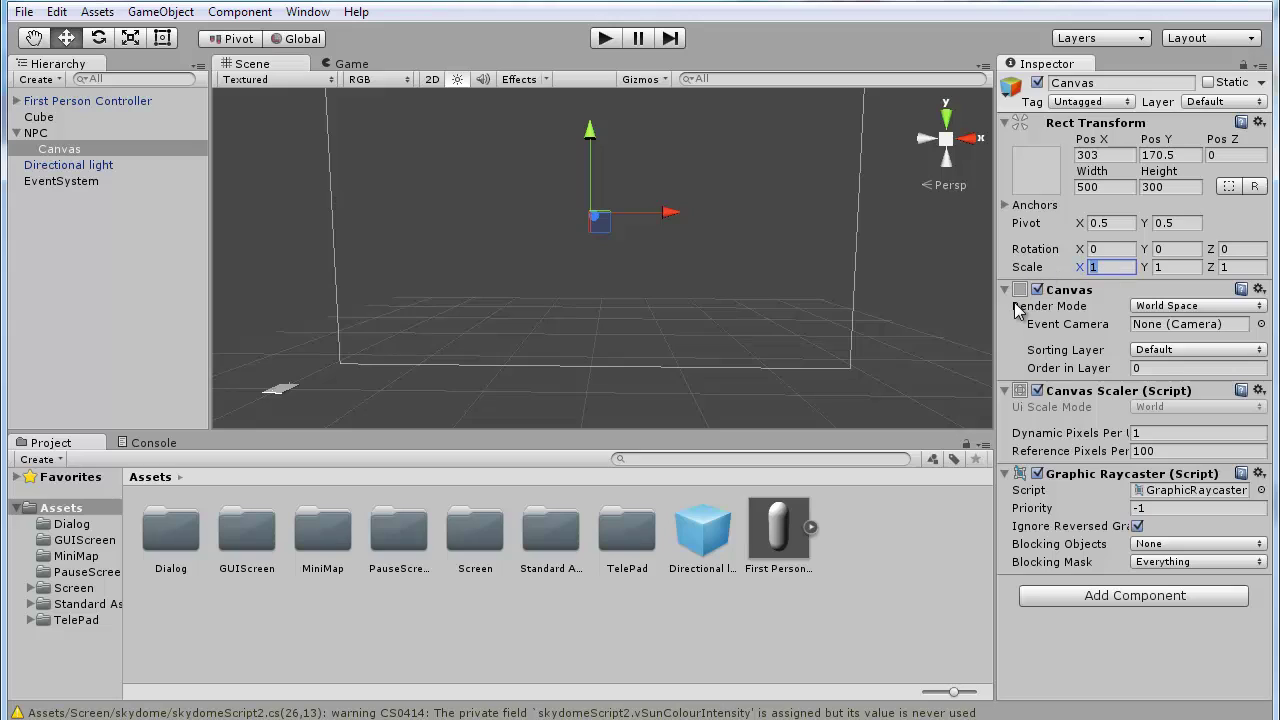
pyautogui.write('0,00')
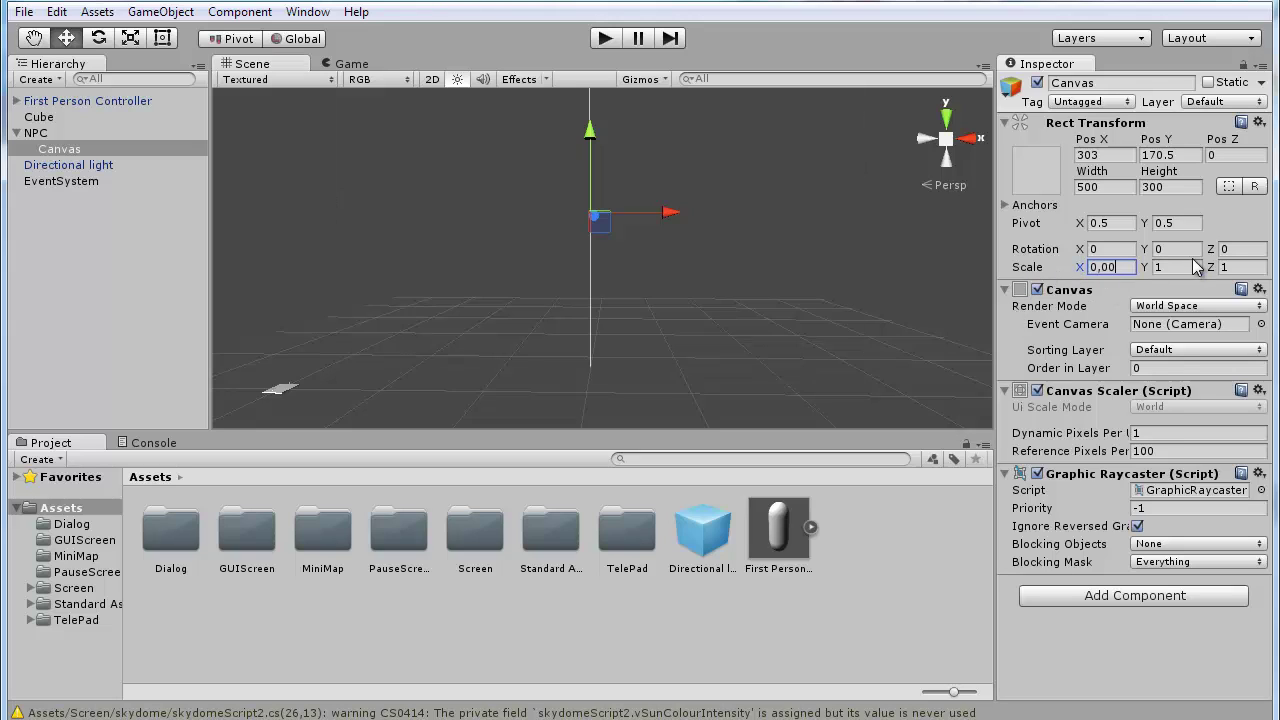
pyautogui.write('5')
pyautogui.press('Tab')
pyautogui.write('0,')
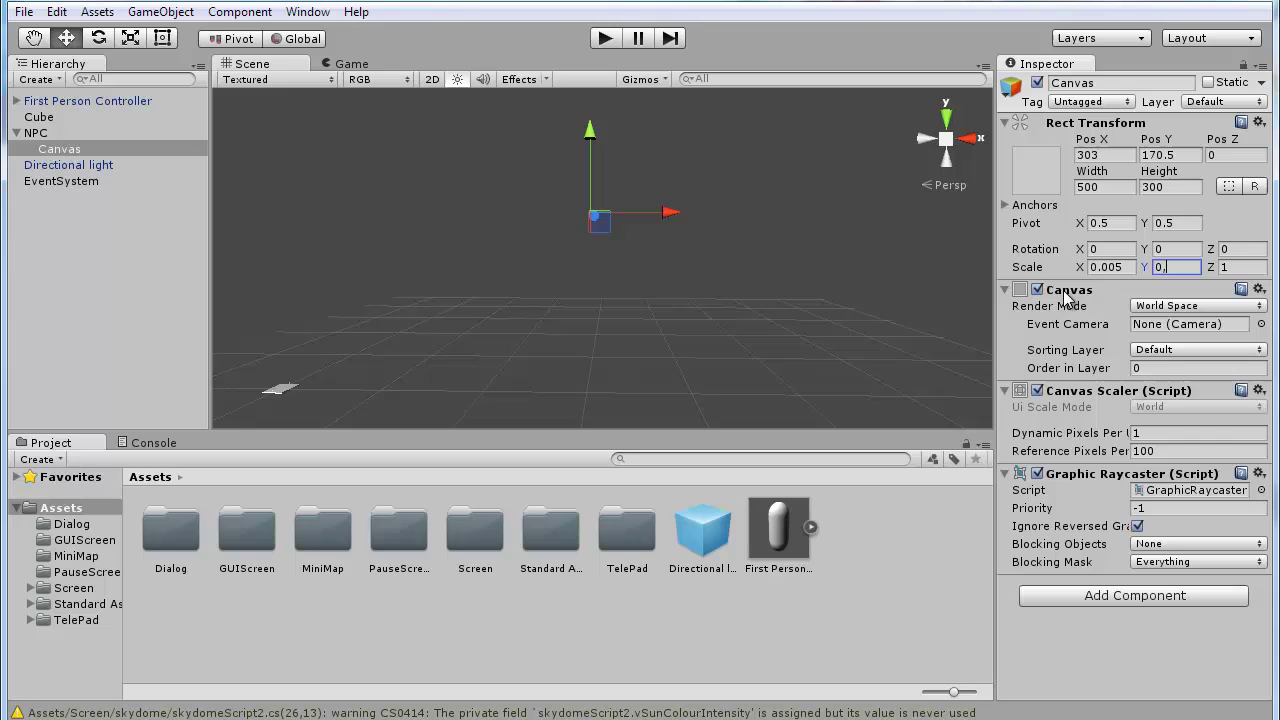
pyautogui.write('005')
pyautogui.press('Tab')
pyautogui.write('0,')
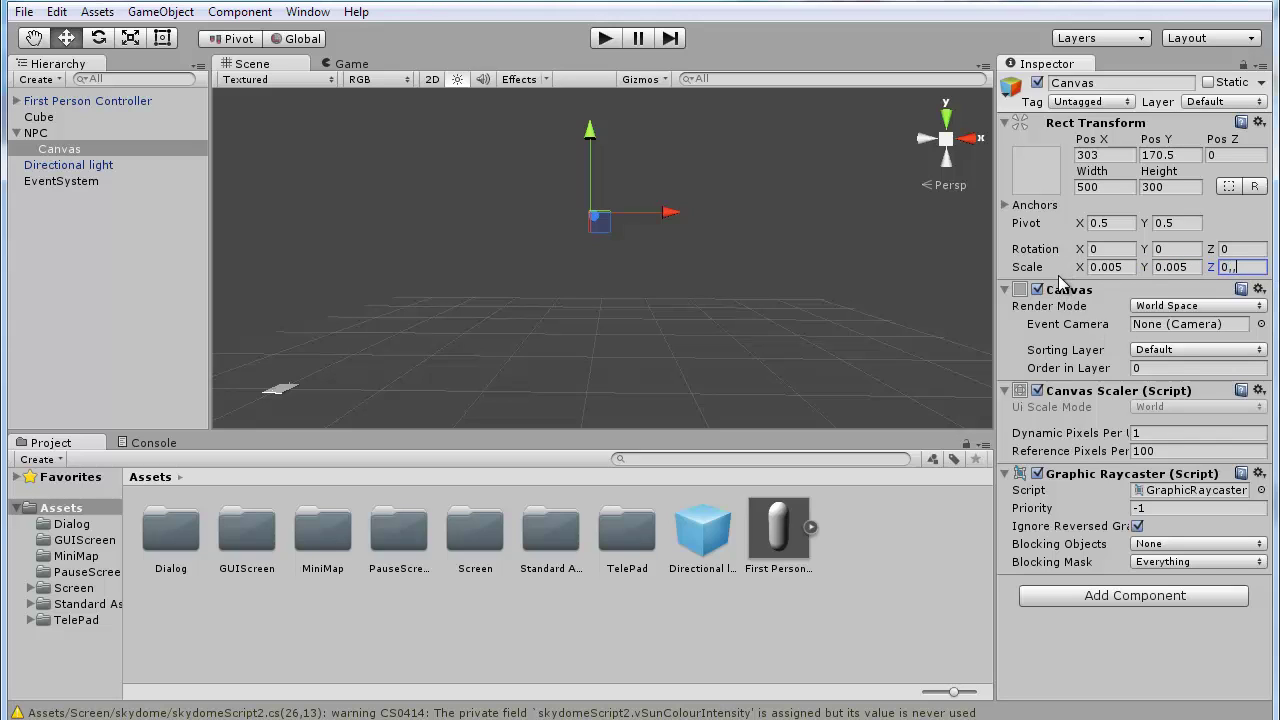
pyautogui.write('005')
pyautogui.click(75, 150)
pyautogui.doubleClick(80, 150)
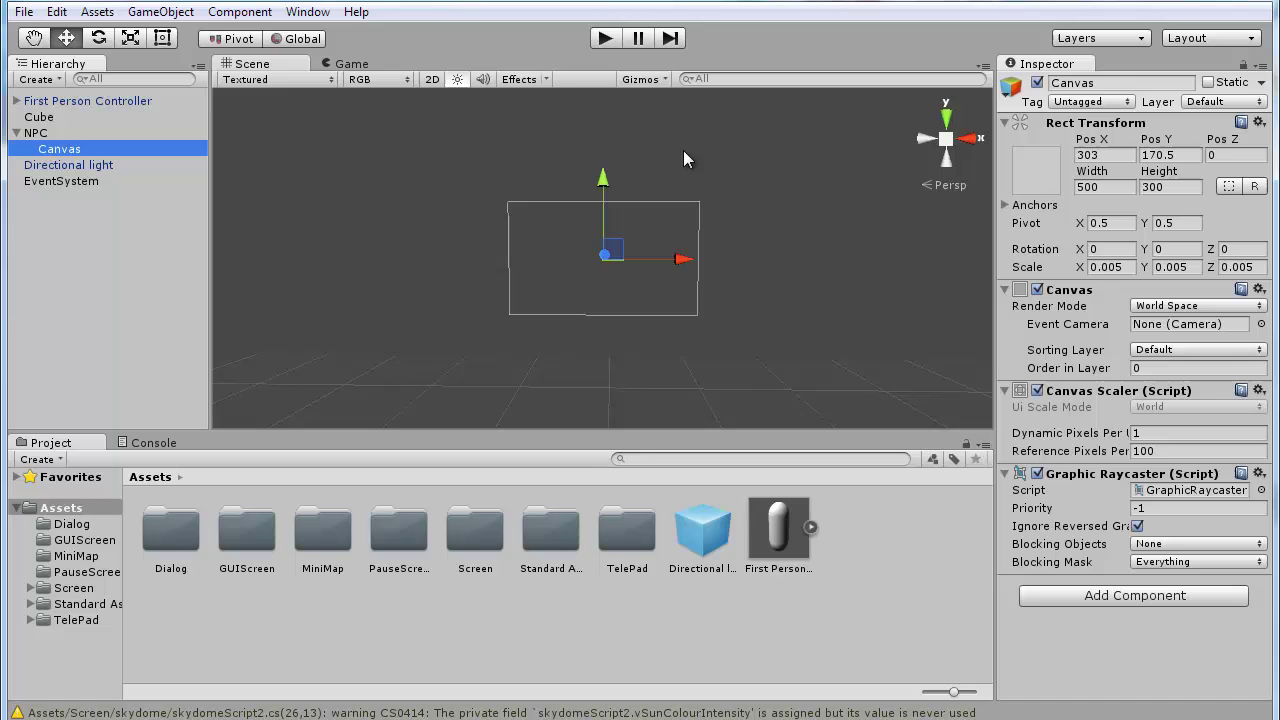
pyautogui.moveTo(684, 152); pyautogui.dragTo(691, 177, button='right')
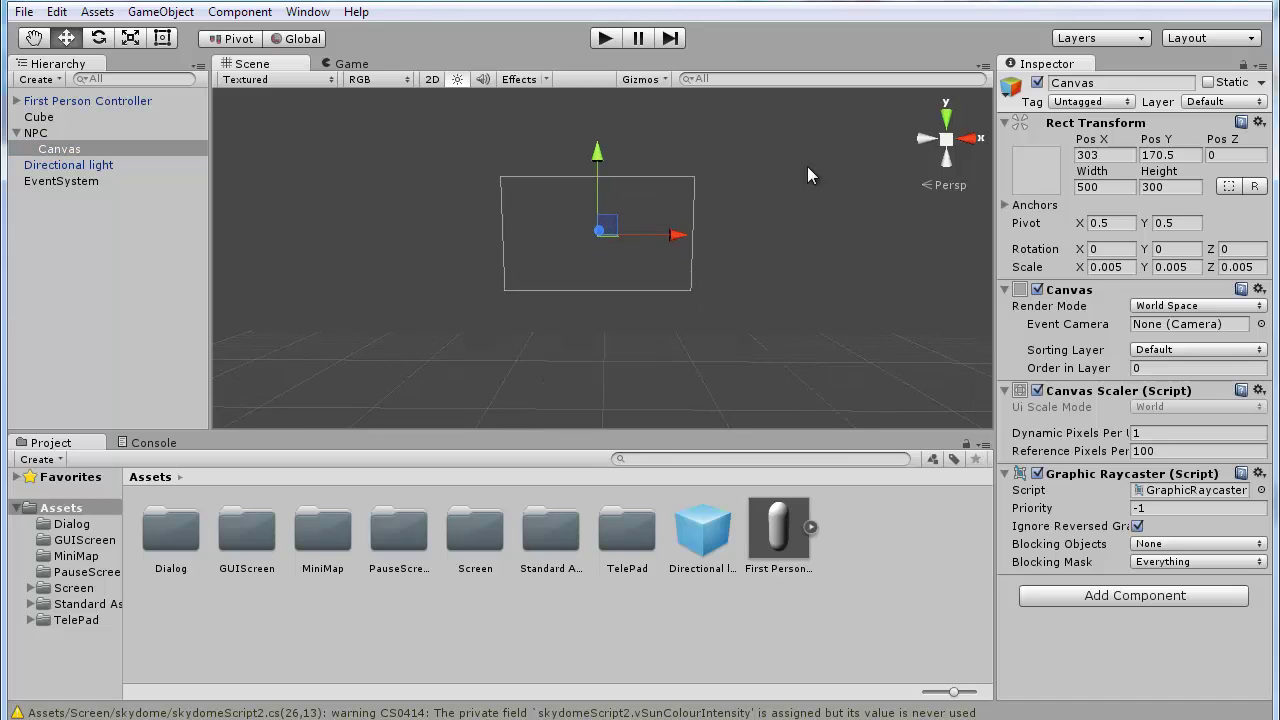
# - Reset the Canvas's X and Y positions to 0 so it is centred on the NPC
pyautogui.click(1125, 156)
pyautogui.write('0')
pyautogui.click(1190, 157)
pyautogui.write('0')
pyautogui.moveTo(794, 203); pyautogui.dragTo(794, 203, button='right')
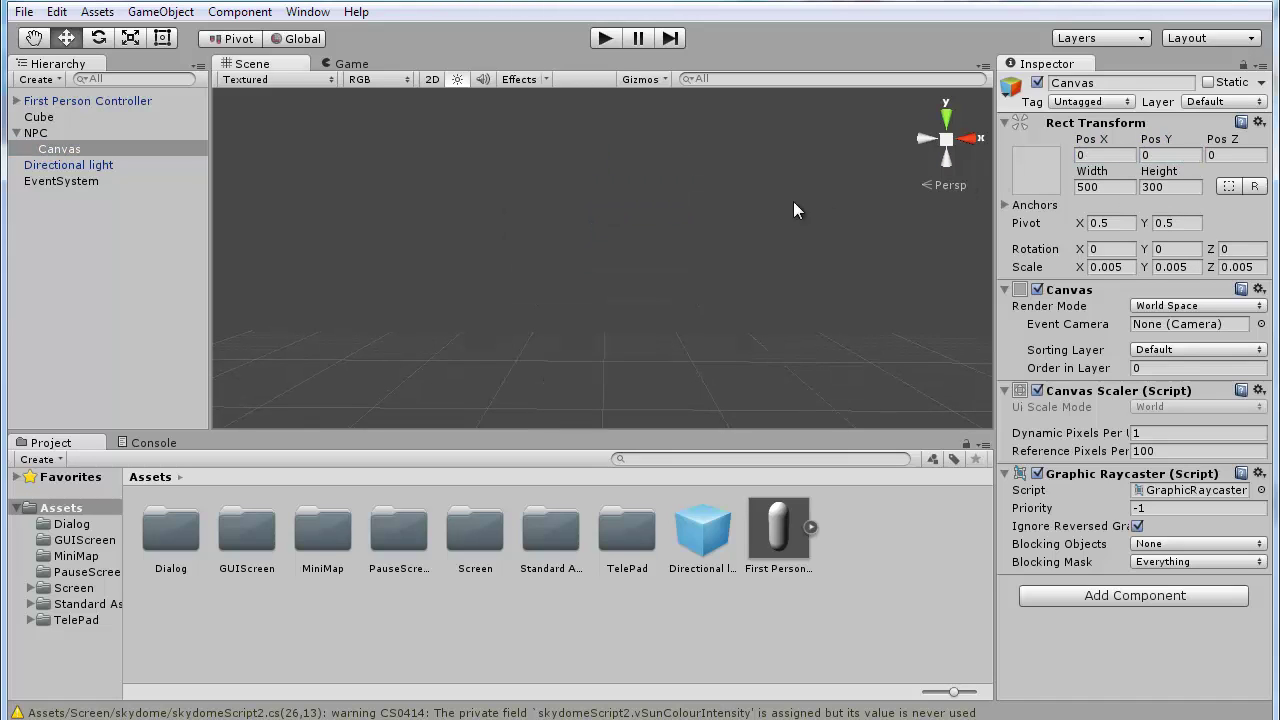
# - Raise the Canvas above the NPC cylinder by setting its Y position to 2
pyautogui.keyDown('alt'); pyautogui.moveTo(723, 217); pyautogui.dragTo(357, 303); pyautogui.keyUp('alt')
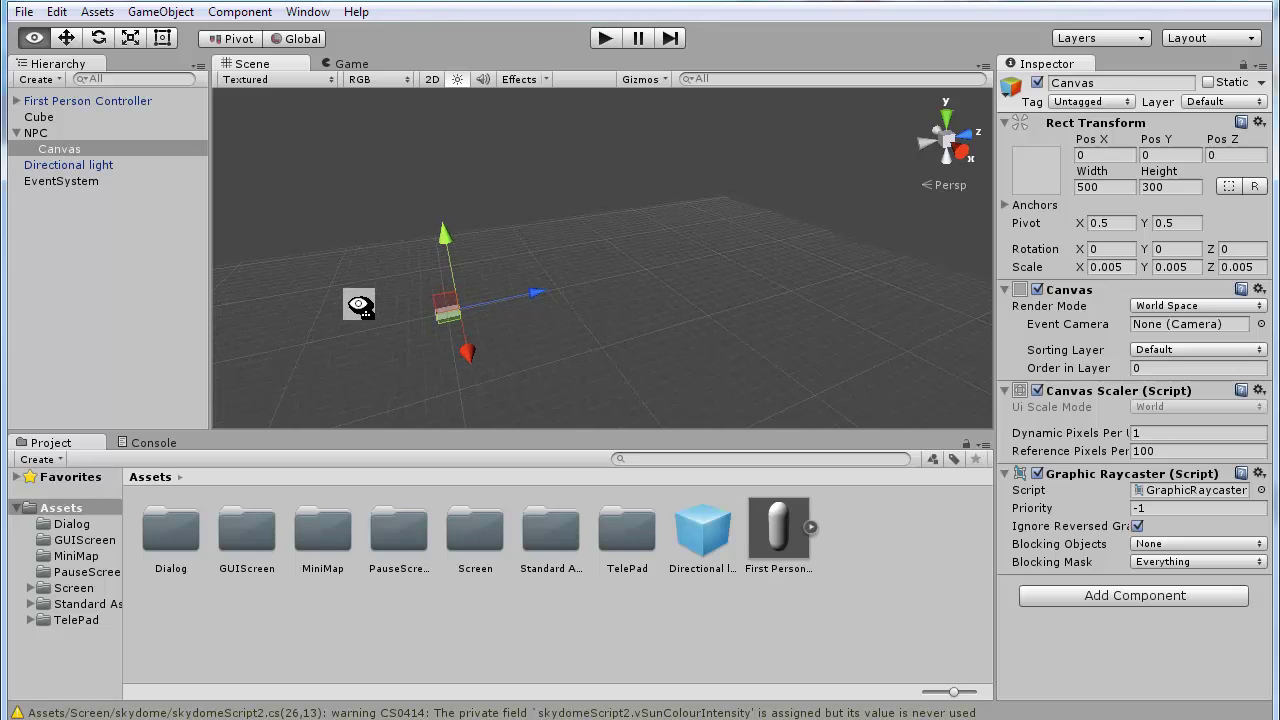
pyautogui.doubleClick(139, 152)
pyautogui.keyDown('alt'); pyautogui.moveTo(480, 280); pyautogui.dragTo(846, 193); pyautogui.keyUp('alt')
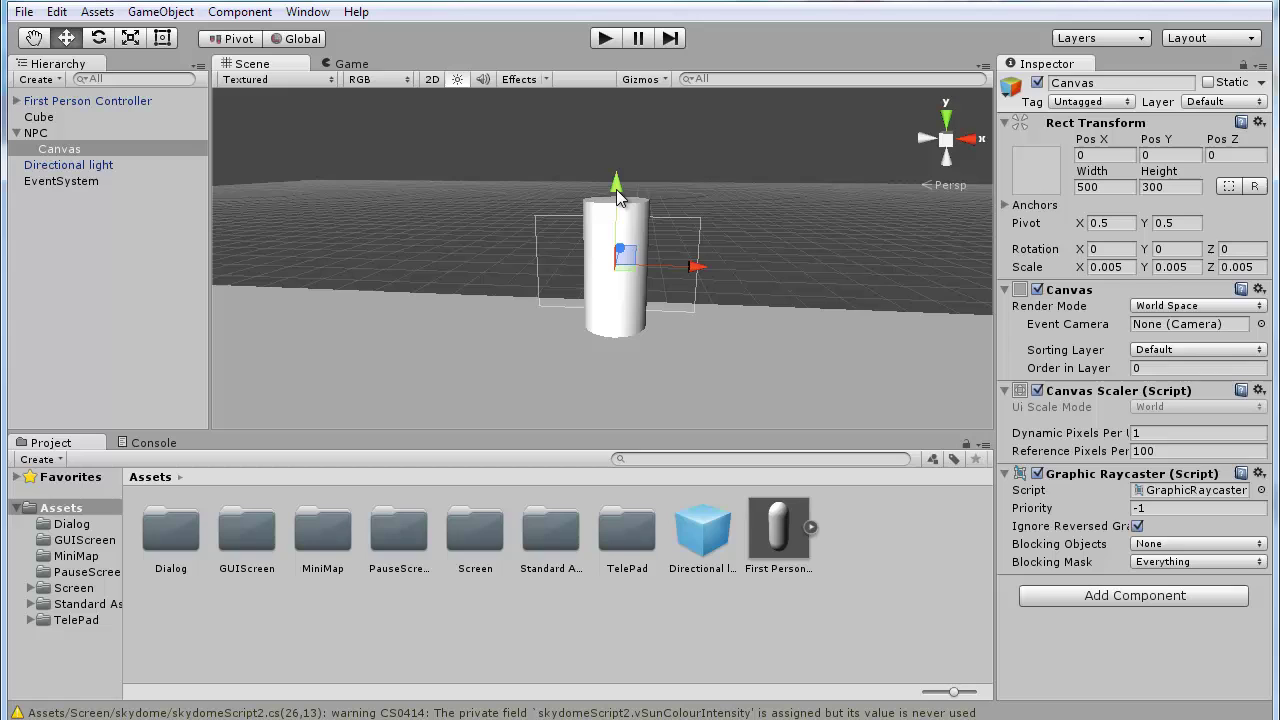
pyautogui.moveTo(617, 197); pyautogui.dragTo(618, 90)
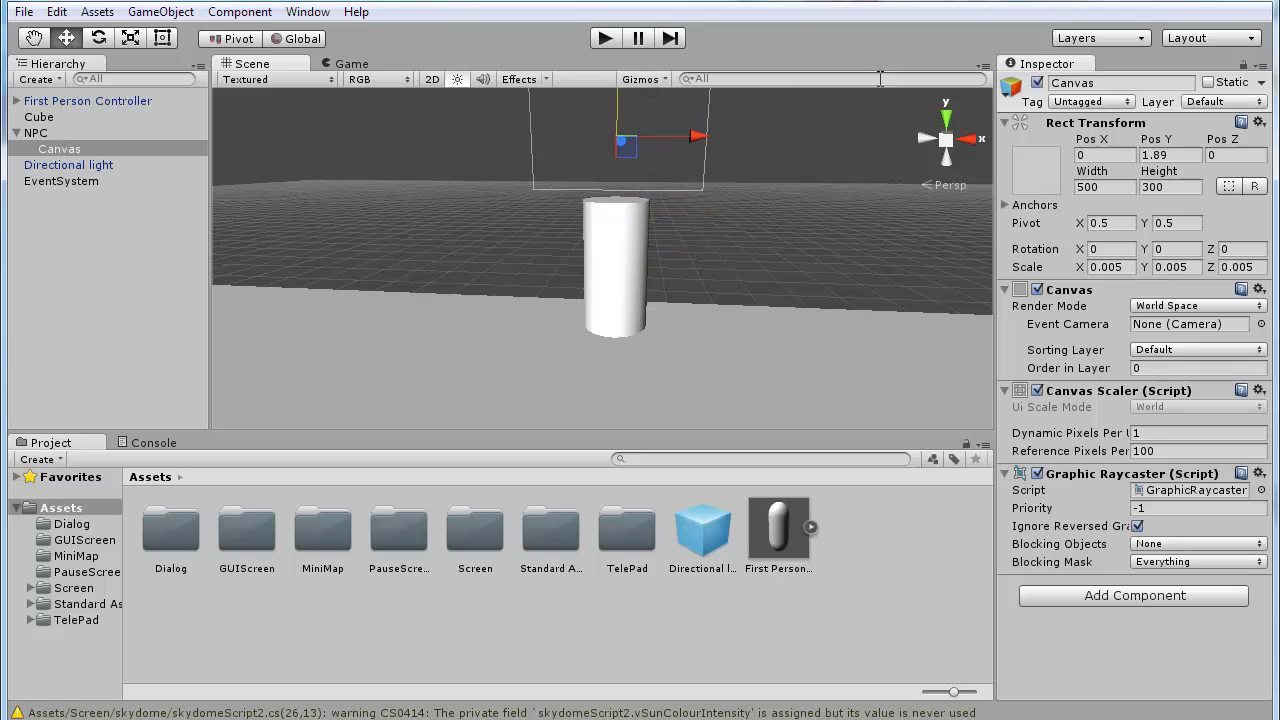
pyautogui.click(1168, 155)
pyautogui.write('2')
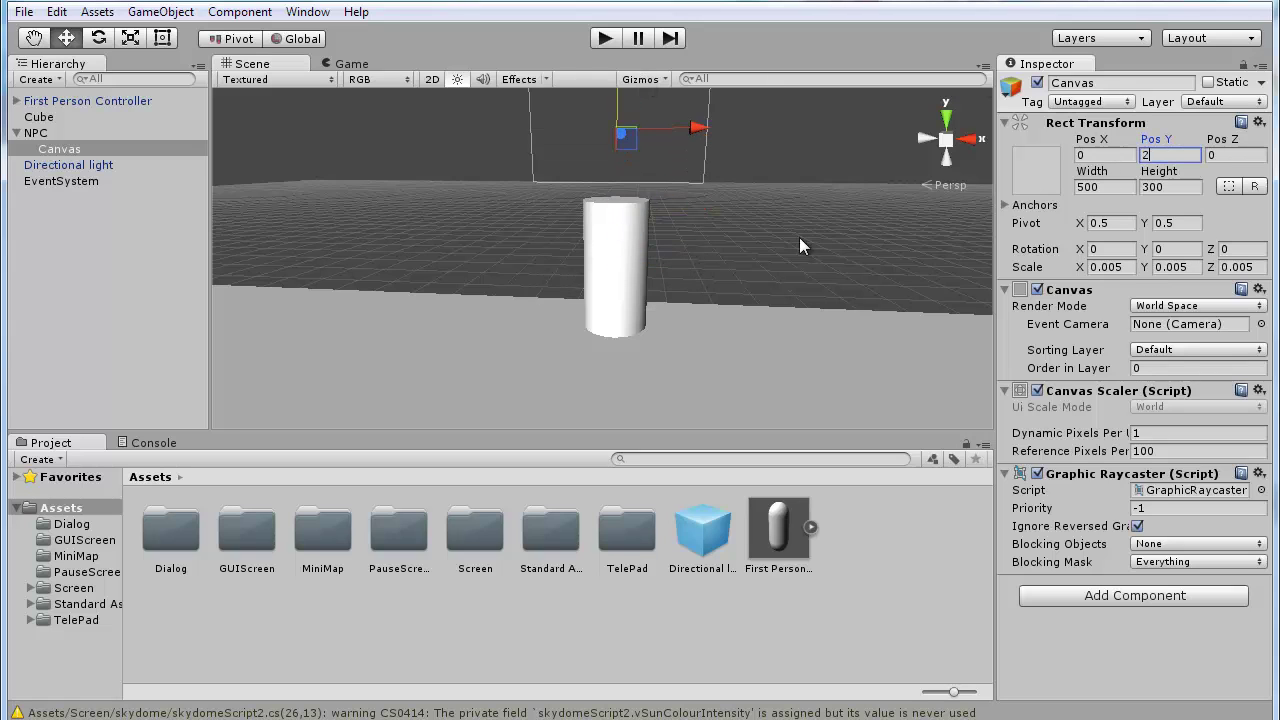
# - Add a UI Text object as a child of the Canvas
pyautogui.keyDown('alt'); pyautogui.moveTo(800, 246); pyautogui.dragTo(720, 212); pyautogui.keyUp('alt')
pyautogui.rightClick(46, 150)
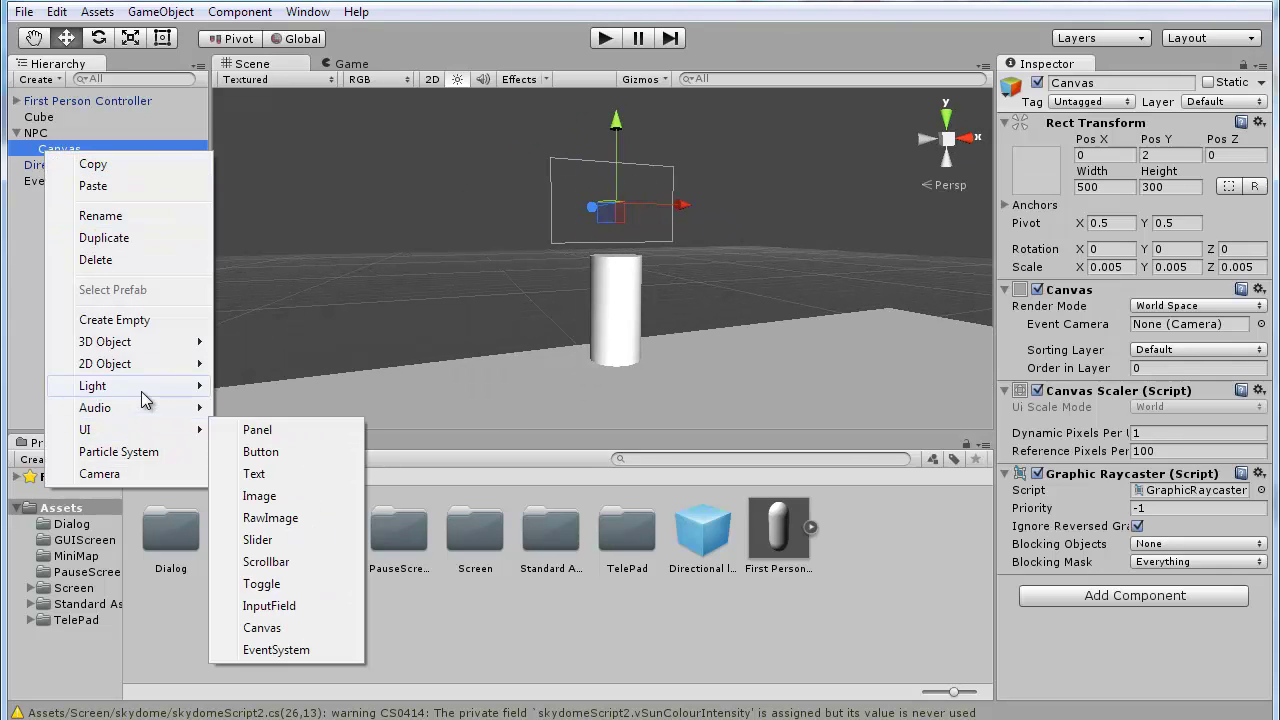
pyautogui.moveTo(148, 357)
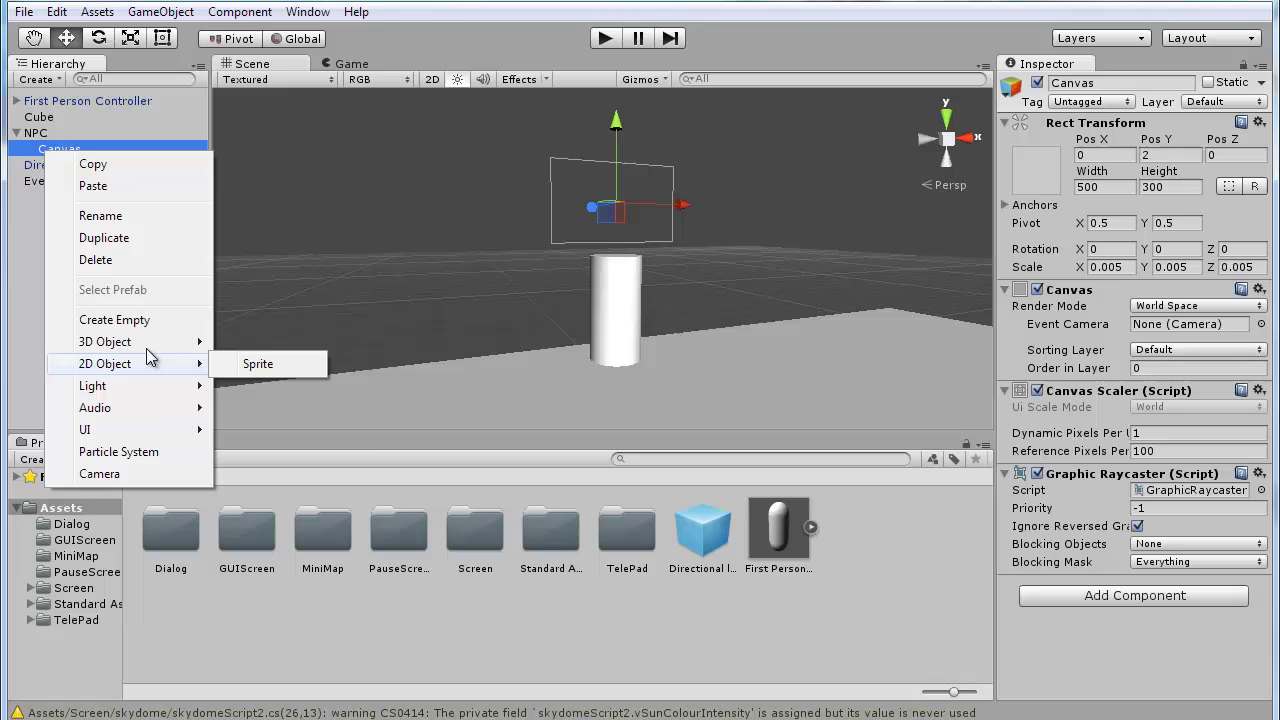
pyautogui.moveTo(139, 429)
pyautogui.click(277, 473)
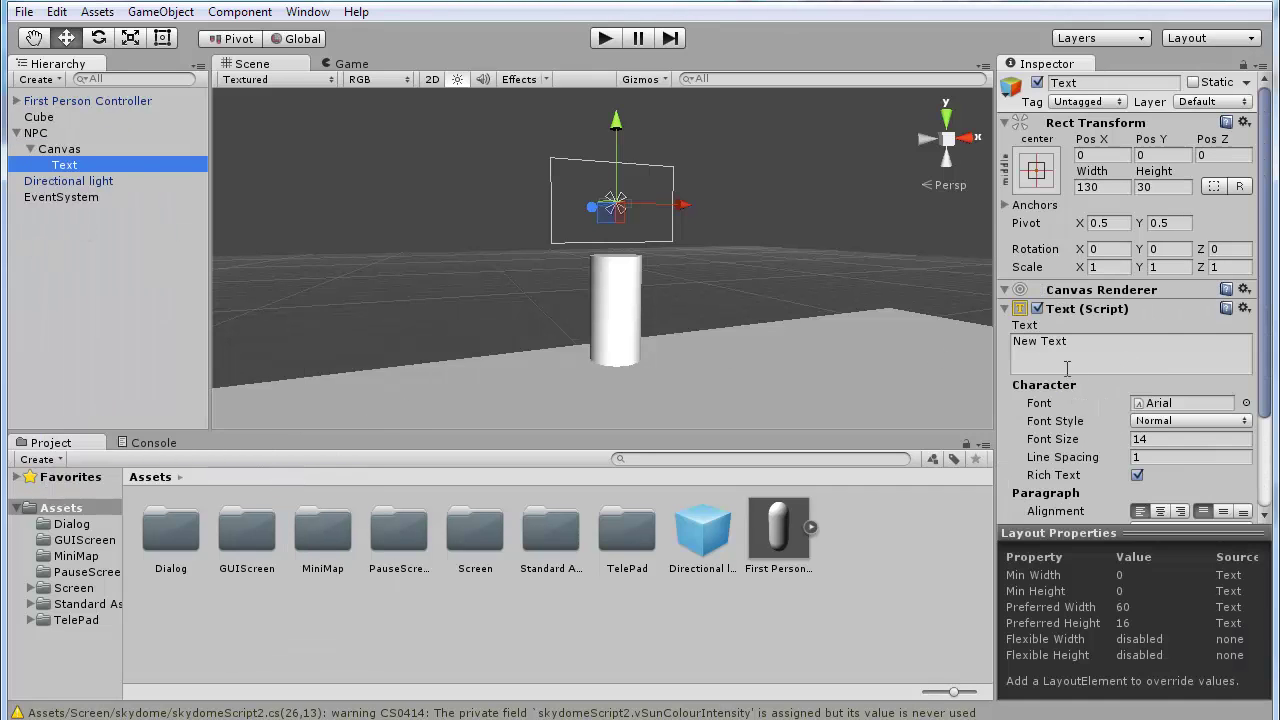
# - Replace the Text object's default content with "Hello"
pyautogui.scroll(-3, 1067, 368)
pyautogui.click(1070, 229)
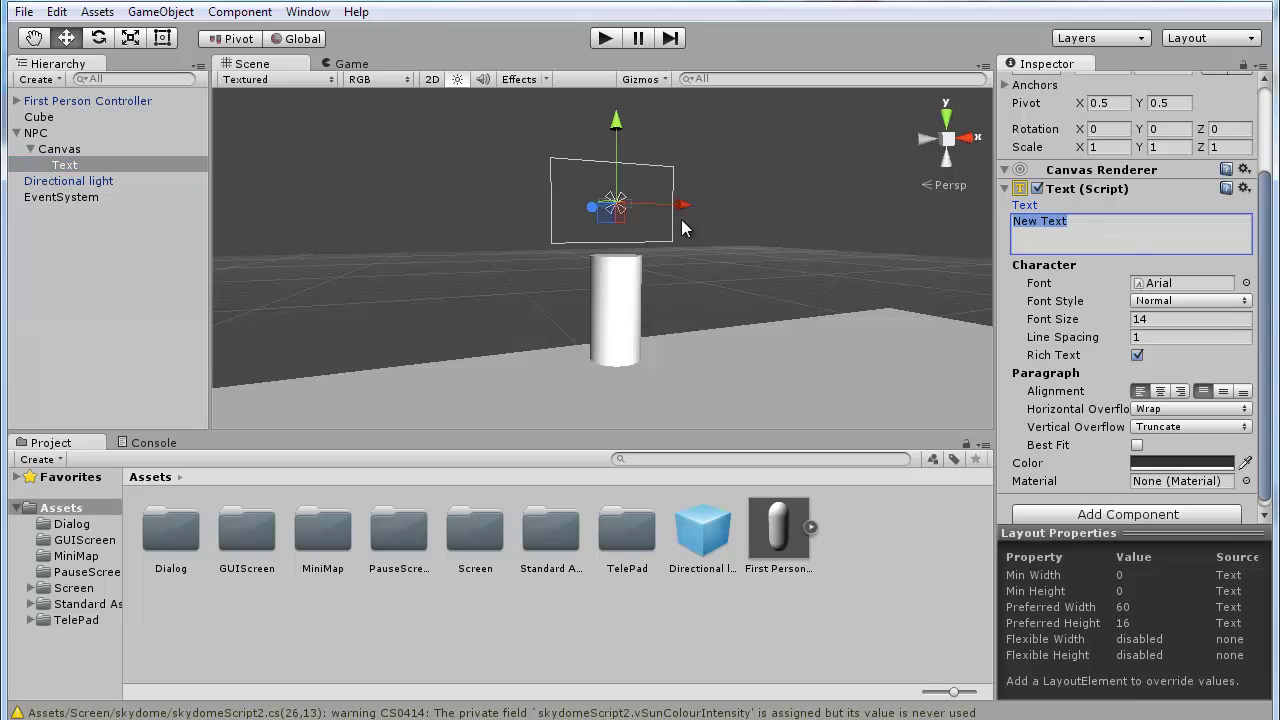
pyautogui.write('Hello')
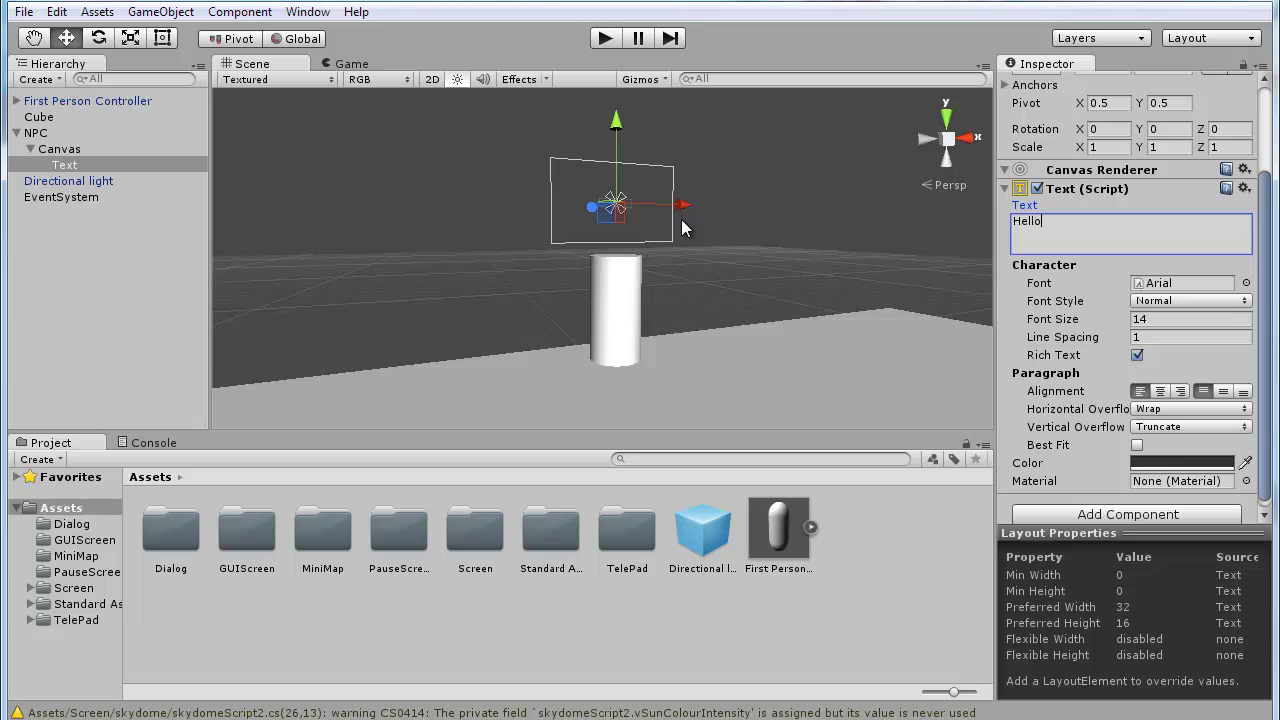
pyautogui.scroll(1, 663, 218)
pyautogui.scroll(2, 663, 218)
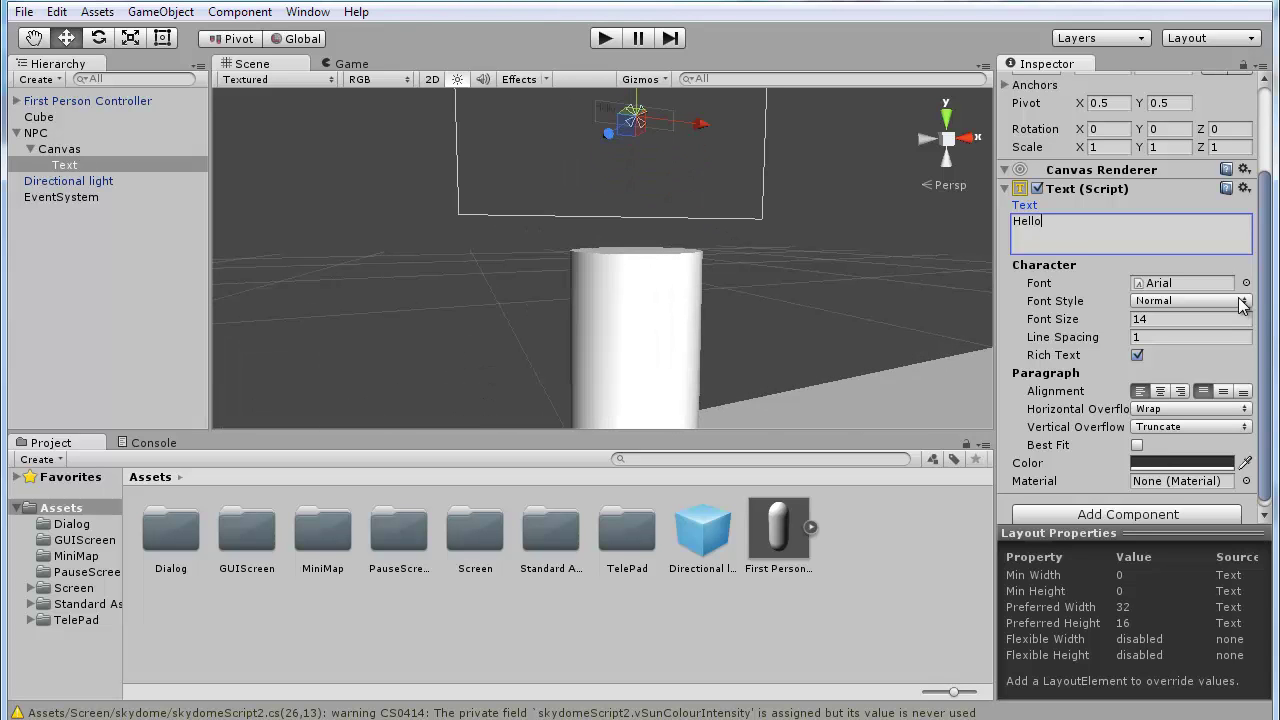
# - Centre the Hello text horizontally and vertically within its rectangle and set its font size to 40
pyautogui.keyDown('alt'); pyautogui.moveTo(560, 275); pyautogui.dragTo(684, 238); pyautogui.keyUp('alt')
pyautogui.moveTo(684, 238); pyautogui.dragTo(705, 198, button='right')
pyautogui.moveTo(1157, 315); pyautogui.dragTo(1094, 313)
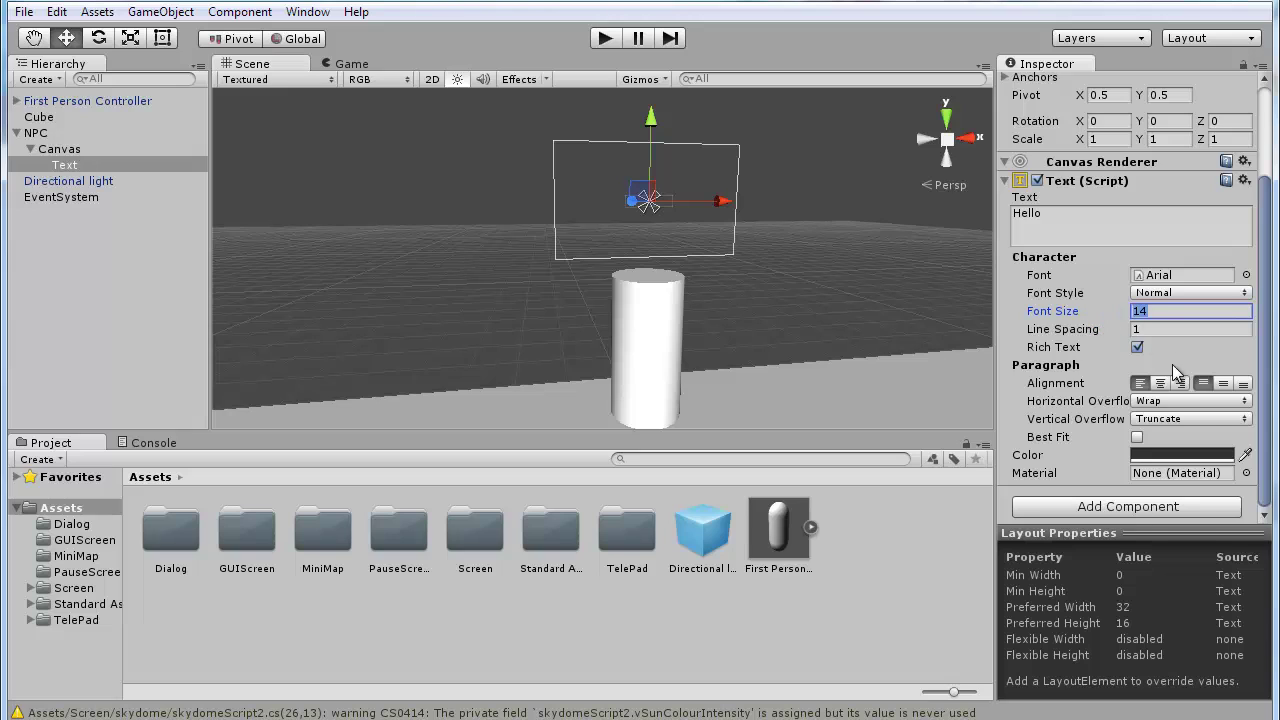
pyautogui.click(1160, 383)
pyautogui.click(1224, 383)
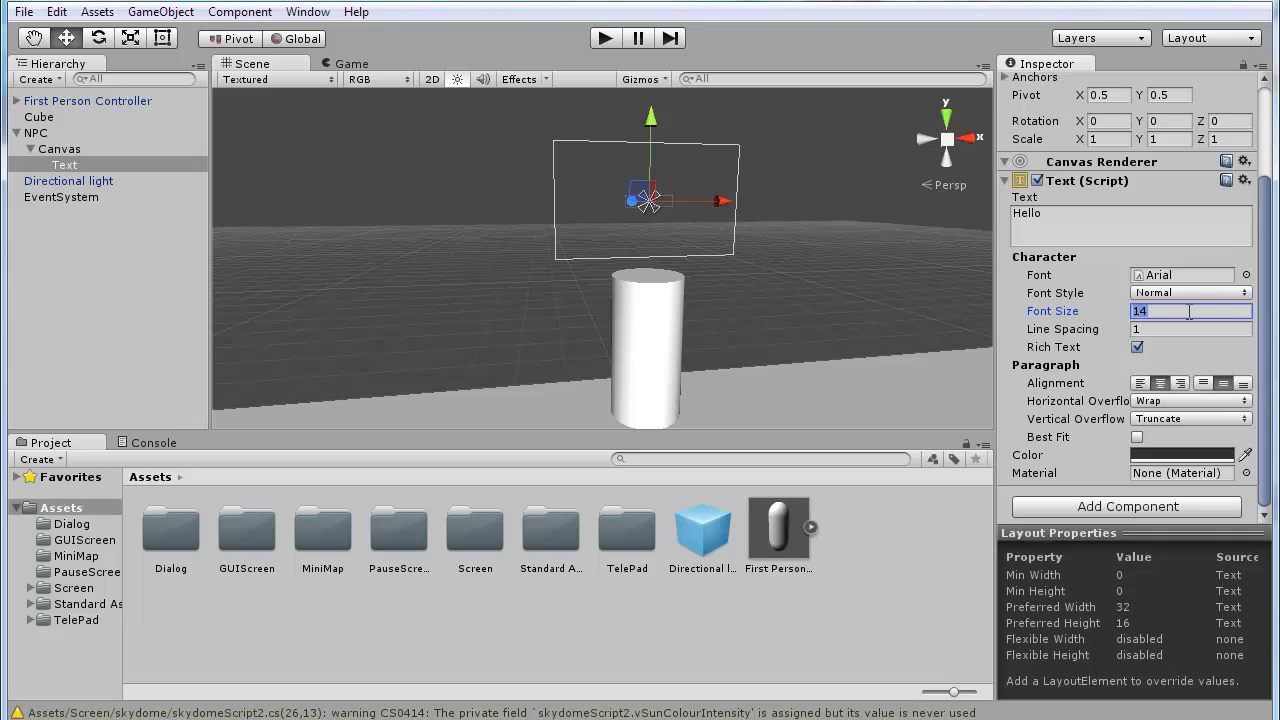
pyautogui.write('40')
# - Stretch the Text object in both directions with the anchor preset, including its position, so it fills the Canvas
pyautogui.keyDown('alt'); pyautogui.moveTo(463, 288); pyautogui.dragTo(397, 215); pyautogui.keyUp('alt')
pyautogui.moveTo(397, 215); pyautogui.dragTo(315, 244, button='right')
pyautogui.press('s')
pyautogui.press('w')
pyautogui.scroll(5, 1053, 143)
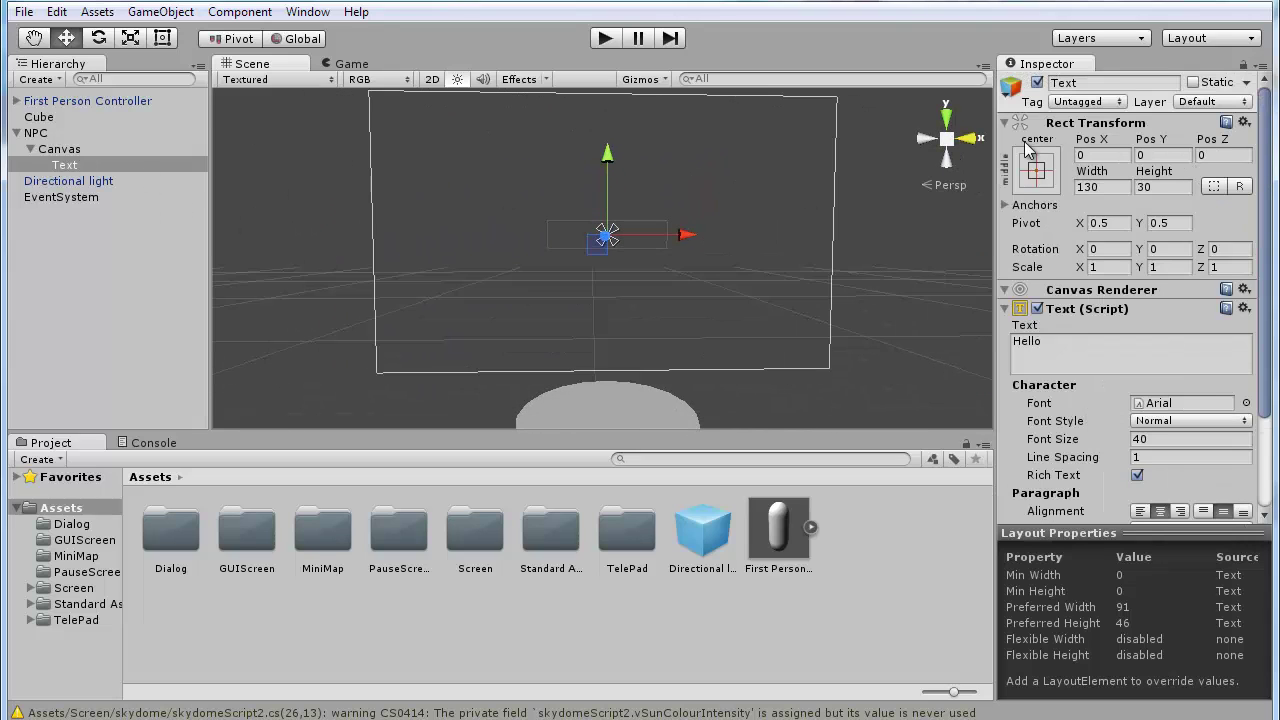
pyautogui.click(1036, 170)
pyautogui.press('alt')
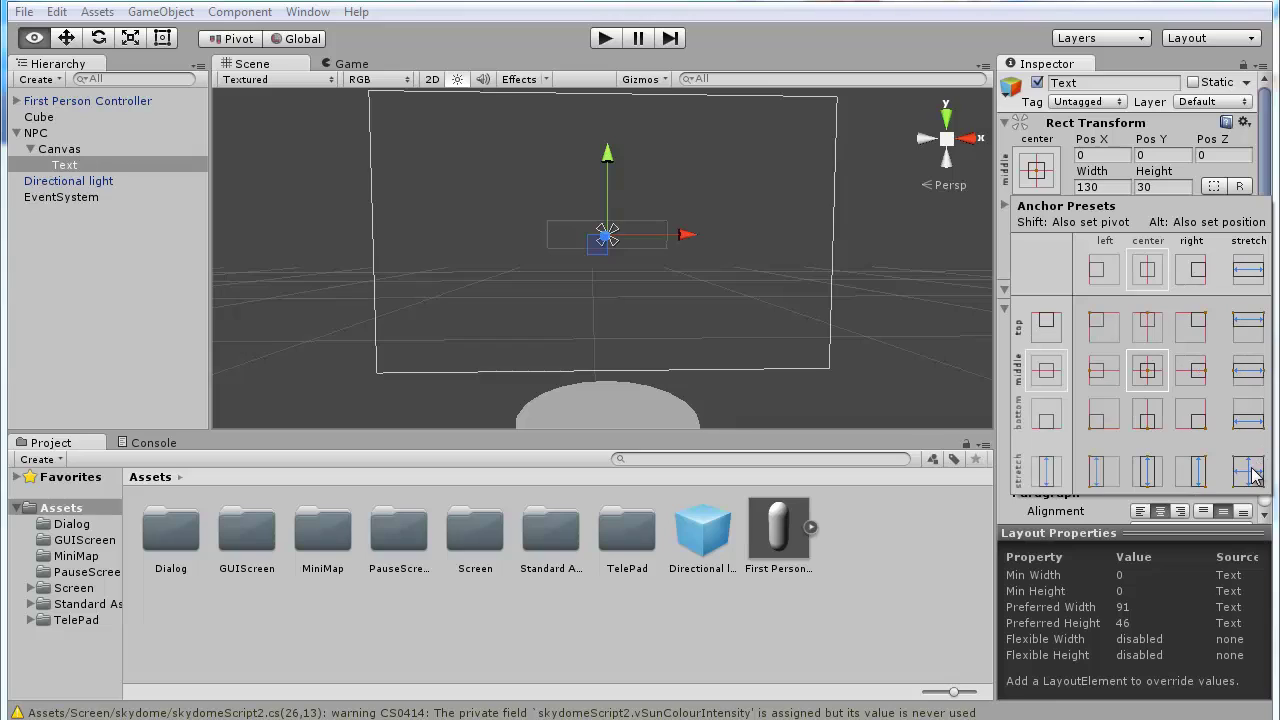
pyautogui.keyDown('alt'); pyautogui.click(1248, 472); pyautogui.keyUp('alt')
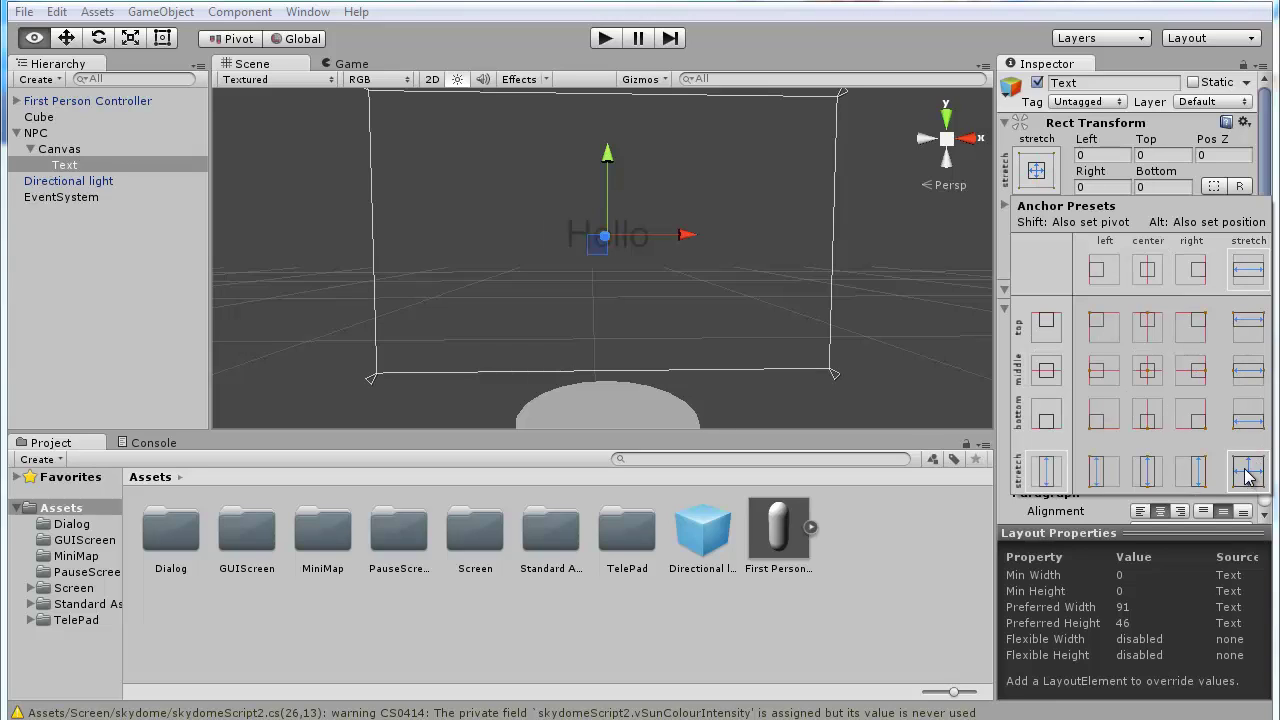
# - Try larger font sizes for the Hello text and settle on 200
pyautogui.click(1184, 438)
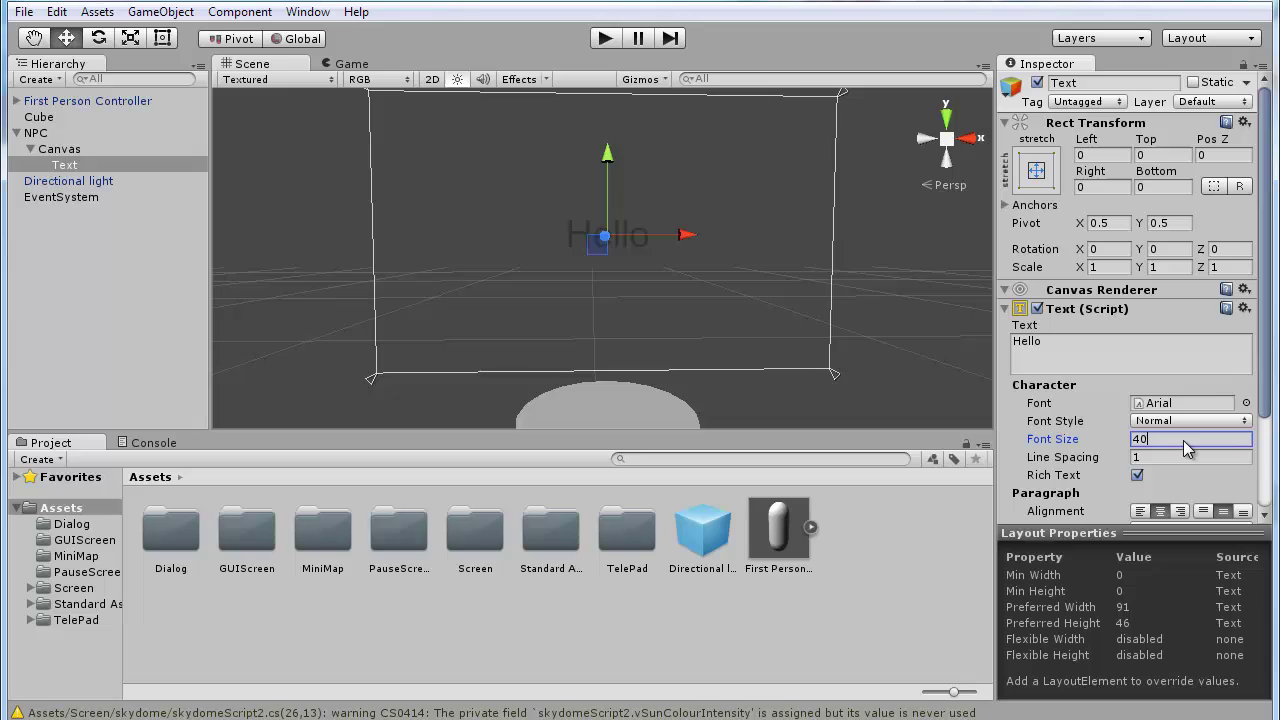
pyautogui.write('4')
pyautogui.press('BackSpace')
pyautogui.write('50')
pyautogui.press('BackSpace')
pyautogui.press('BackSpace')
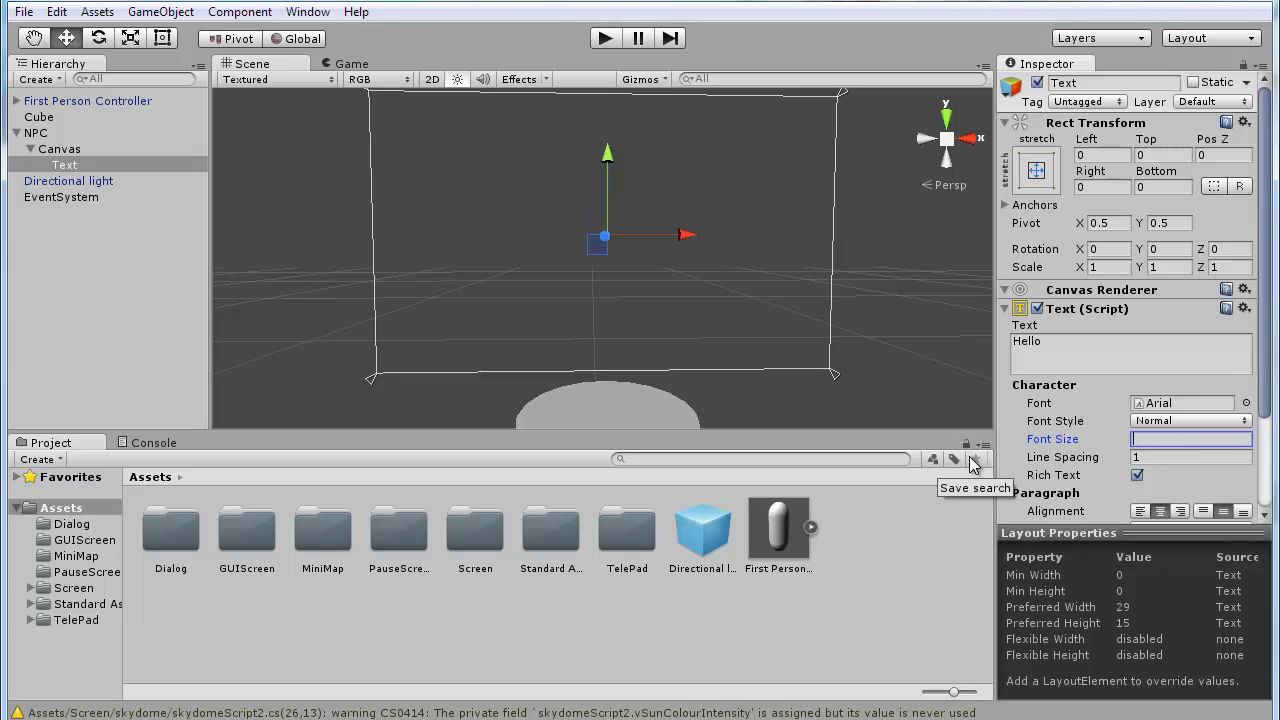
pyautogui.write('100')
pyautogui.press('BackSpace')
pyautogui.press('BackSpace')
pyautogui.press('BackSpace')
pyautogui.write('200')
pyautogui.scroll(-4, 774, 282)
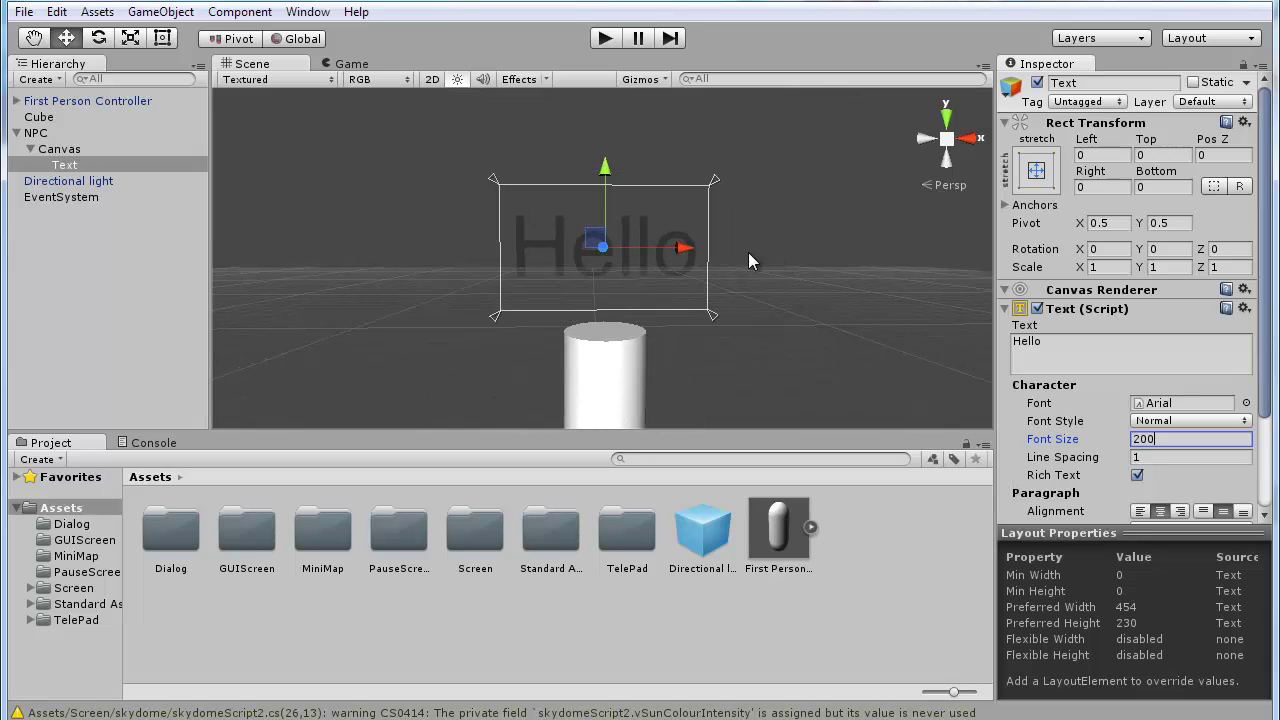
pyautogui.scroll(-2, 711, 251)
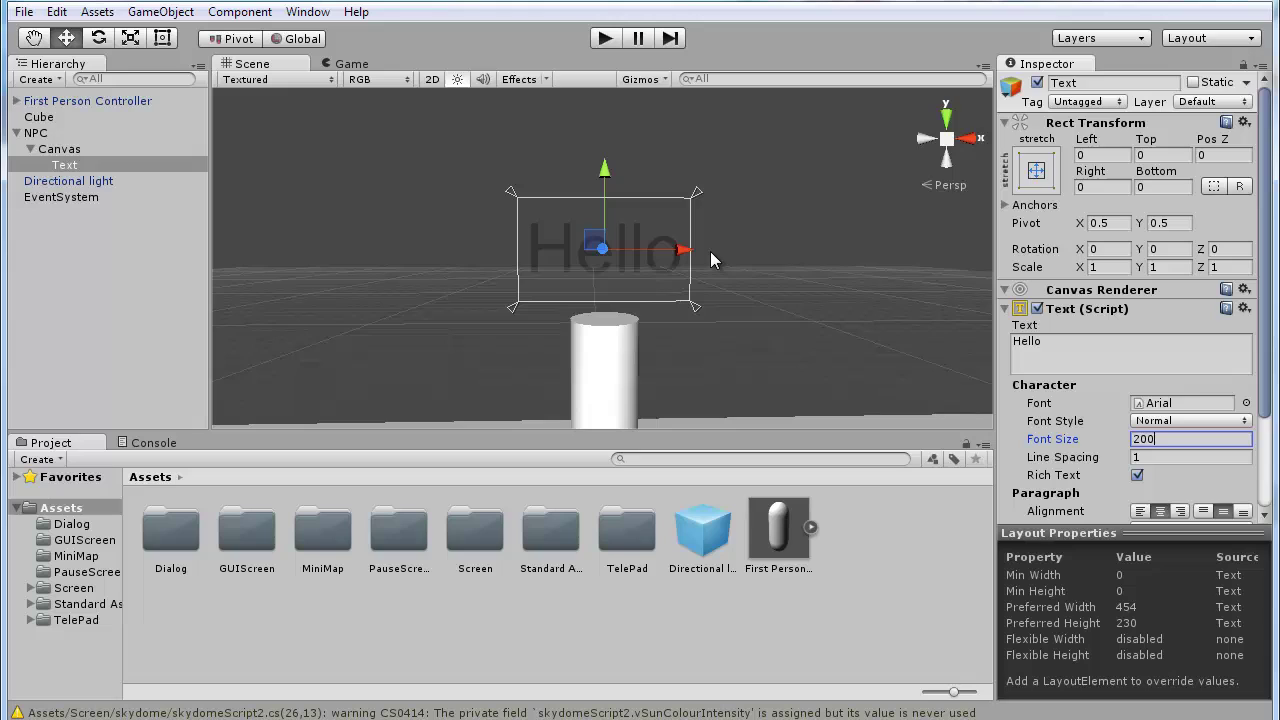
# - Play the scene, walk the player towards the NPC to check the Hello text above it, and stop playing
pyautogui.click(615, 38)
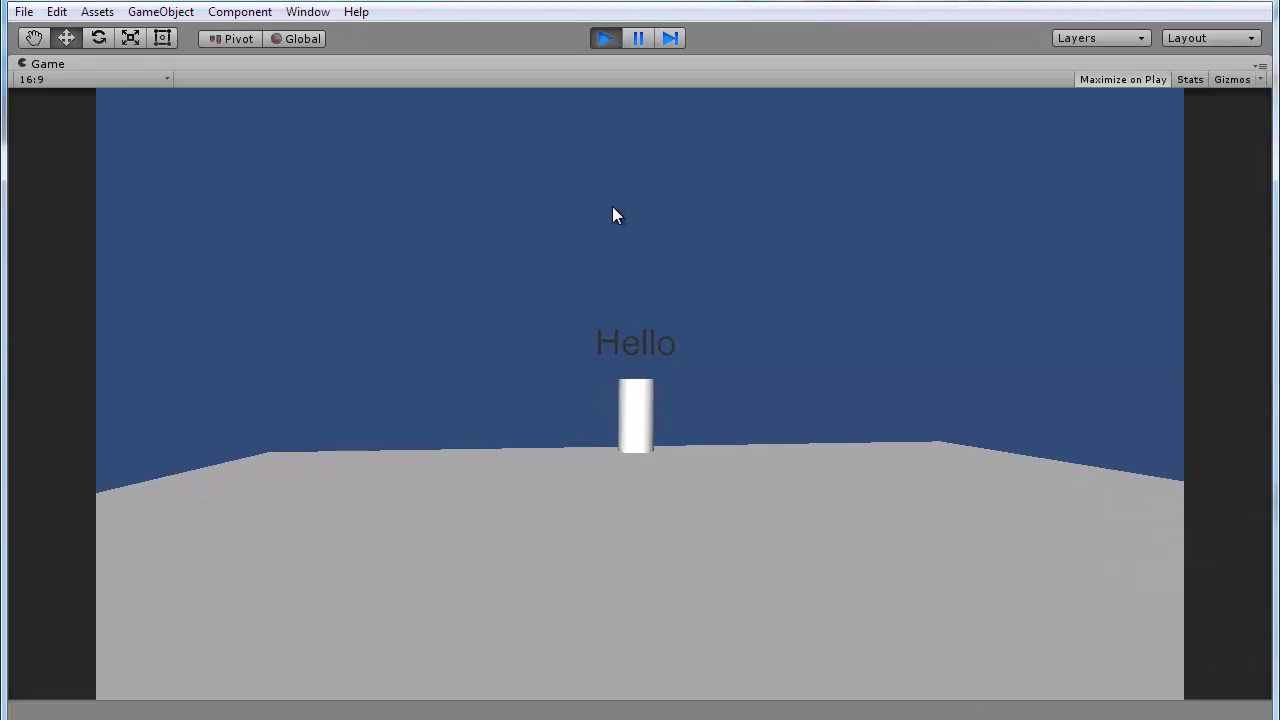
pyautogui.press('w')
pyautogui.press('a')
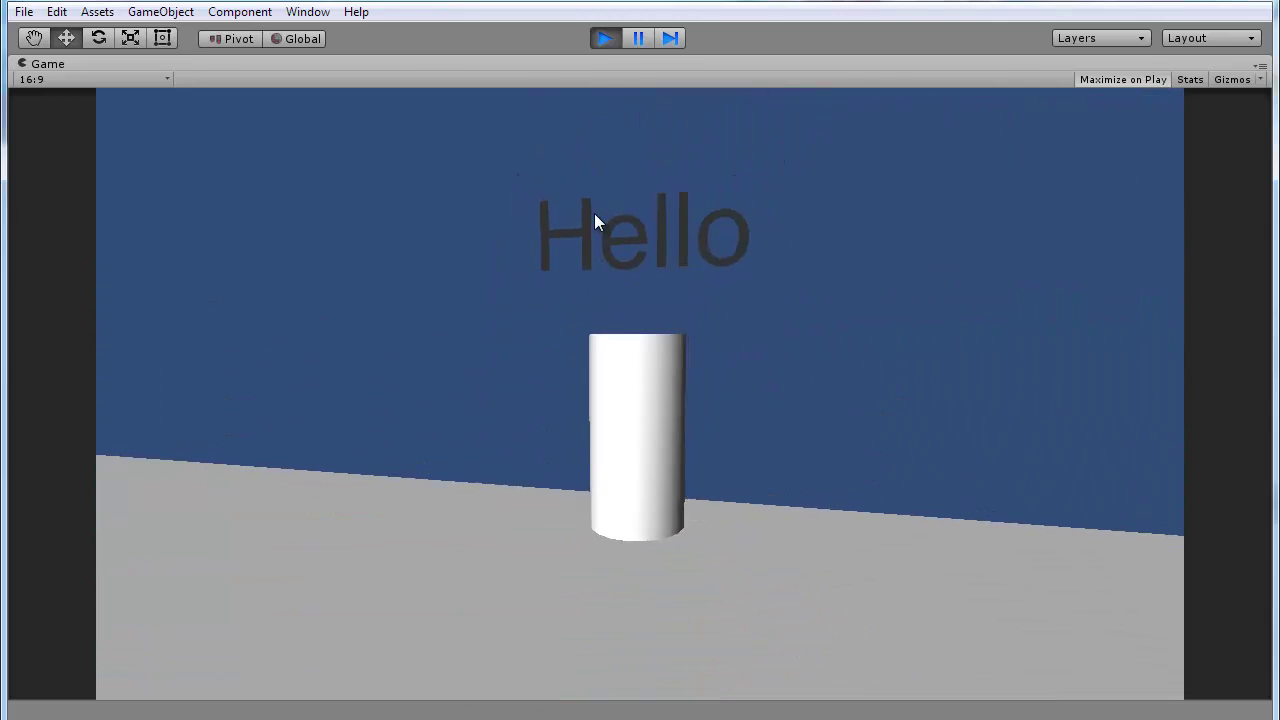
pyautogui.click(604, 40)
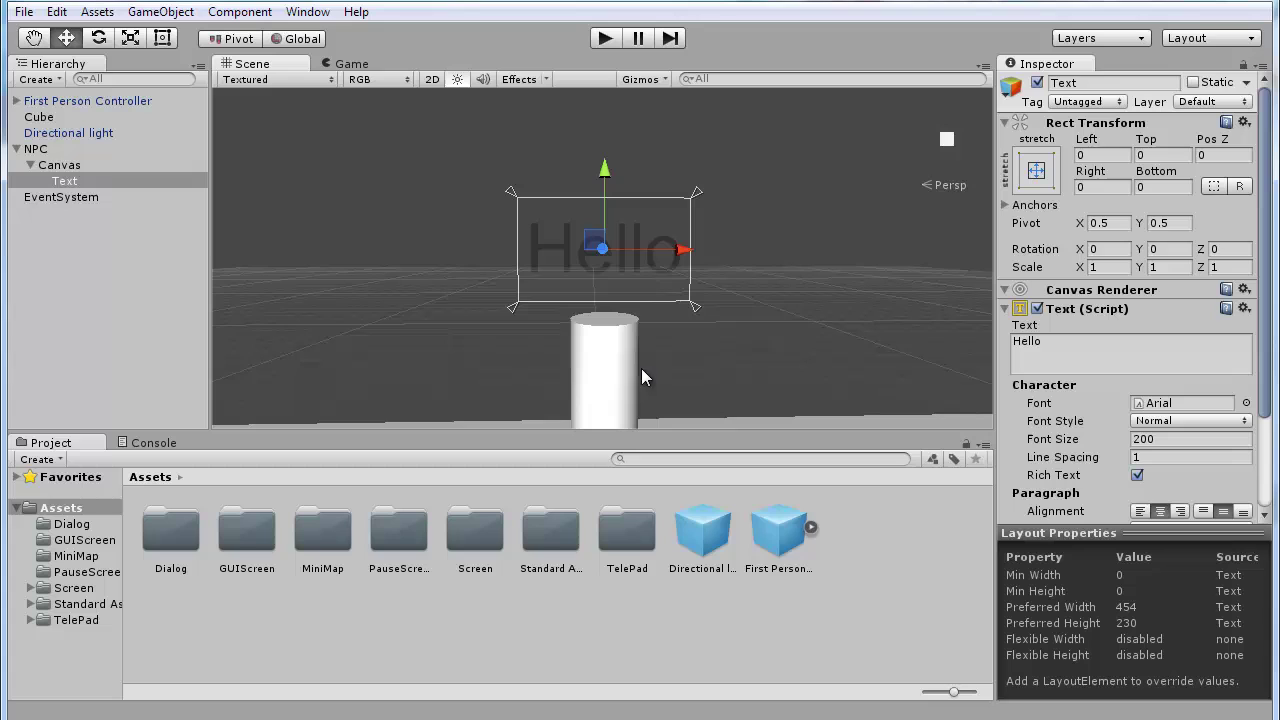
# - Create a new JavaScript script named npcCollision and add it as a component to the NPC
pyautogui.moveTo(523, 263); pyautogui.dragTo(515, 335, button='right')
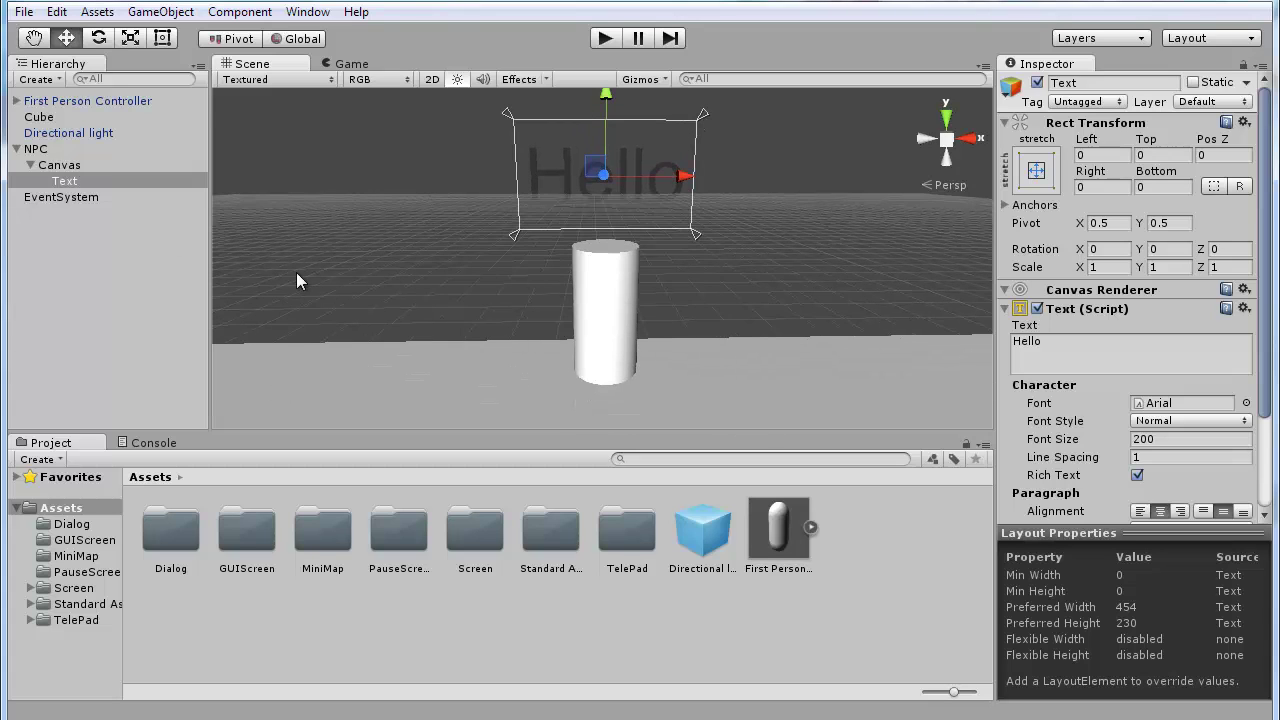
pyautogui.click(39, 167)
pyautogui.click(31, 166)
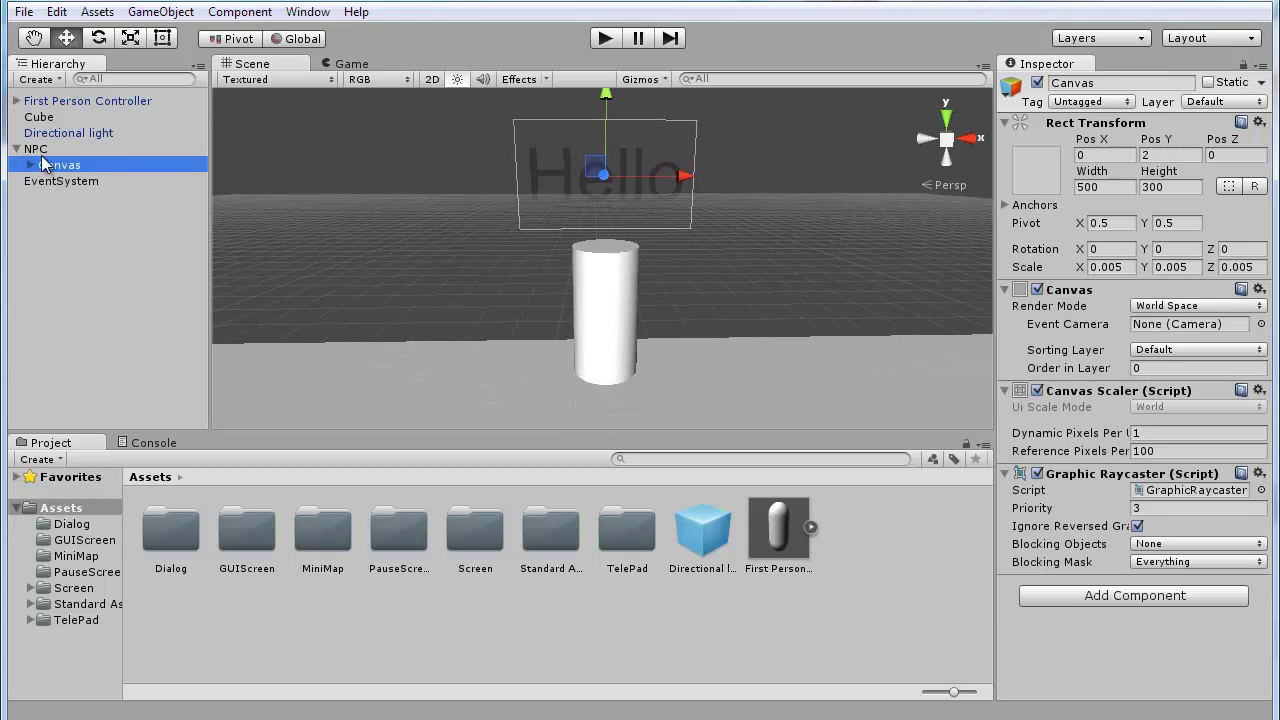
pyautogui.click(40, 151)
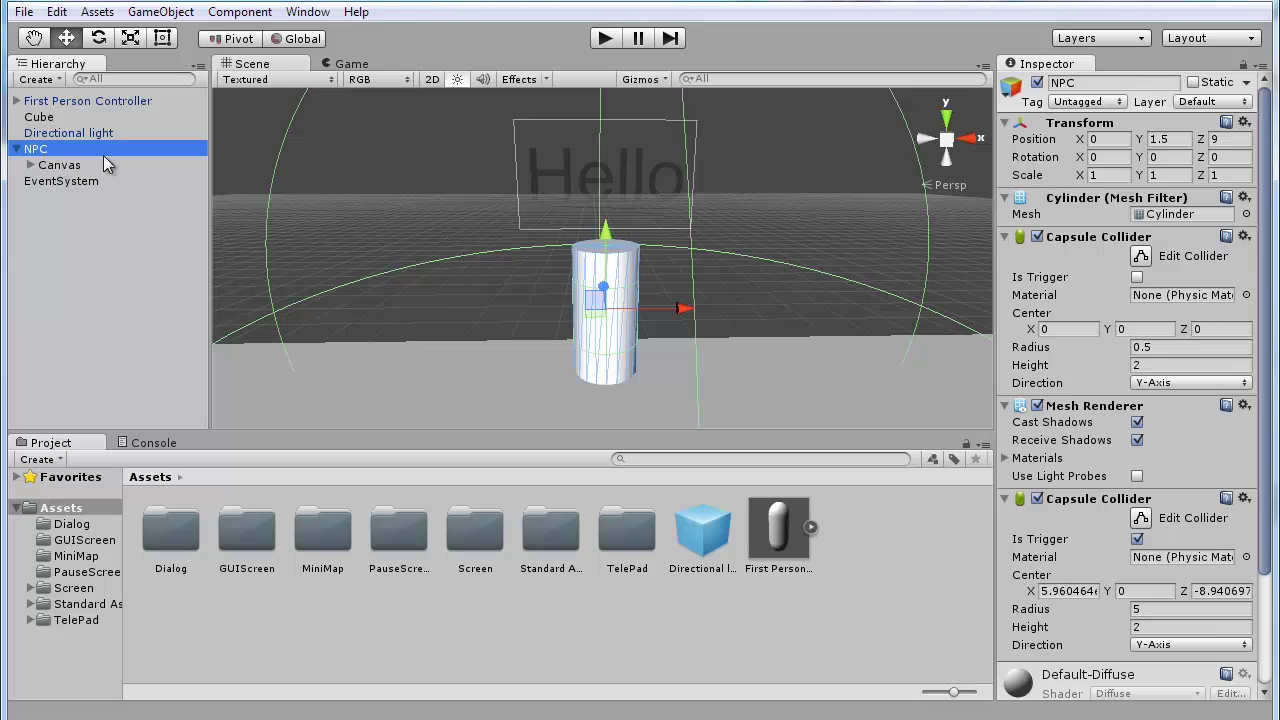
pyautogui.scroll(-2, 974, 259)
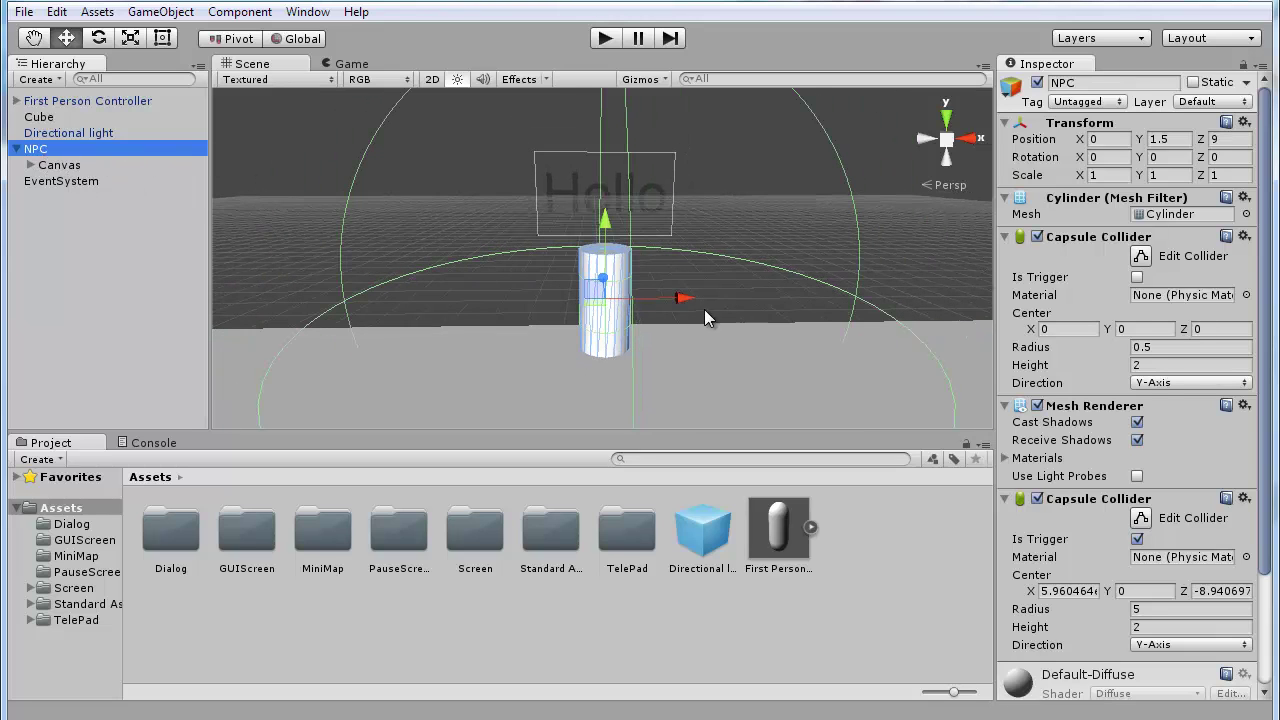
pyautogui.scroll(-3, 1168, 420)
pyautogui.click(1175, 684)
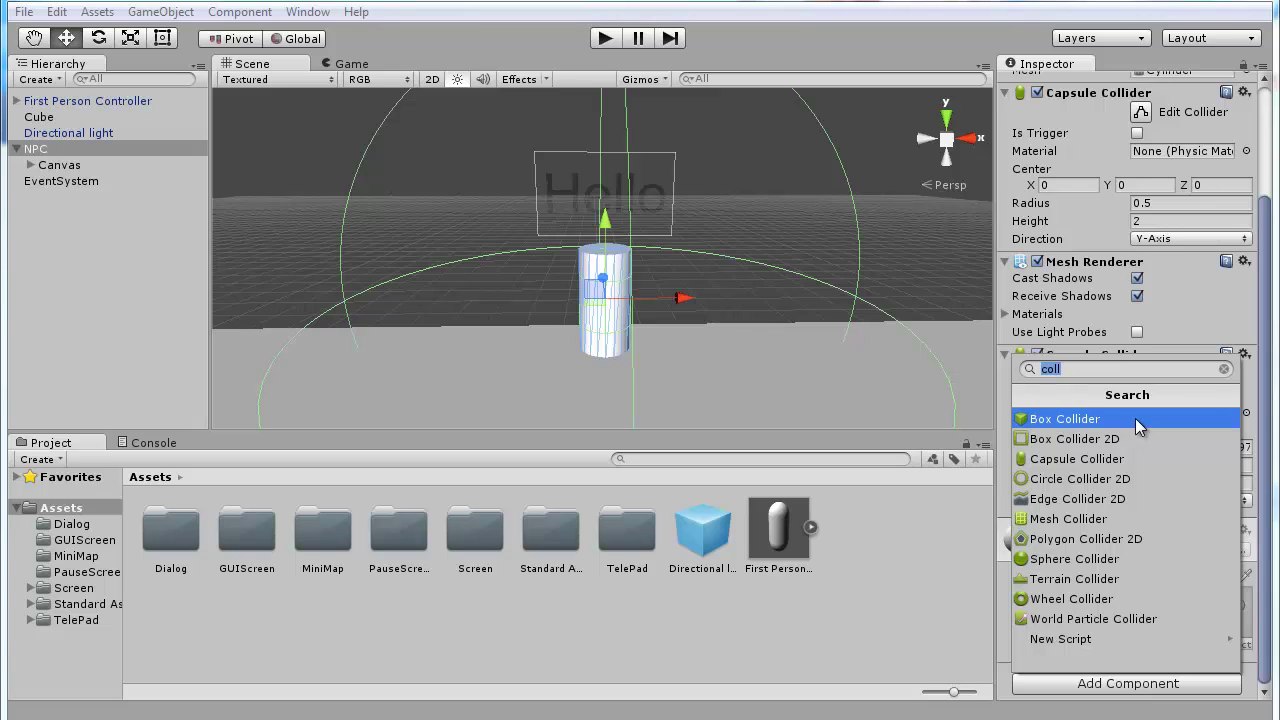
pyautogui.write('n')
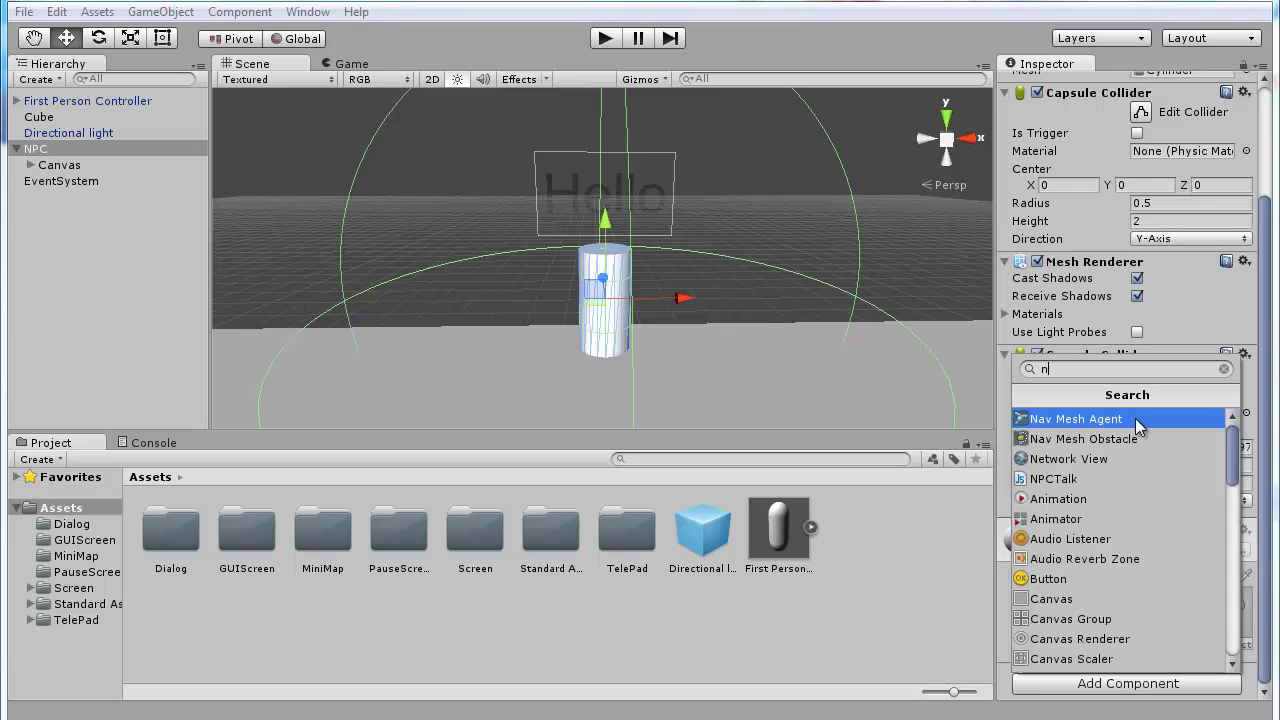
pyautogui.write('pcC')
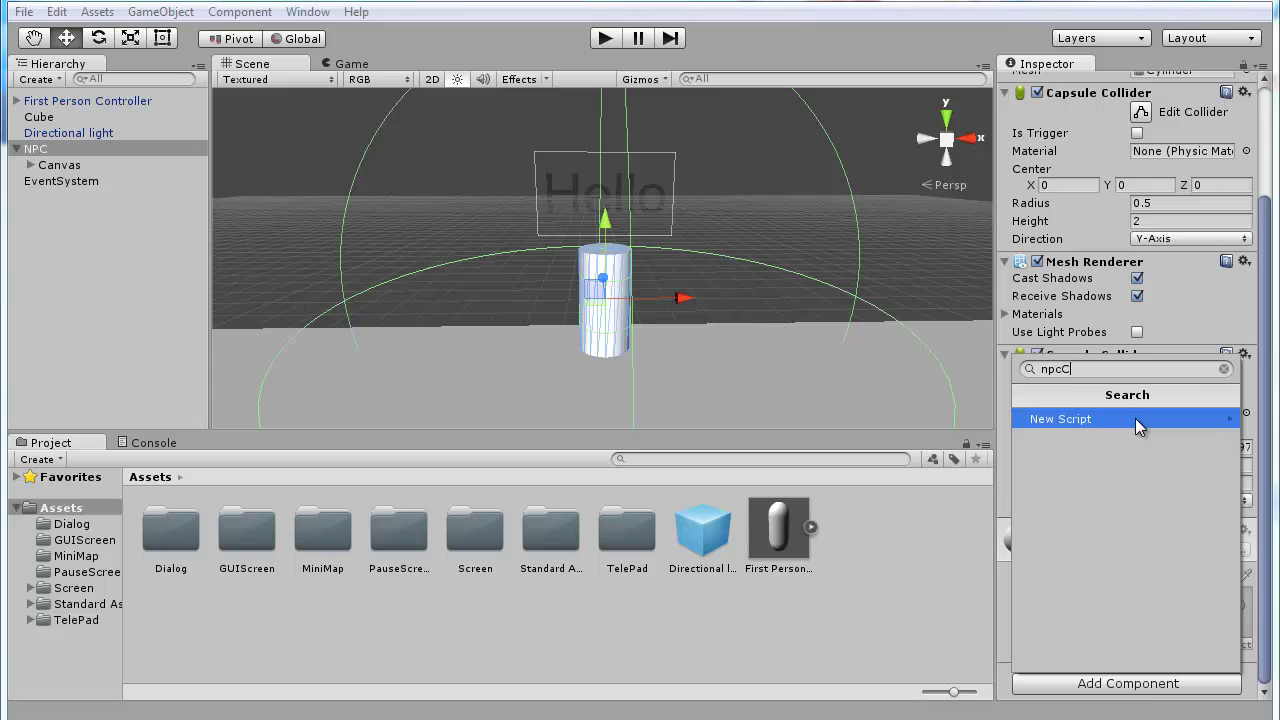
pyautogui.write('ollision')
pyautogui.click(1135, 418)
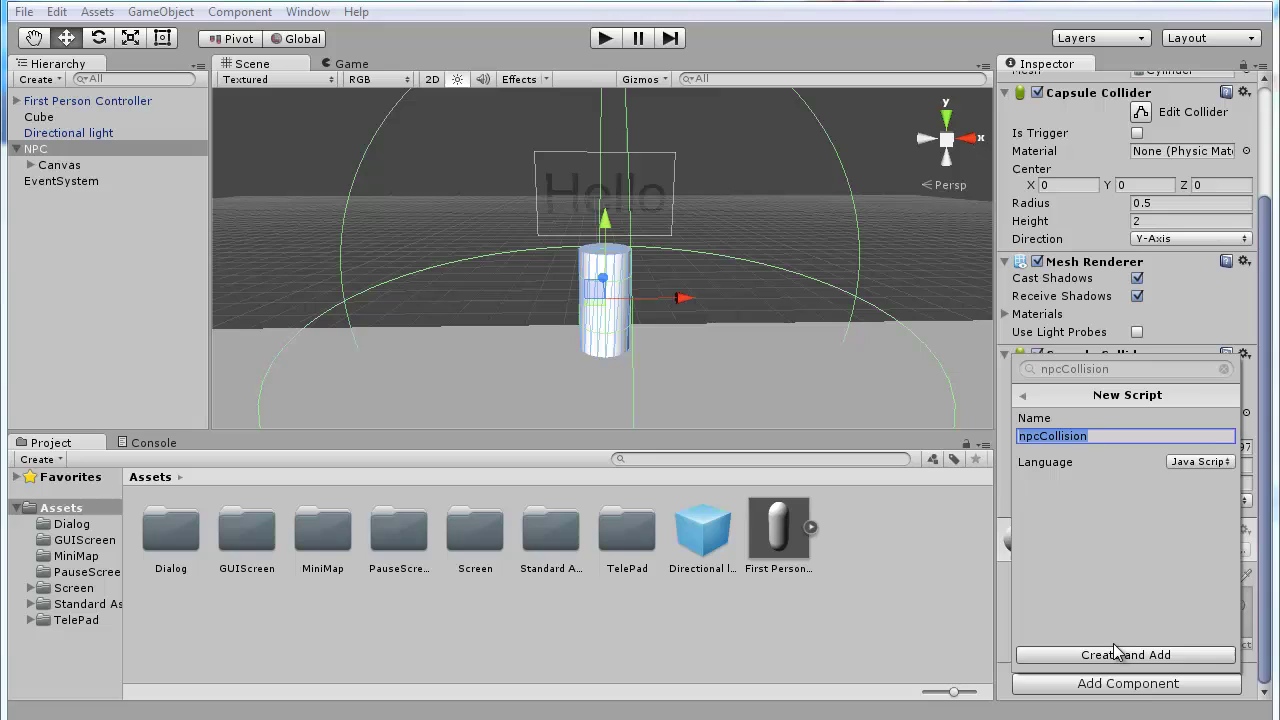
pyautogui.click(1140, 658)
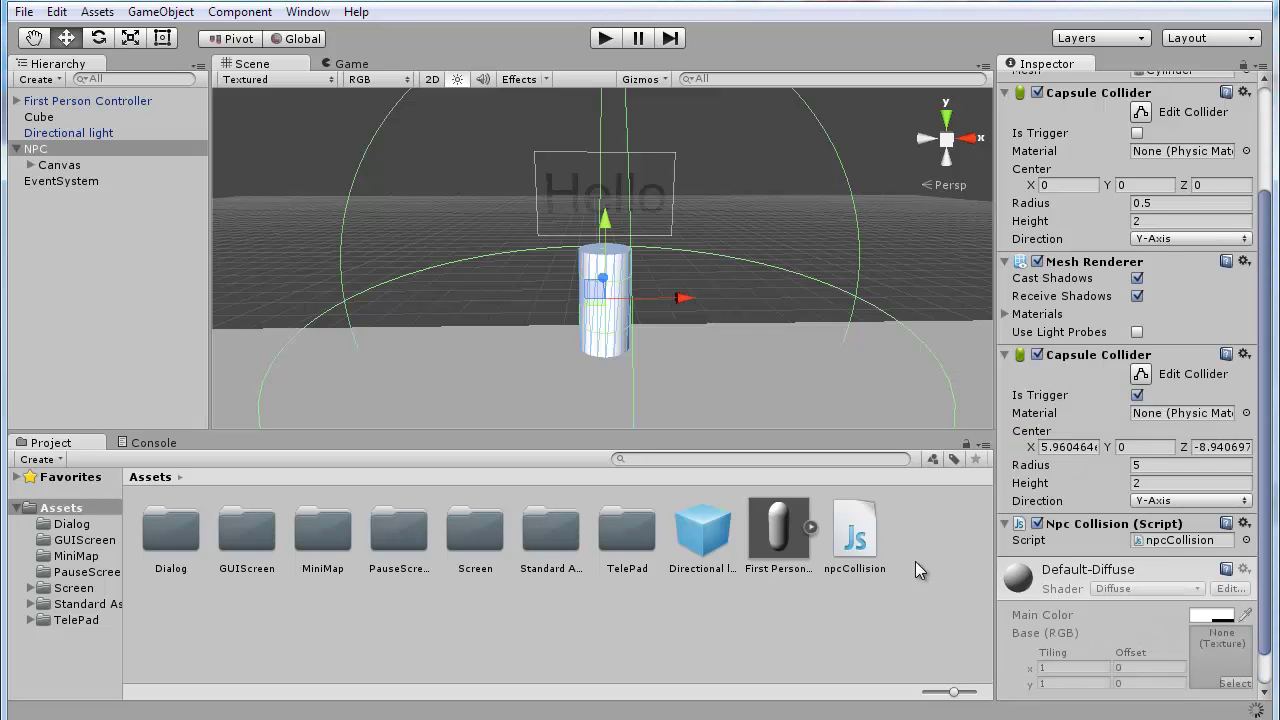
# - Open the npcCollision script in MonoDevelop, closing the Tutorial.sln file and the duplicate editor window
pyautogui.doubleClick(852, 535)
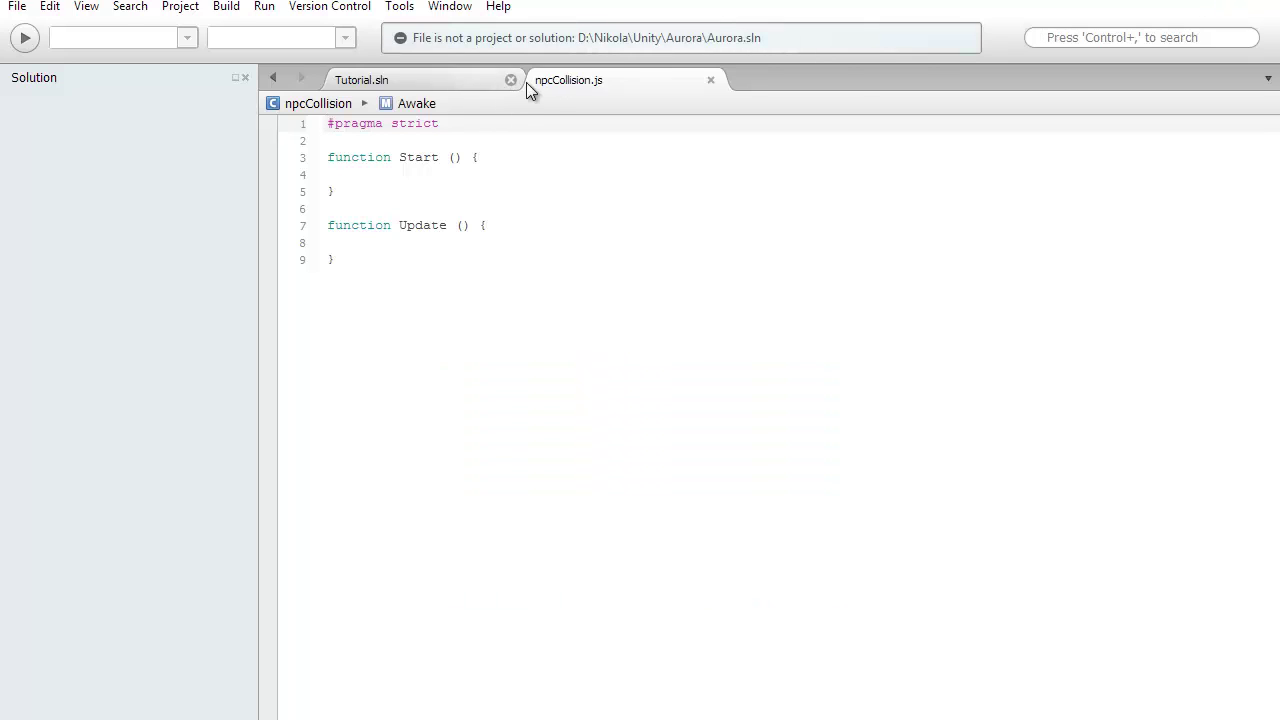
pyautogui.click(511, 80)
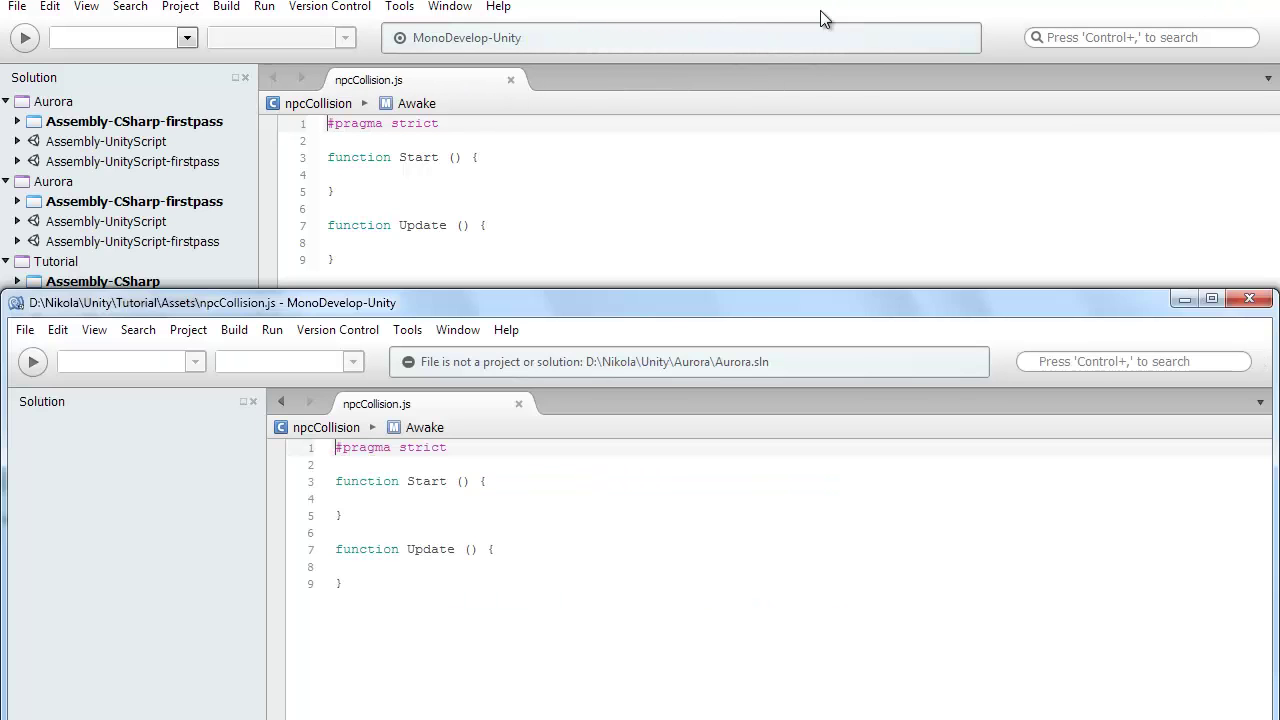
pyautogui.click(1249, 298)
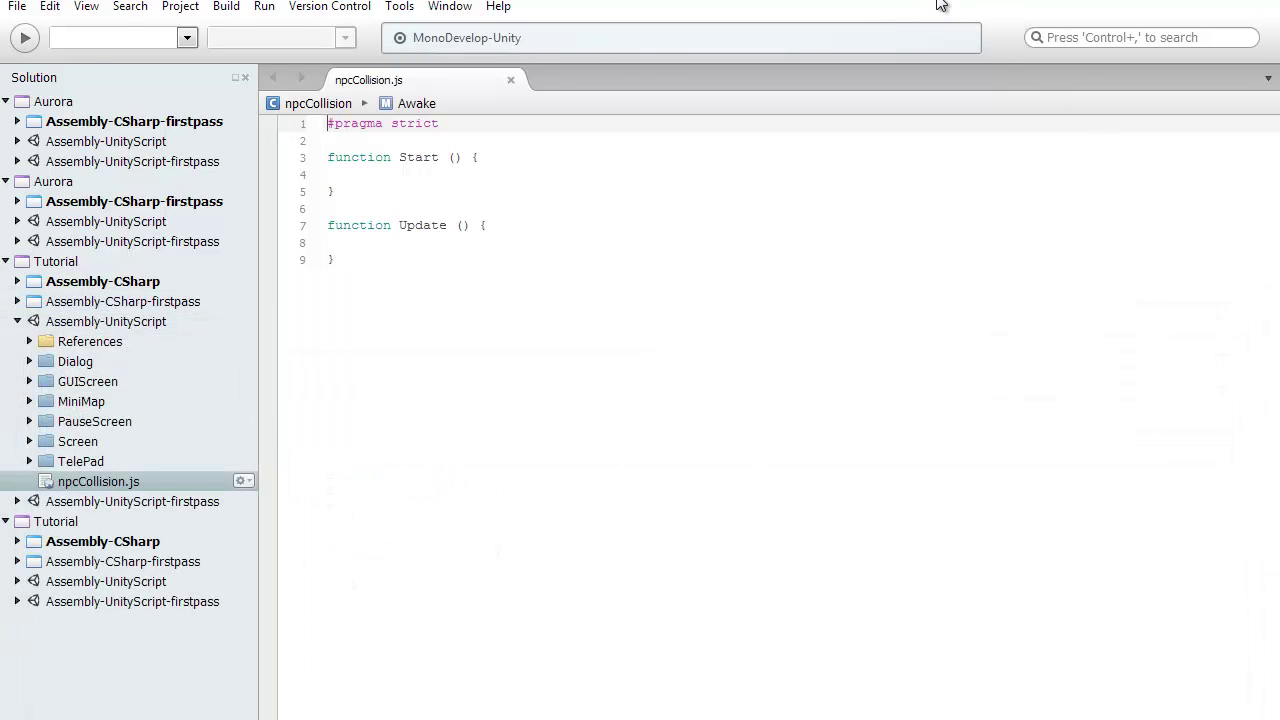
pyautogui.doubleClick(936, 1)
pyautogui.moveTo(862, 303); pyautogui.dragTo(859, 49)
# - Declare the variable "var cnavas : Canvas;" between the #pragma line and the Start function
pyautogui.click(353, 205)
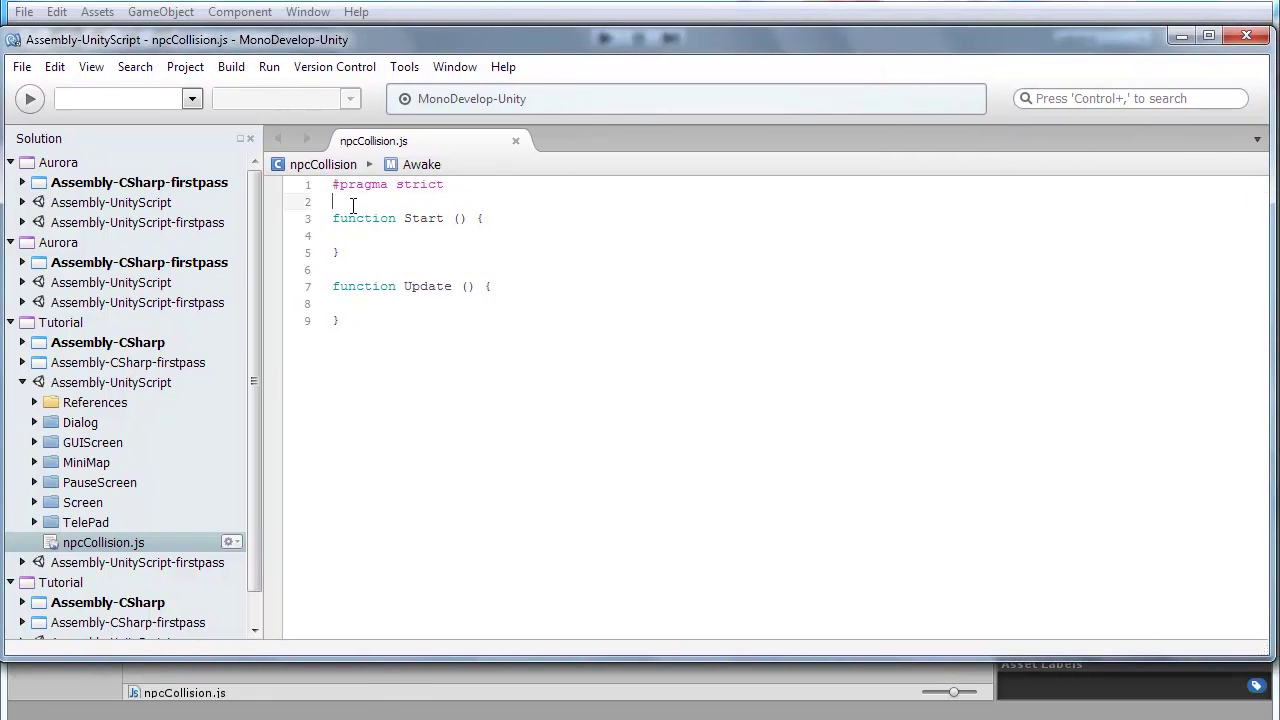
pyautogui.press('Return')
pyautogui.press('Up')
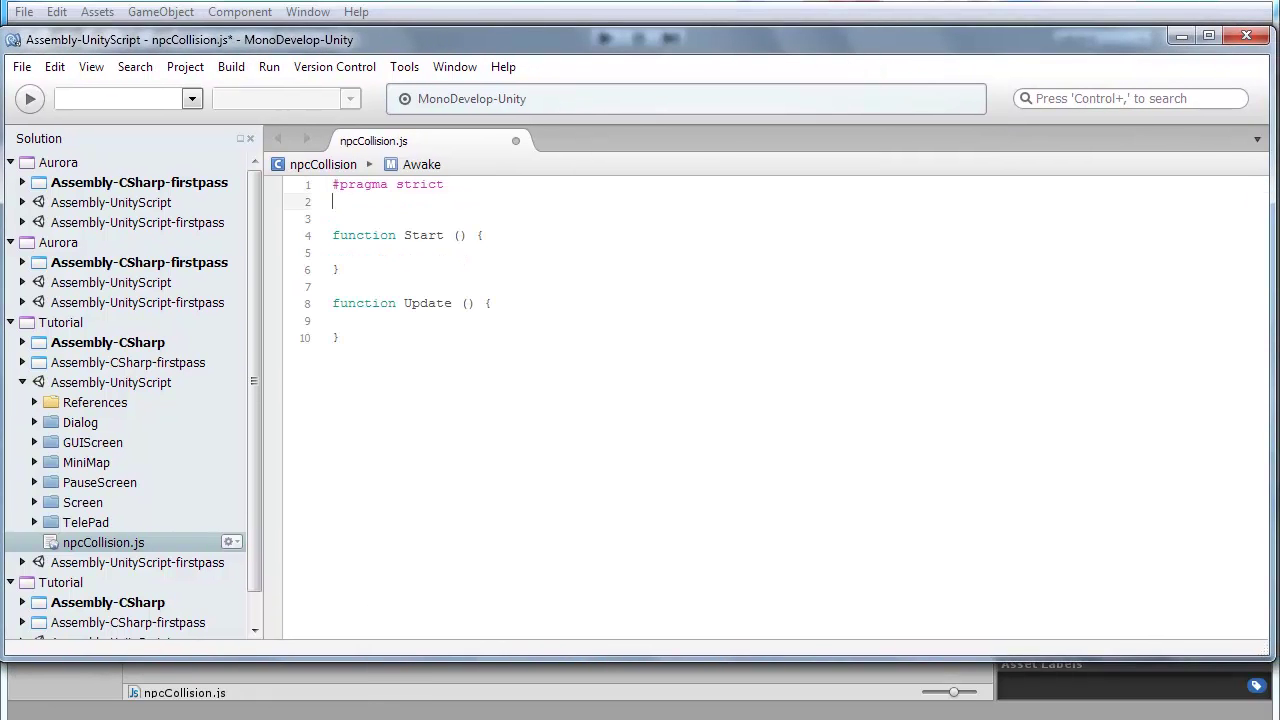
pyautogui.press('Return')
pyautogui.write('var ')
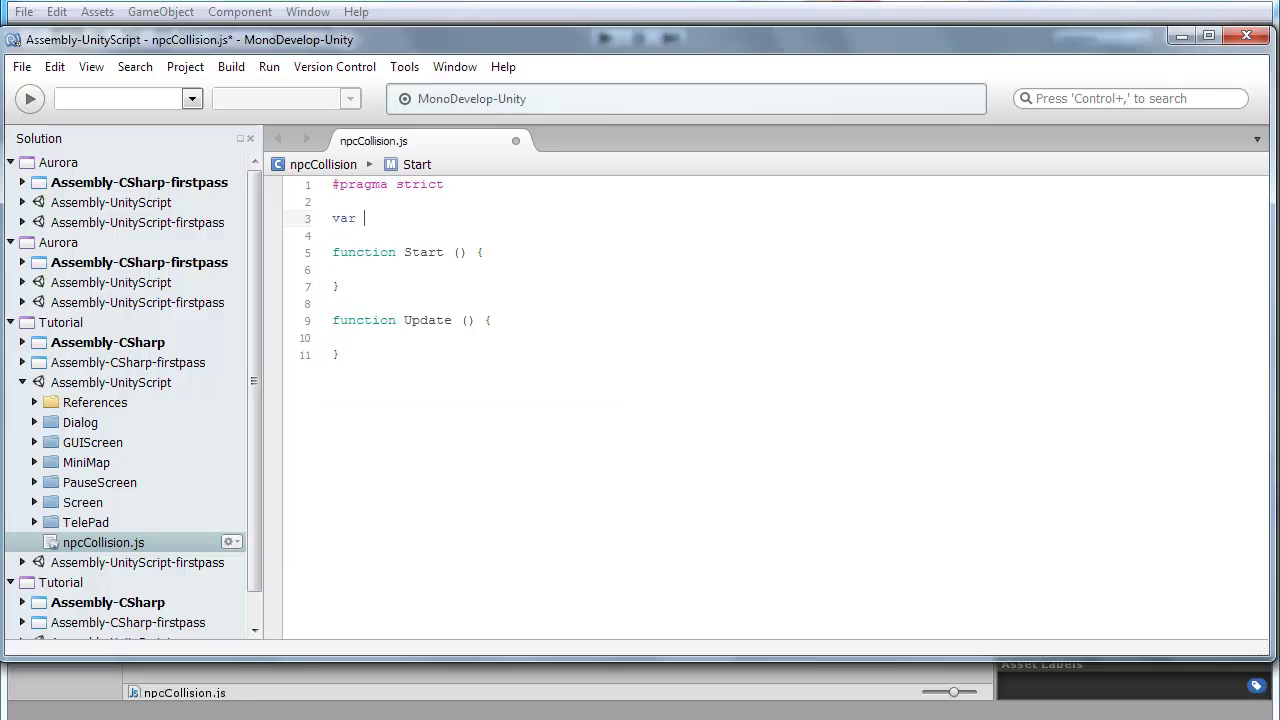
pyautogui.write('cnavas : C')
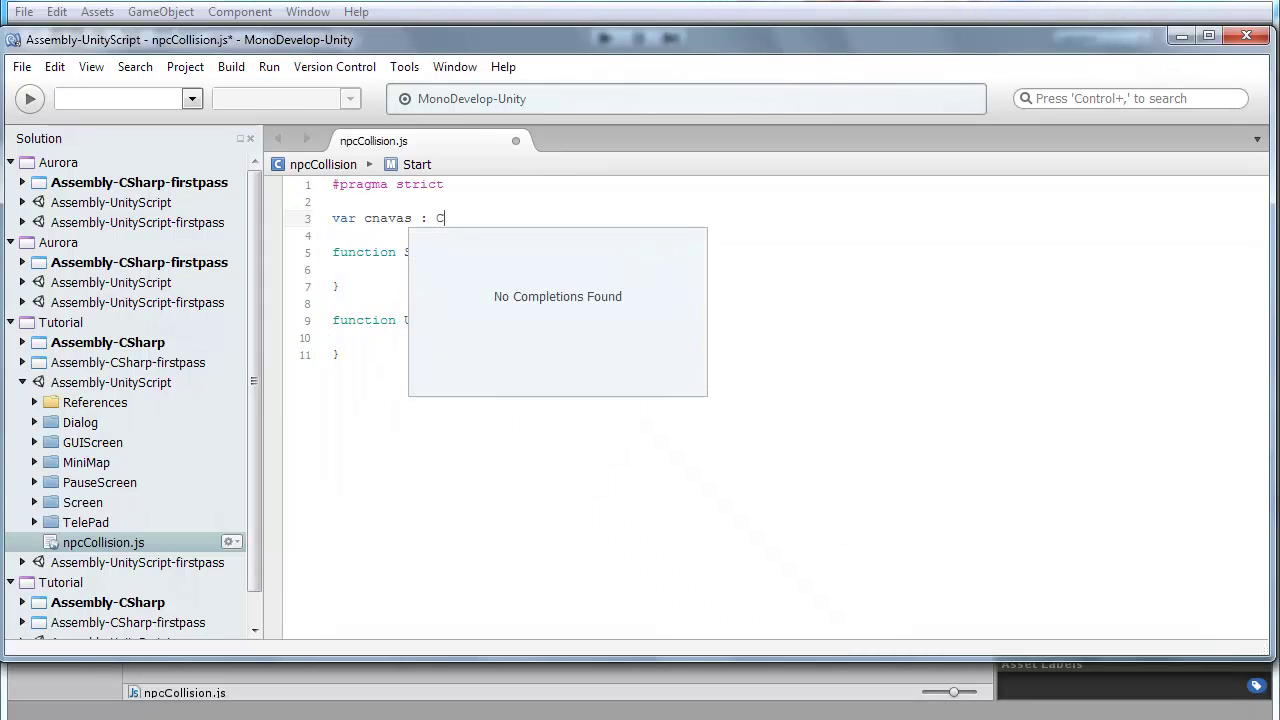
pyautogui.write('anvas;')
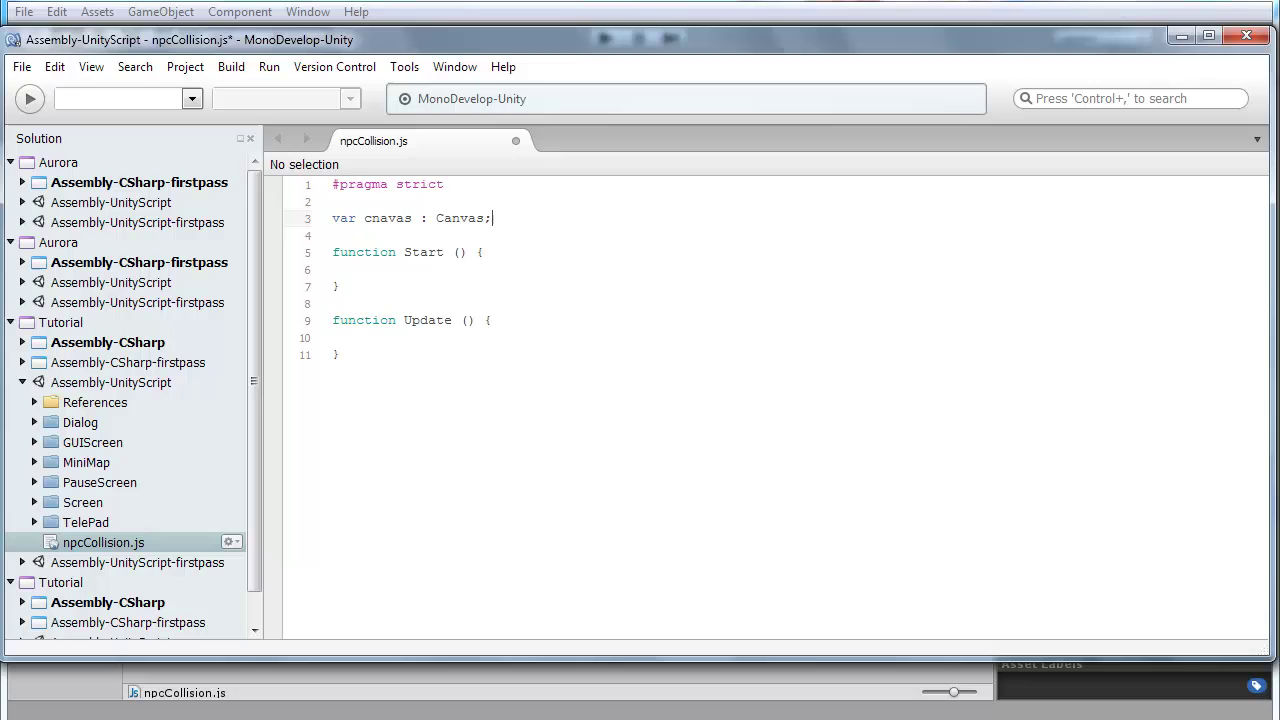
# - Rename the Start function in npcCollision.js to OnTriggerEnter
pyautogui.click(428, 252)
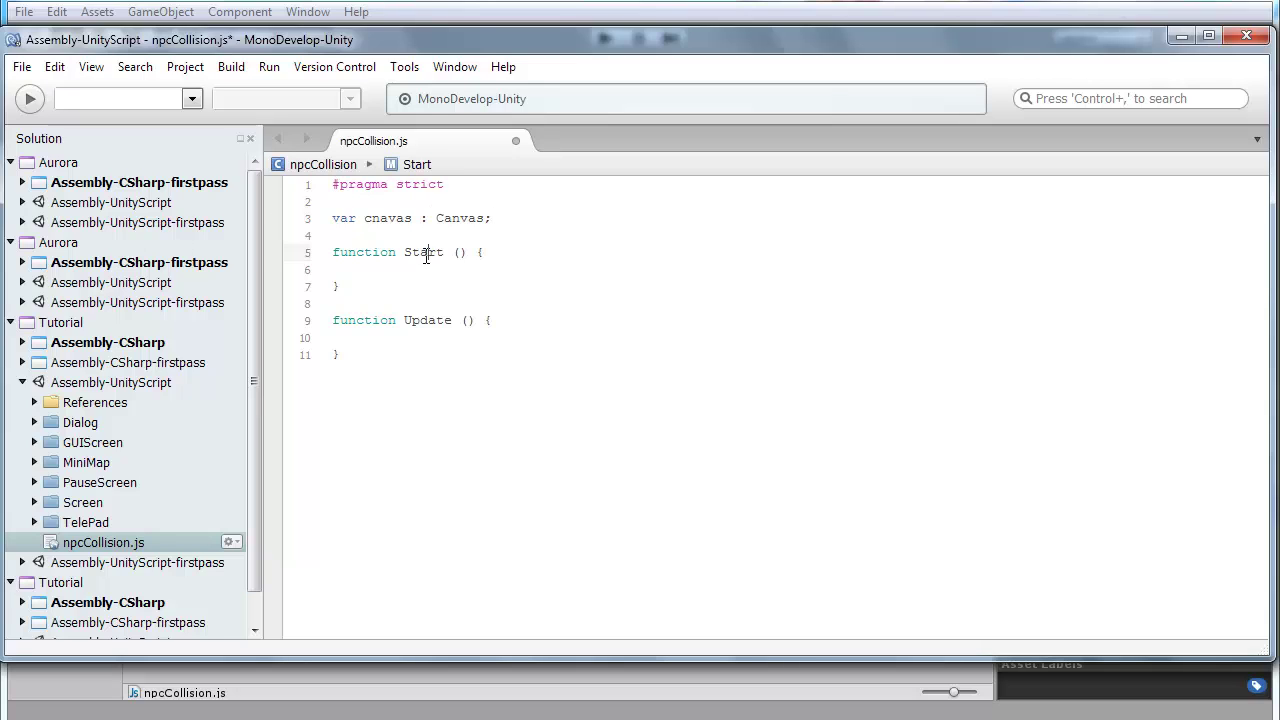
pyautogui.doubleClick(480, 252)
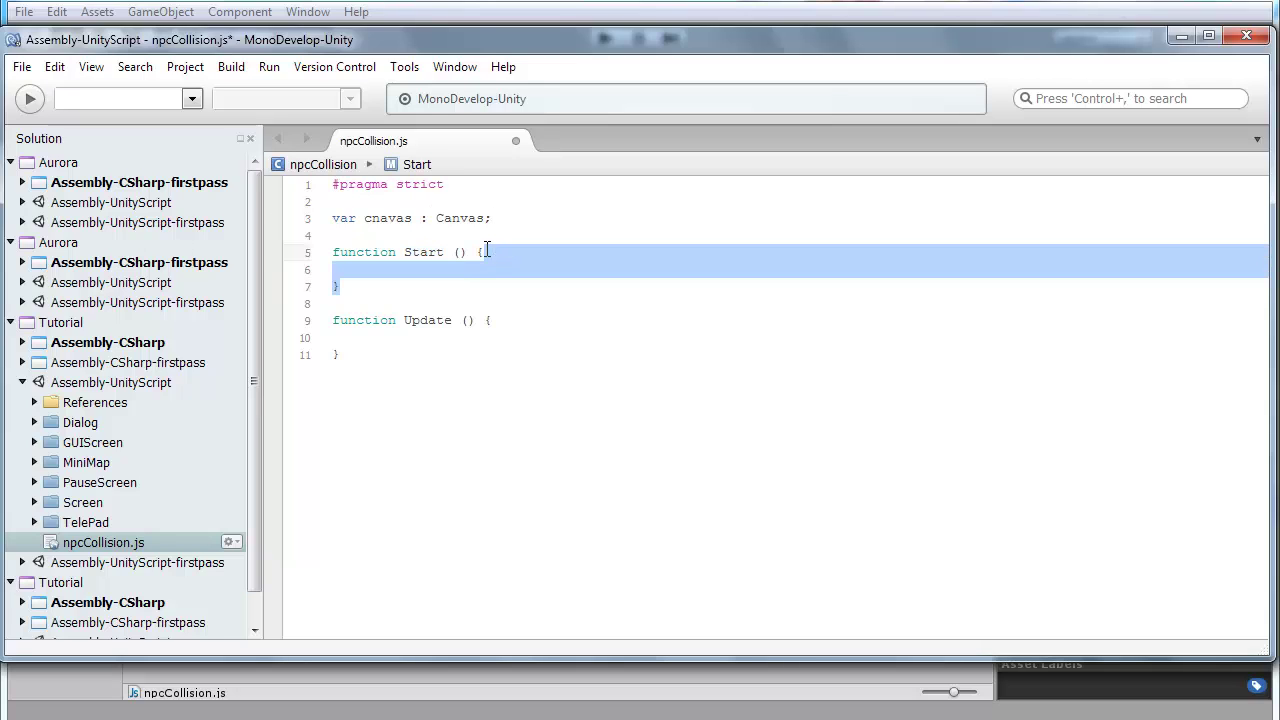
pyautogui.click(435, 252)
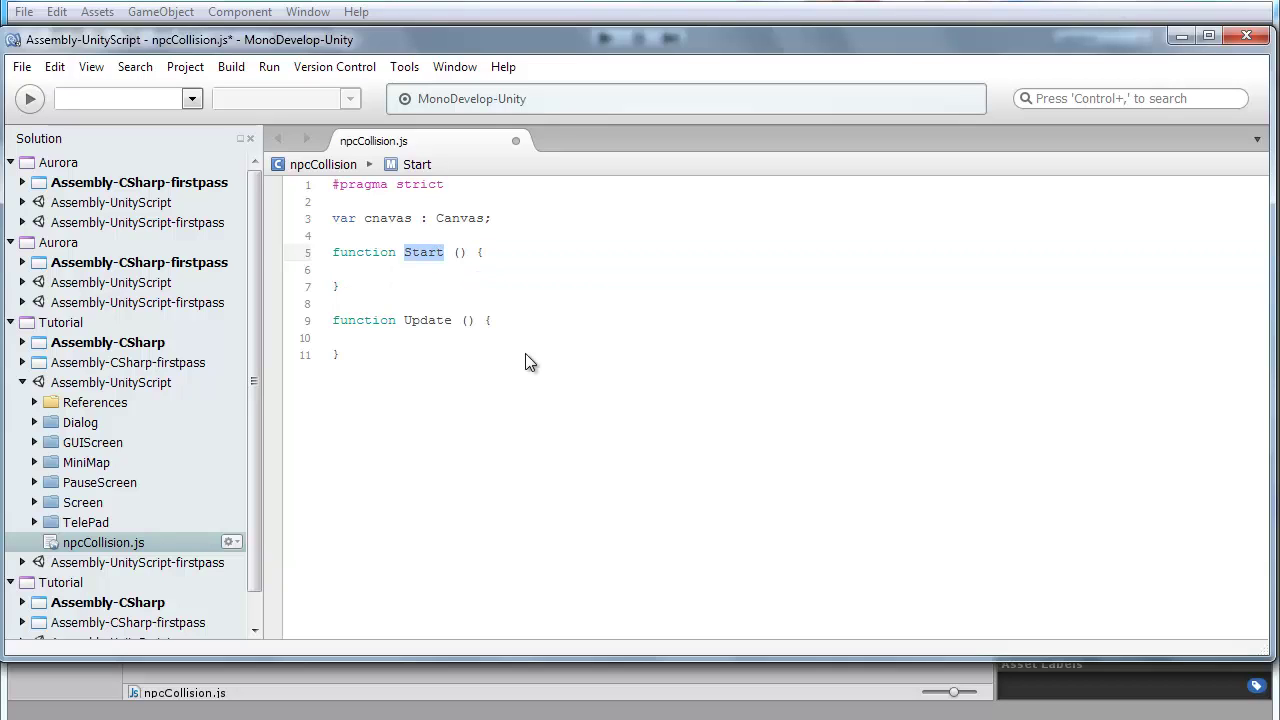
pyautogui.write('OnTrigger')
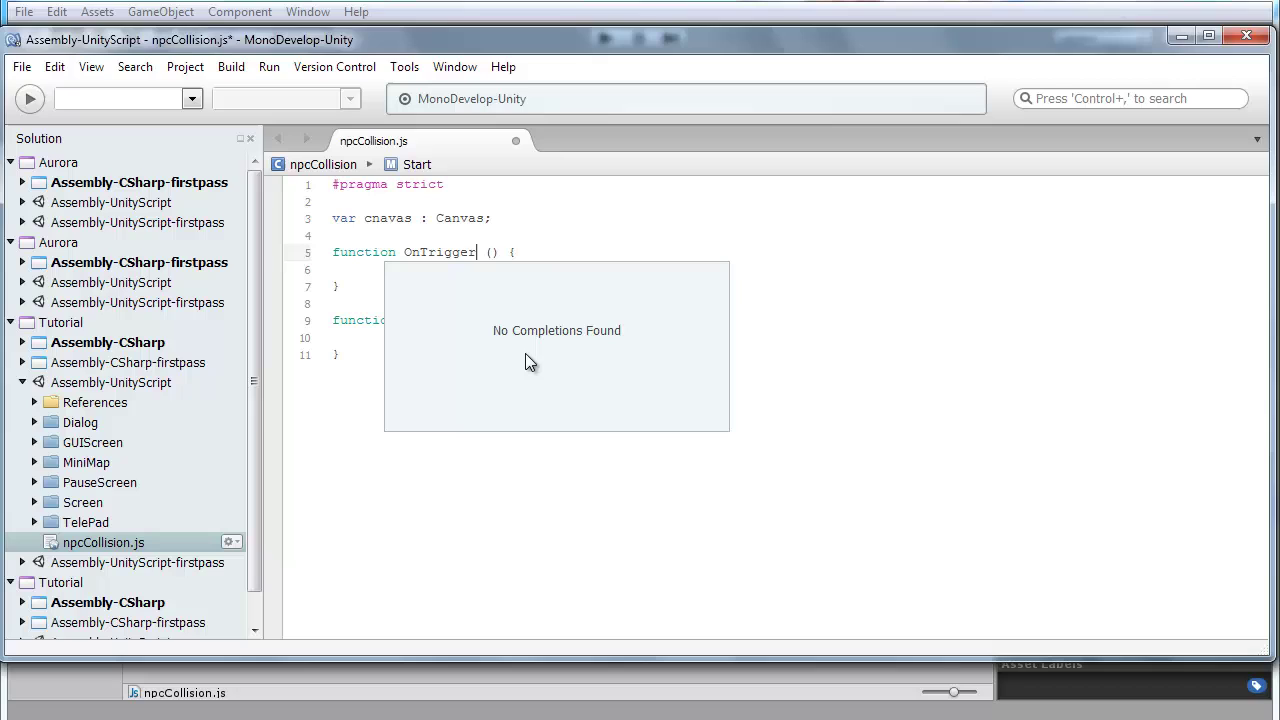
pyautogui.write('WE')
pyautogui.press('BackSpace')
pyautogui.press('BackSpace')
pyautogui.write('Ene')
pyautogui.press('BackSpace')
pyautogui.write('ter')
pyautogui.click(397, 320)
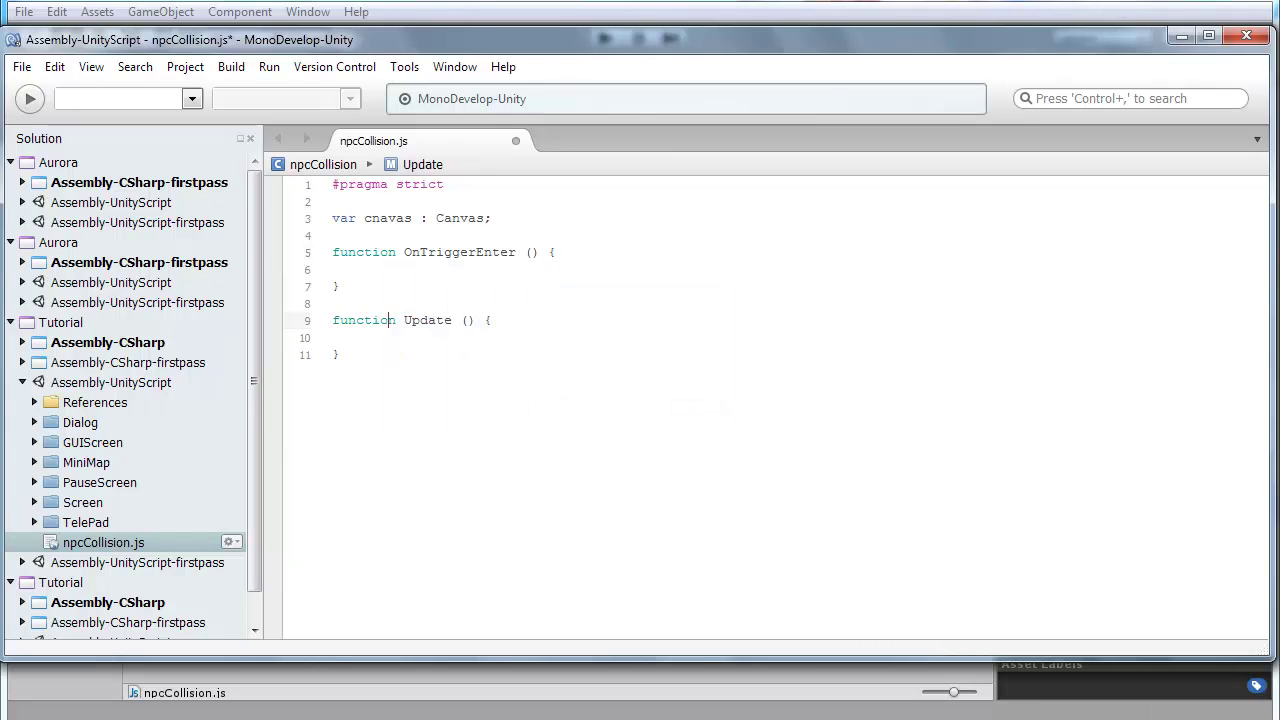
pyautogui.press('Up')
pyautogui.press('Up')
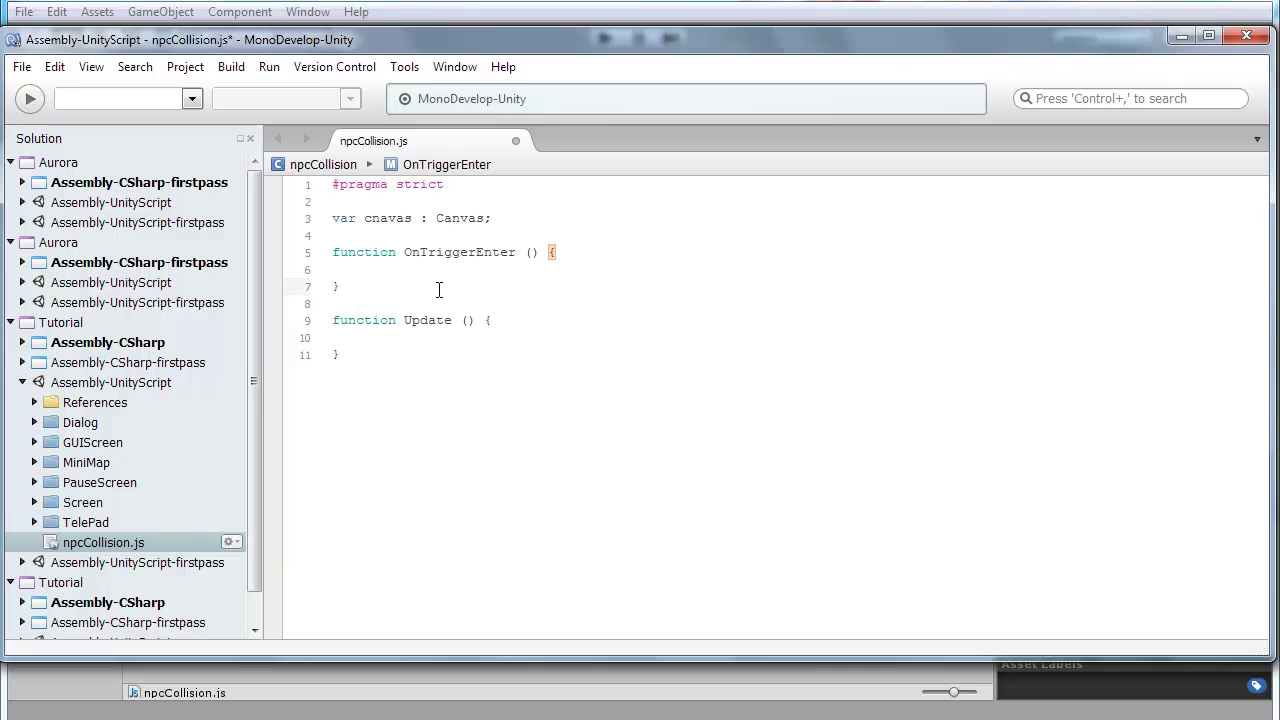
# - Add the parameter "info : Collider" to the OnTriggerEnter function
pyautogui.click(532, 254)
pyautogui.write('info : ')
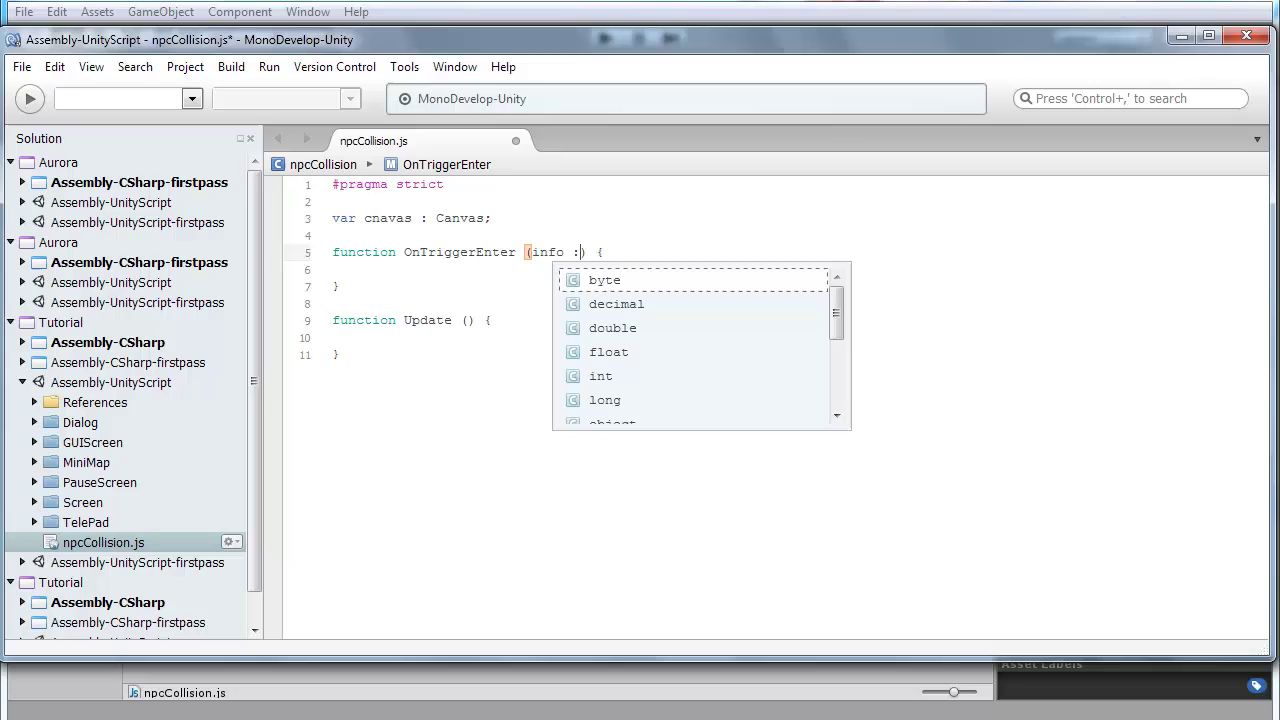
pyautogui.write('Coll')
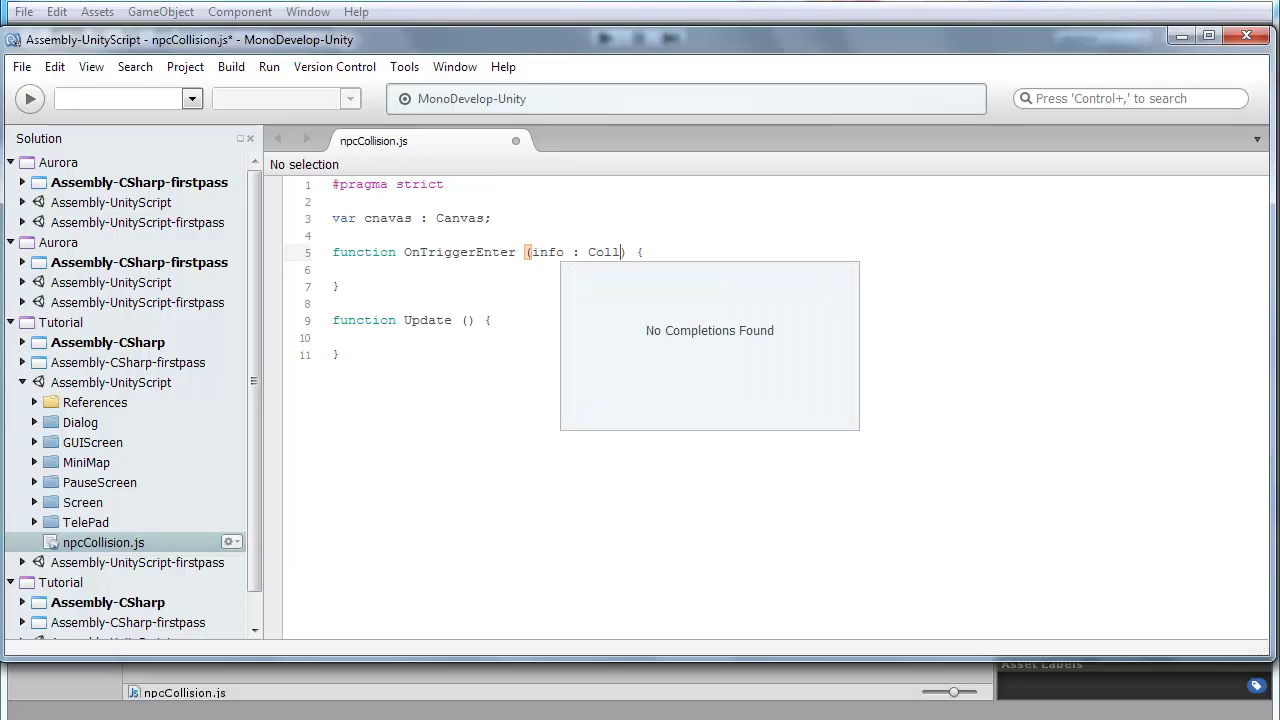
pyautogui.write('ider')
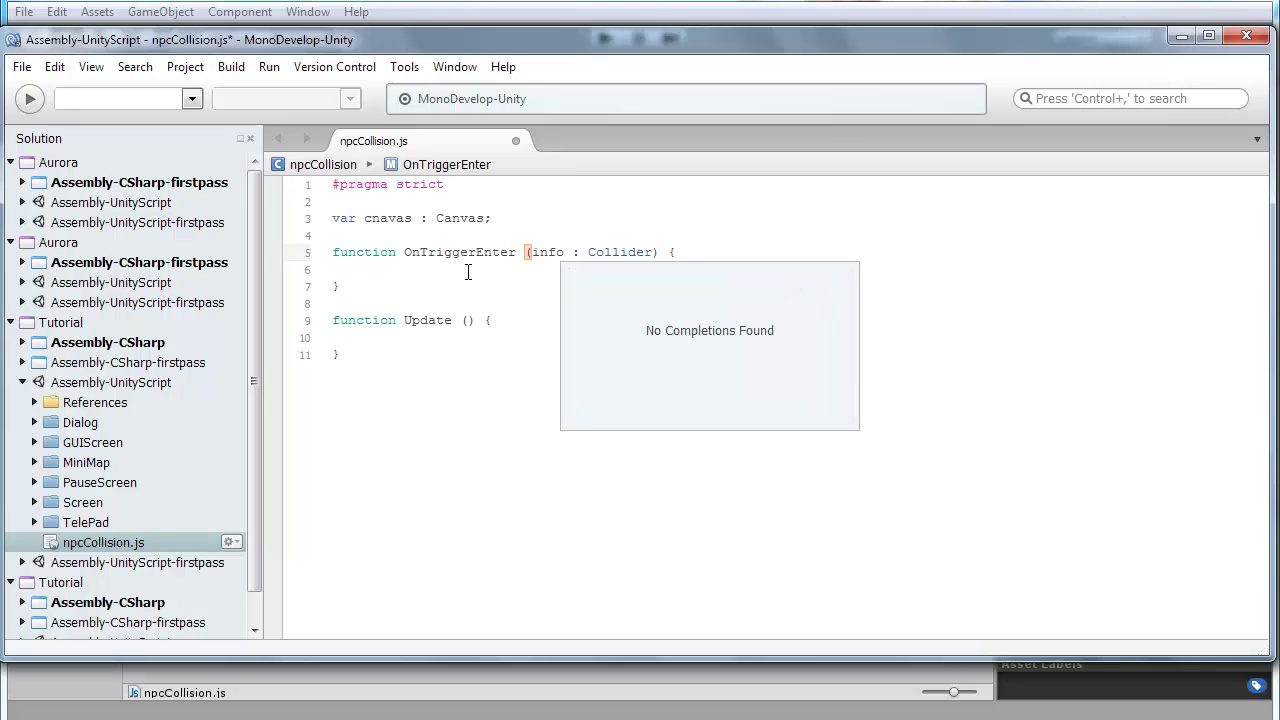
# - Add an if block inside OnTriggerEnter that checks info.tag == "Player"
pyautogui.click(468, 270)
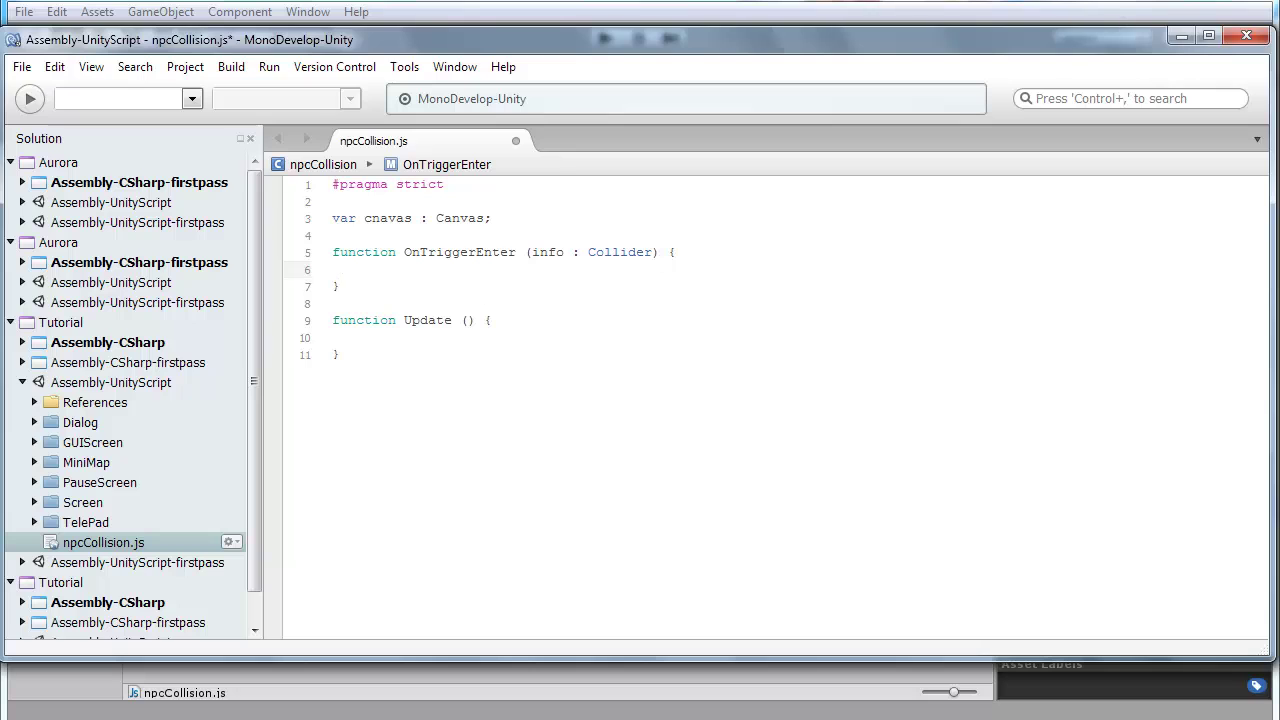
pyautogui.write('if(')
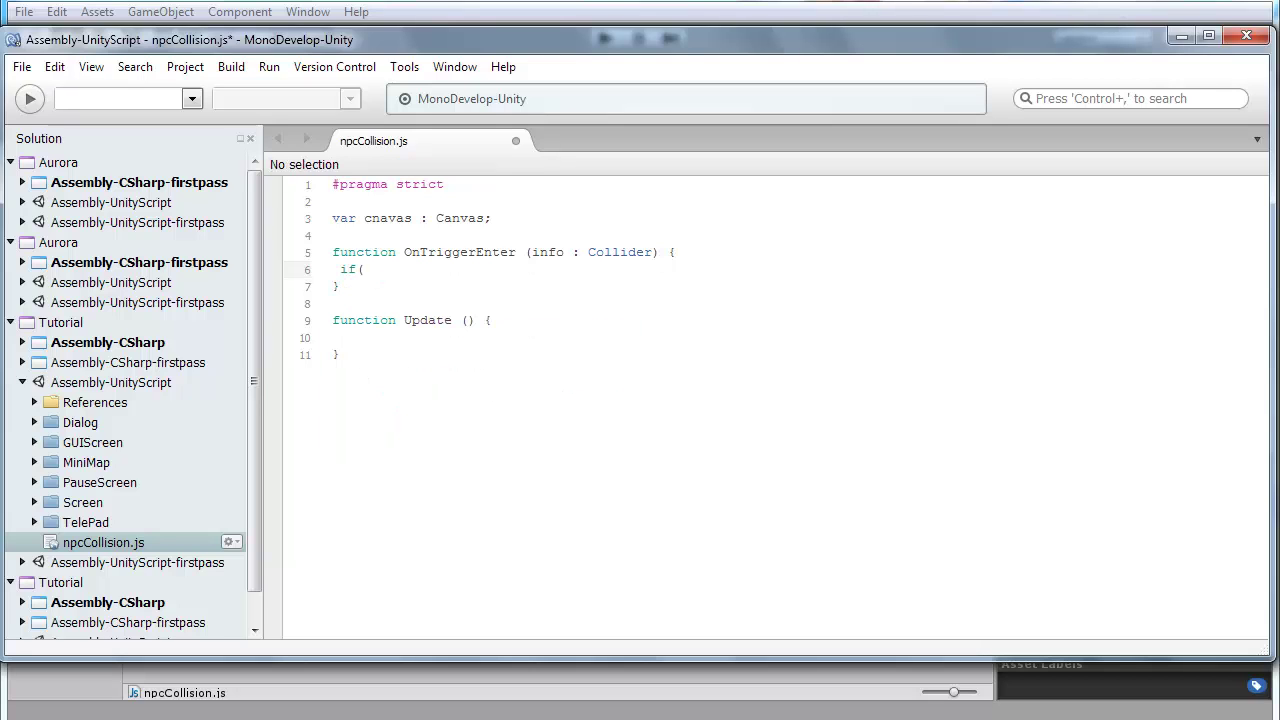
pyautogui.write('info.')
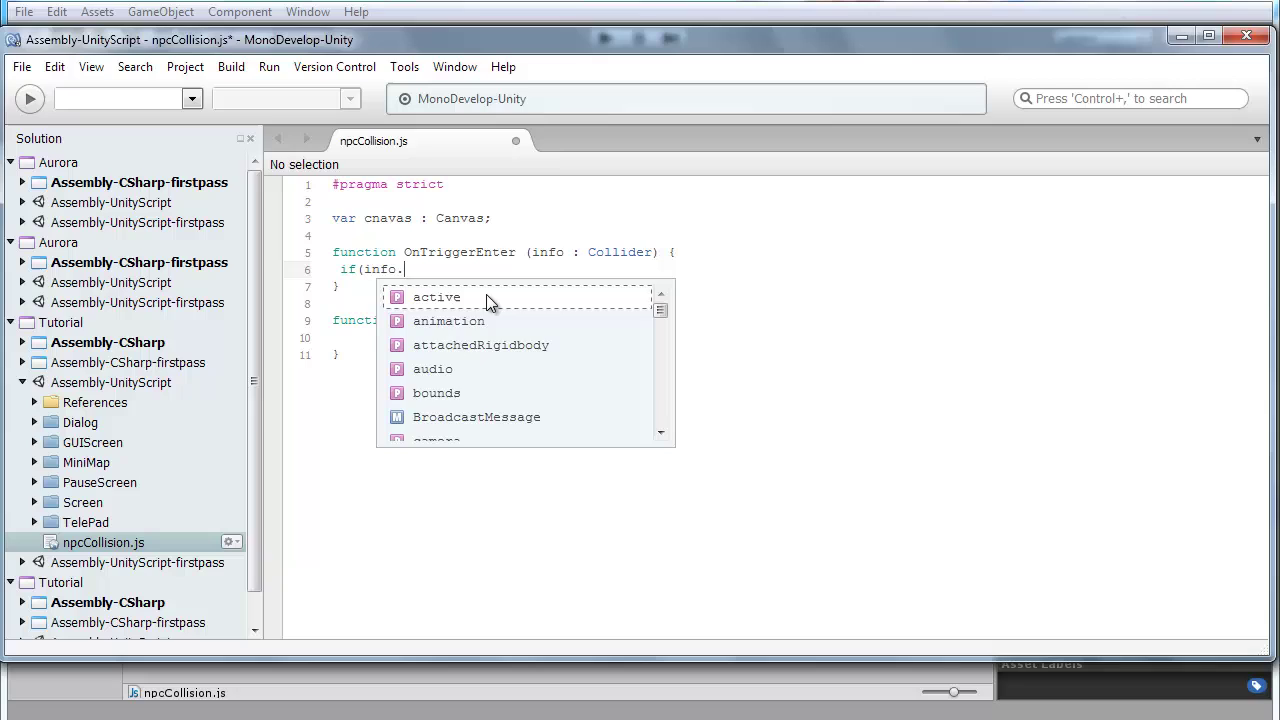
pyautogui.write('tag ==')
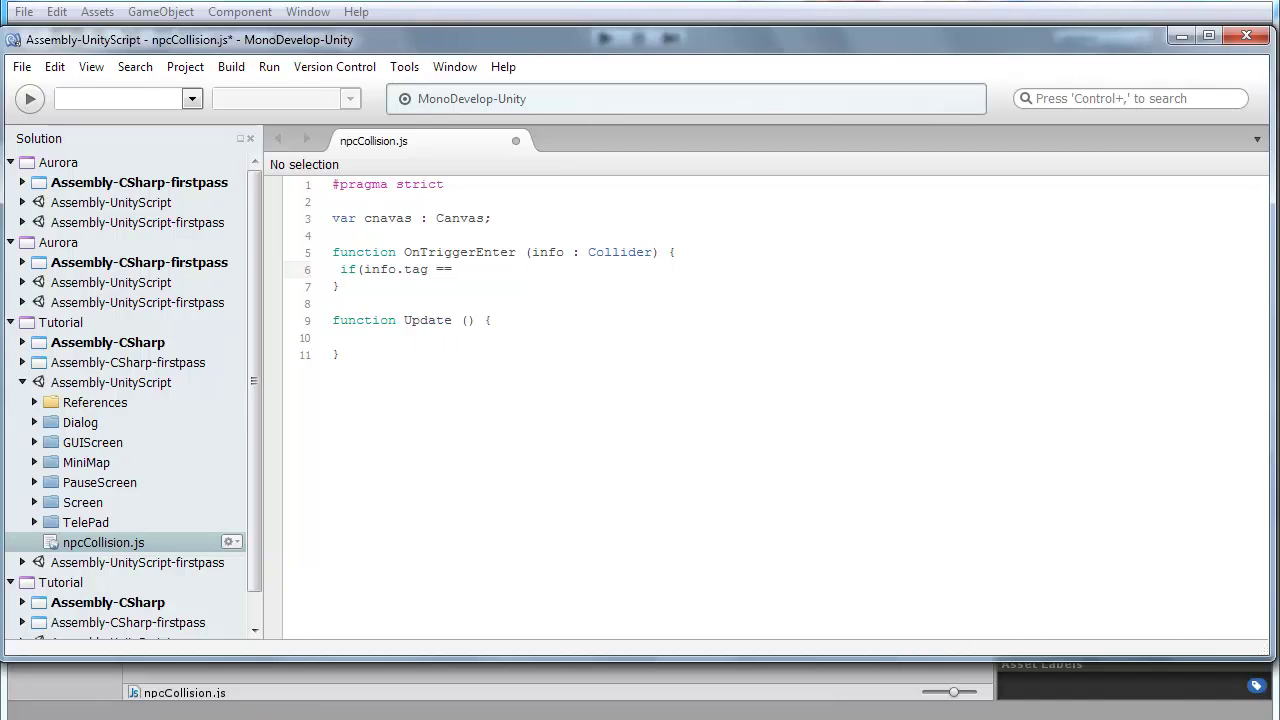
pyautogui.write(' "Player"){')
pyautogui.press('Return')
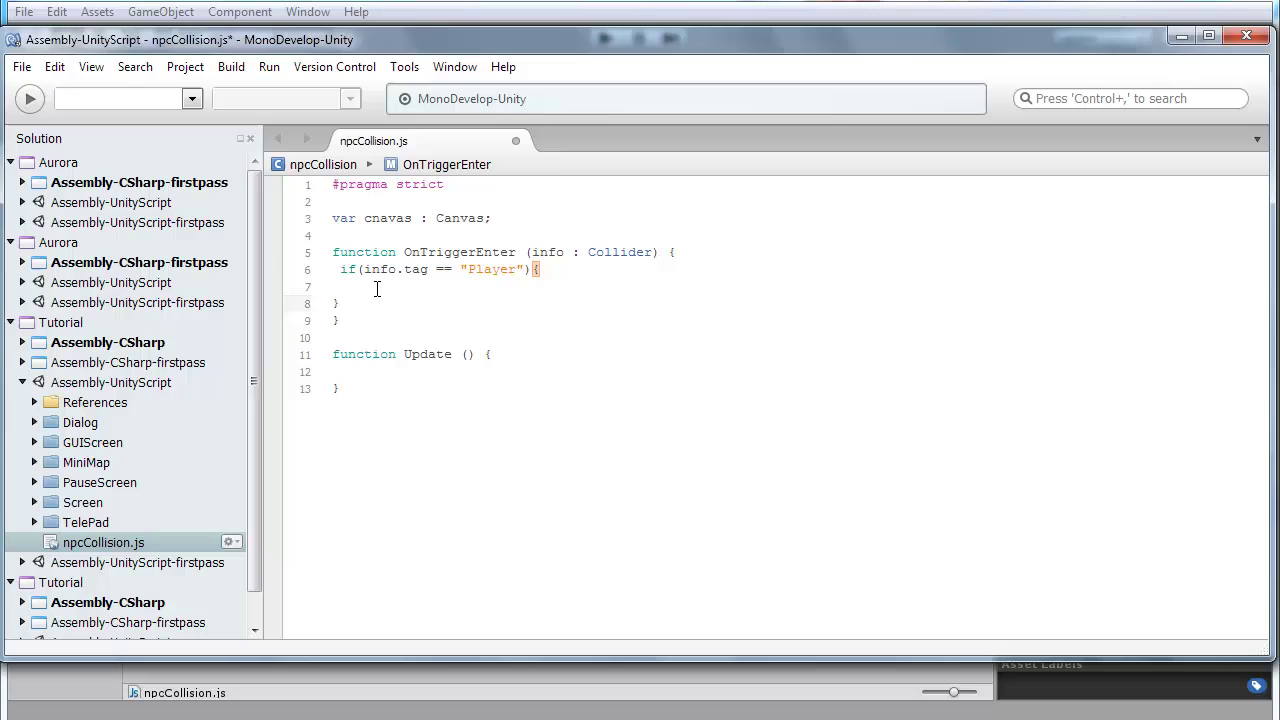
# - Write the indented statement "canvas.enabled = true;" inside the if block of OnTriggerEnter
pyautogui.press('Up')
pyautogui.write('canvas')
pyautogui.press('Return')
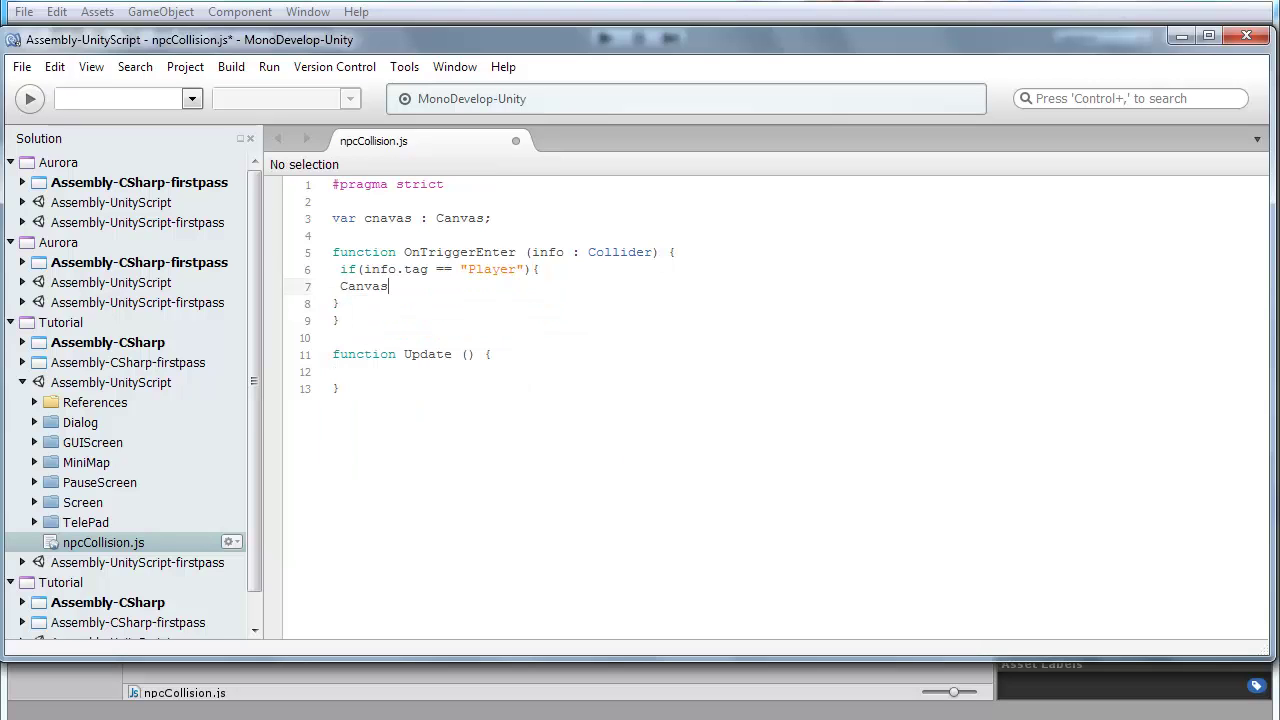
pyautogui.press('Tab')
pyautogui.press('Delete')
pyautogui.write('c')
pyautogui.press('Right')
pyautogui.press('Right')
pyautogui.press('Right')
pyautogui.press('Right')
pyautogui.press('Right')
pyautogui.write('true;')
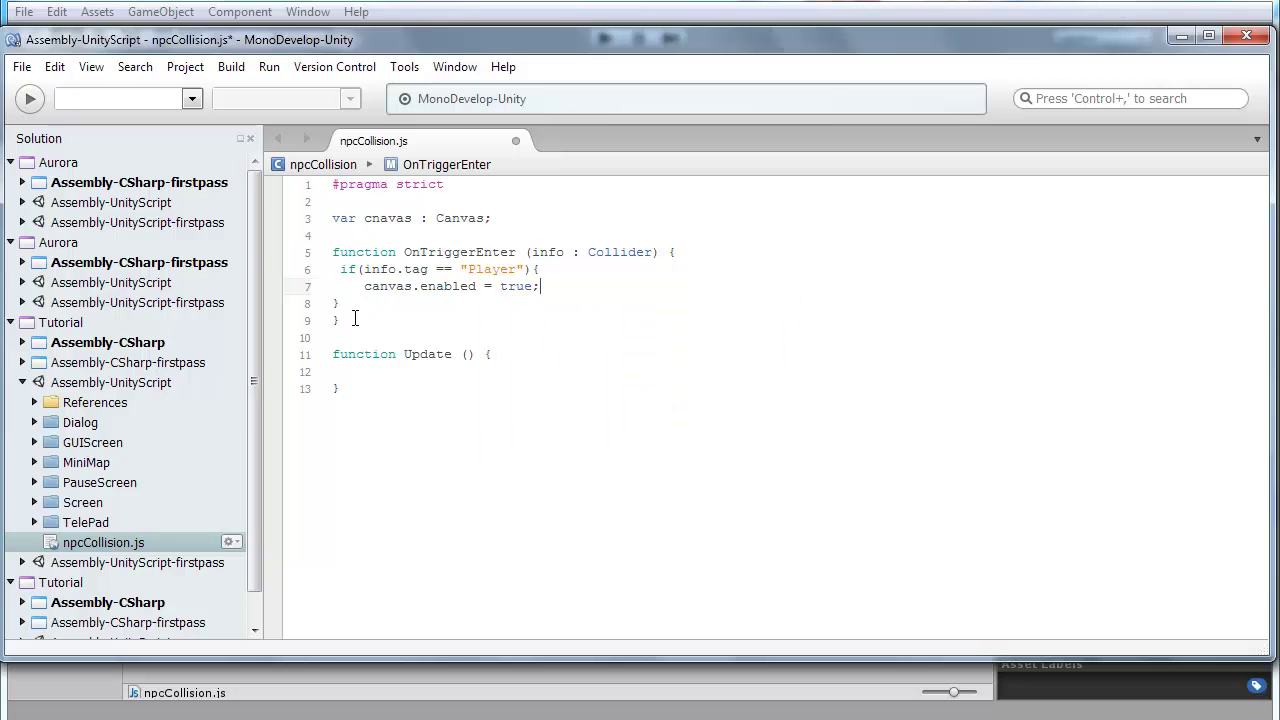
# - Replace the empty Update function with a copy of the whole OnTriggerEnter function
pyautogui.moveTo(355, 319); pyautogui.dragTo(313, 251)
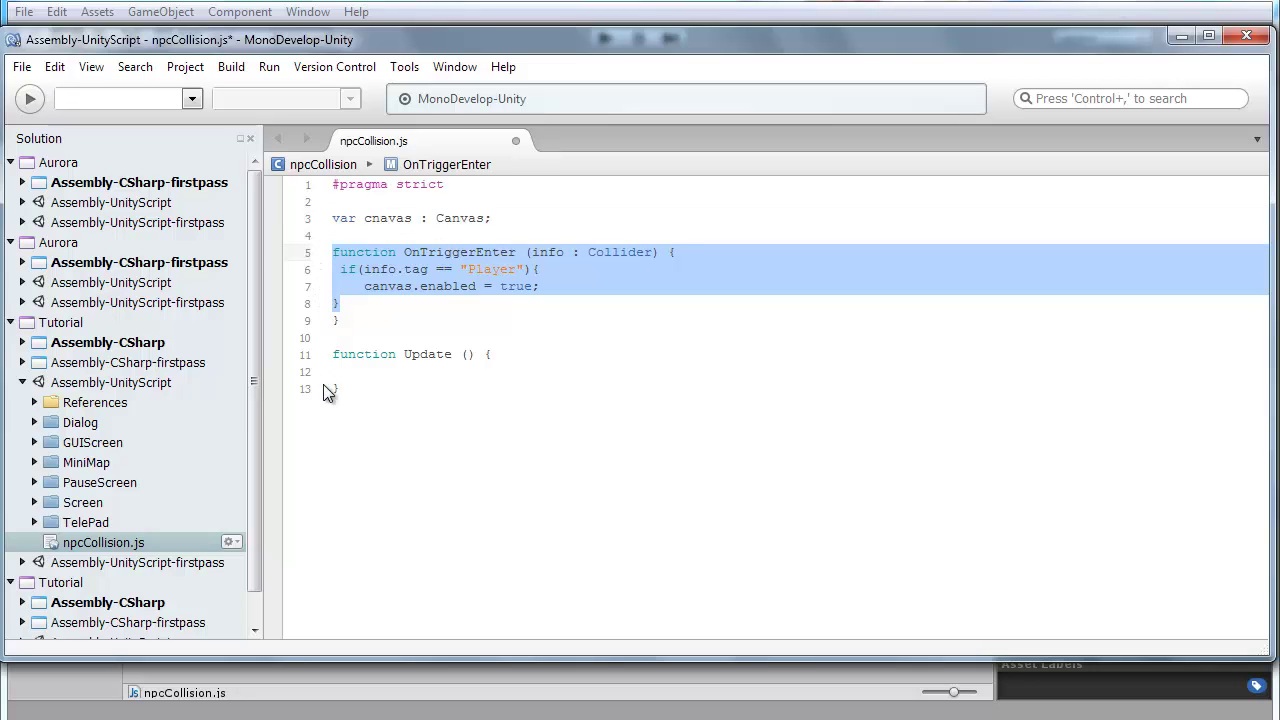
pyautogui.moveTo(323, 389); pyautogui.dragTo(312, 254)
pyautogui.hotkey('ctrl', 'c')
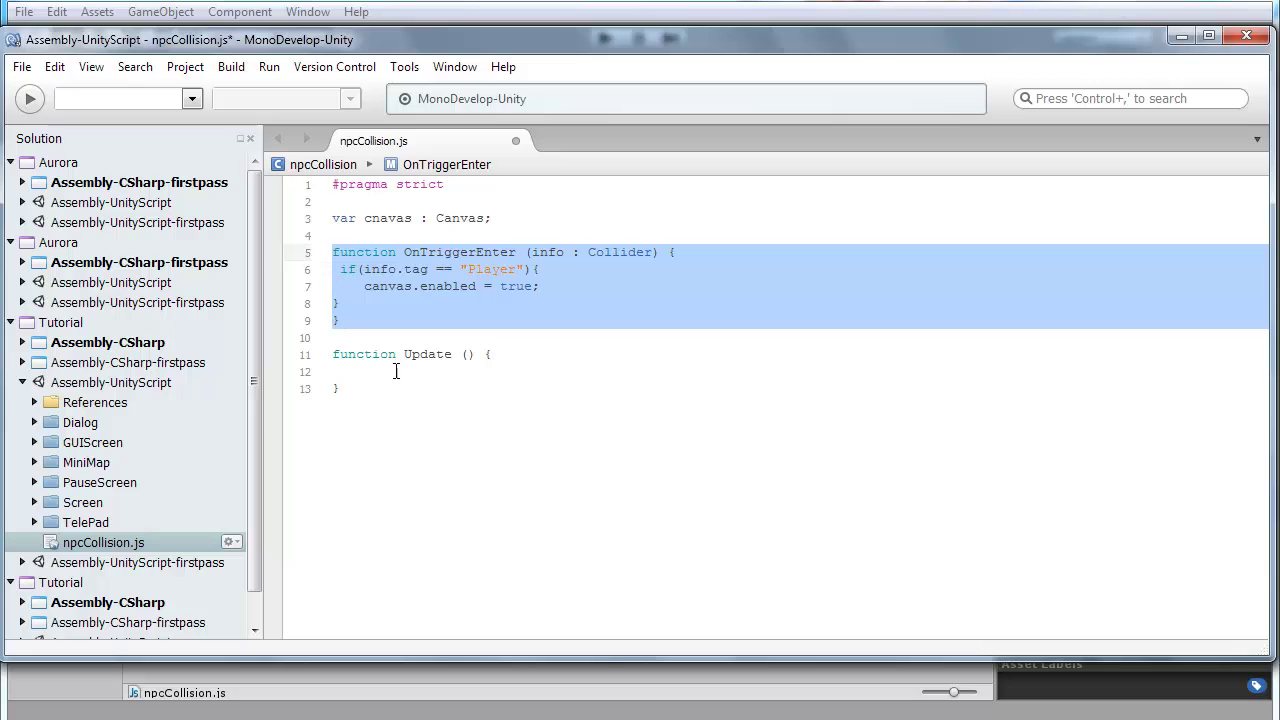
pyautogui.moveTo(379, 382); pyautogui.dragTo(332, 355)
pyautogui.hotkey('ctrl', 'v')
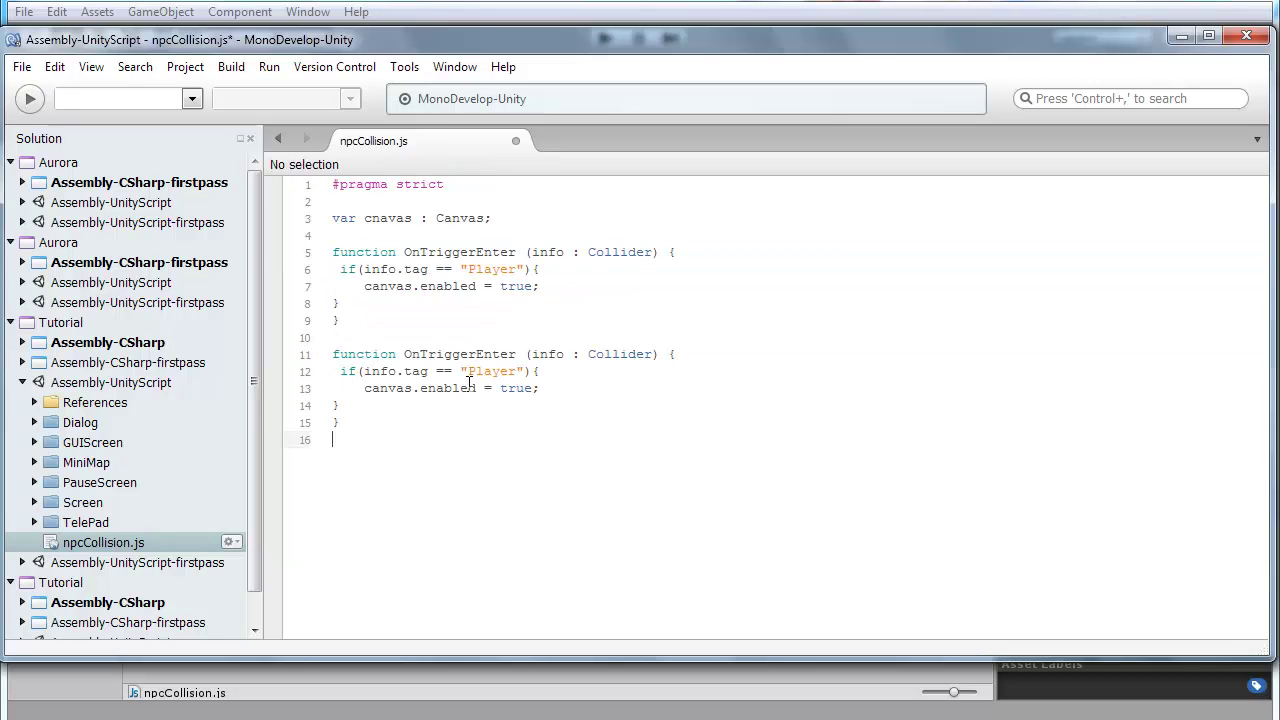
# - Indent the closing brace of the if block in both OnTriggerEnter functions
pyautogui.click(331, 406)
pyautogui.press('Tab')
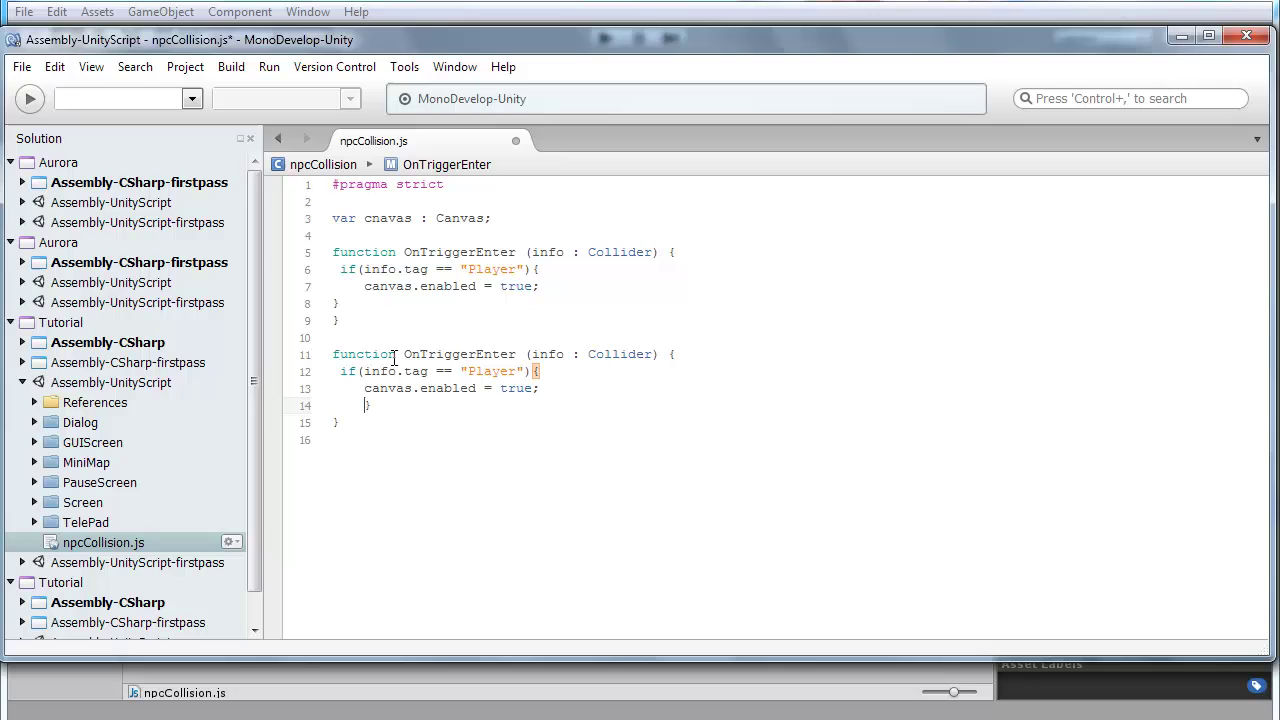
pyautogui.click(334, 303)
pyautogui.press('Tab')
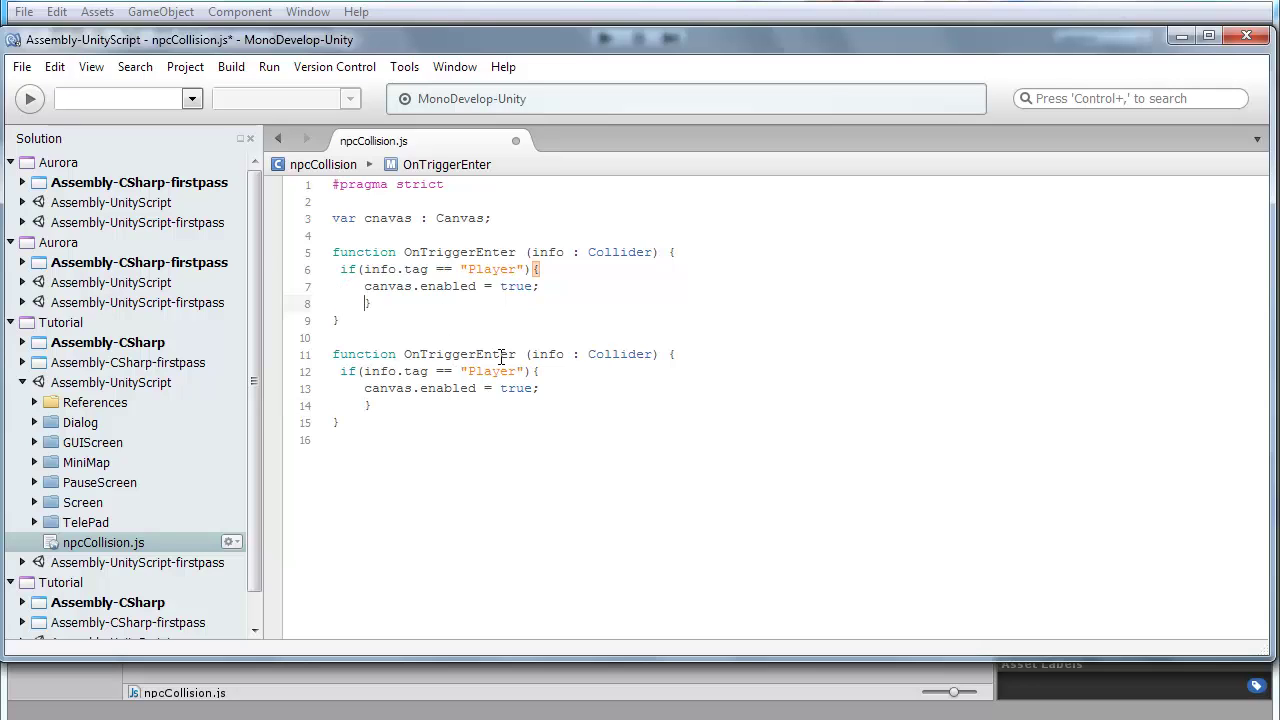
# - Rename the second OnTriggerEnter function to OnTriggerExit and set its canvas.enabled value to false
pyautogui.moveTo(516, 355); pyautogui.dragTo(480, 355)
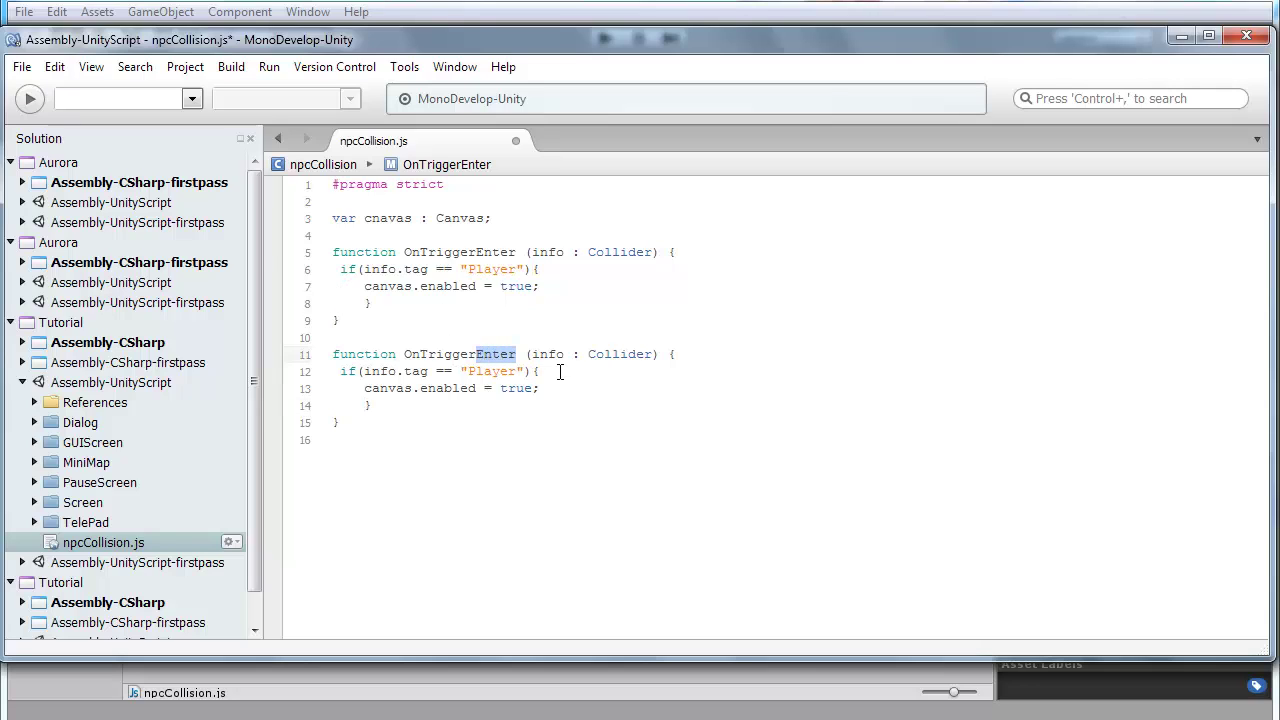
pyautogui.write('Exit')
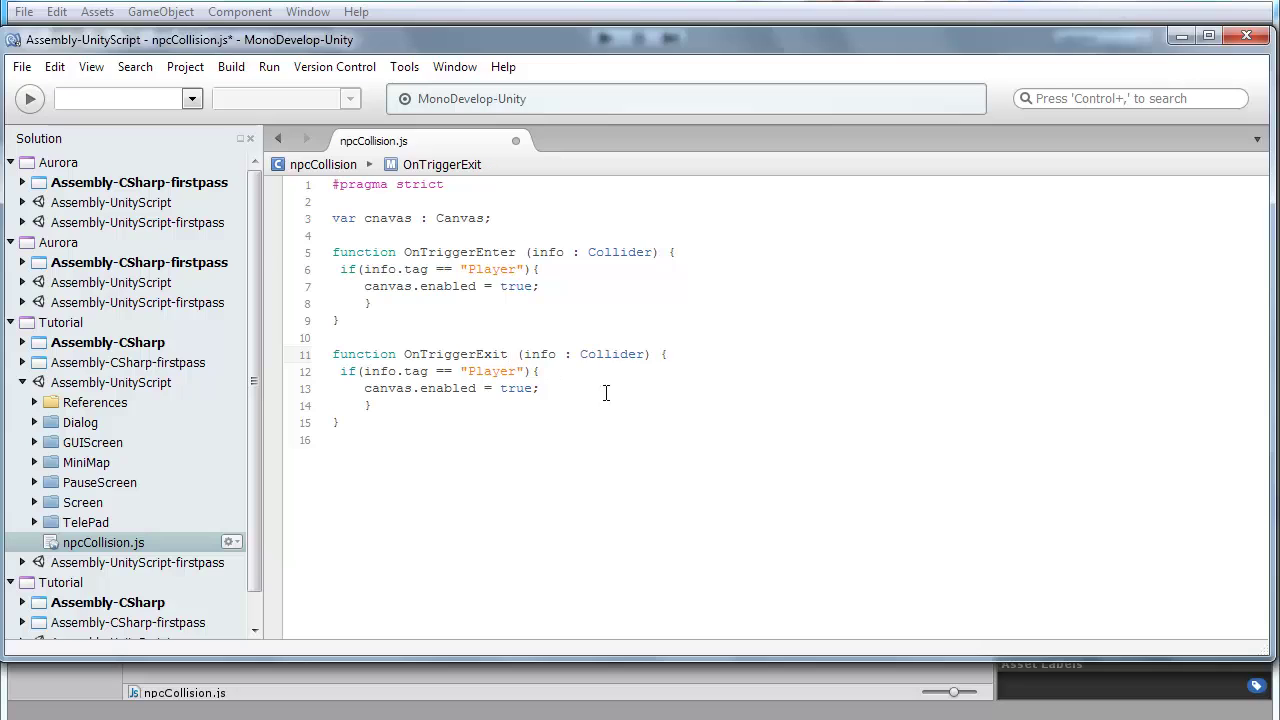
pyautogui.doubleClick(516, 388)
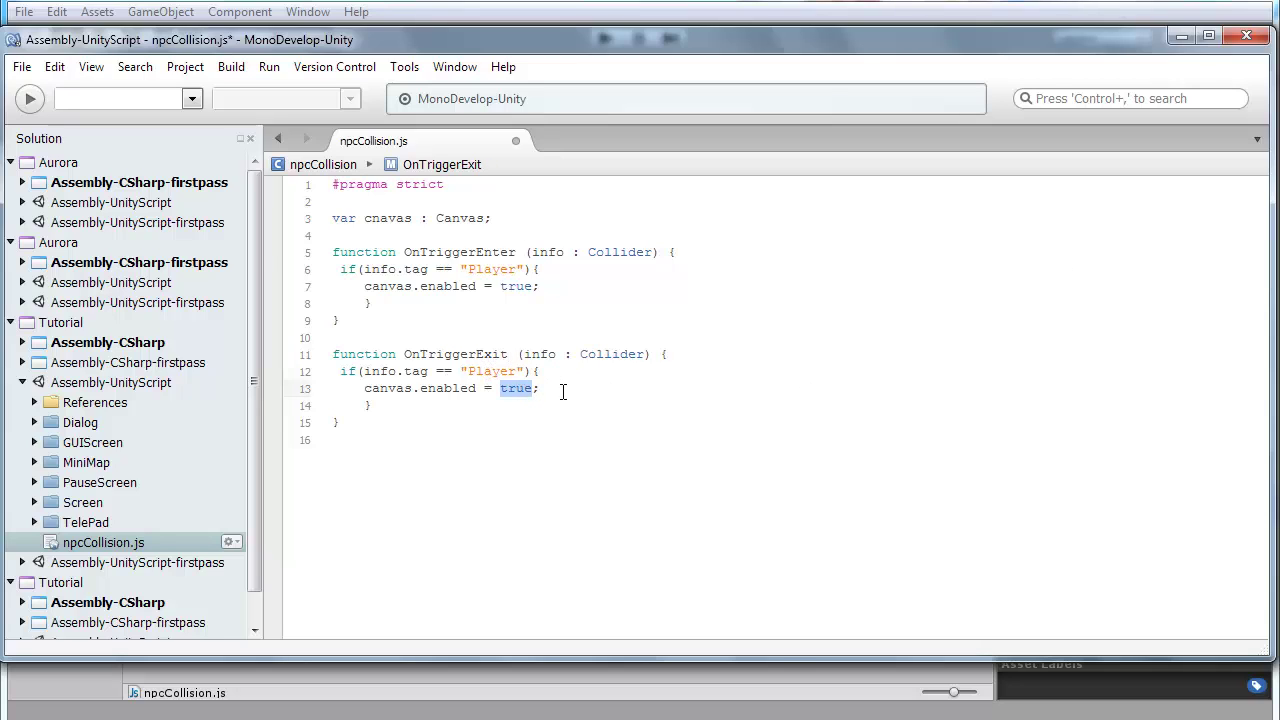
pyautogui.write('fals')
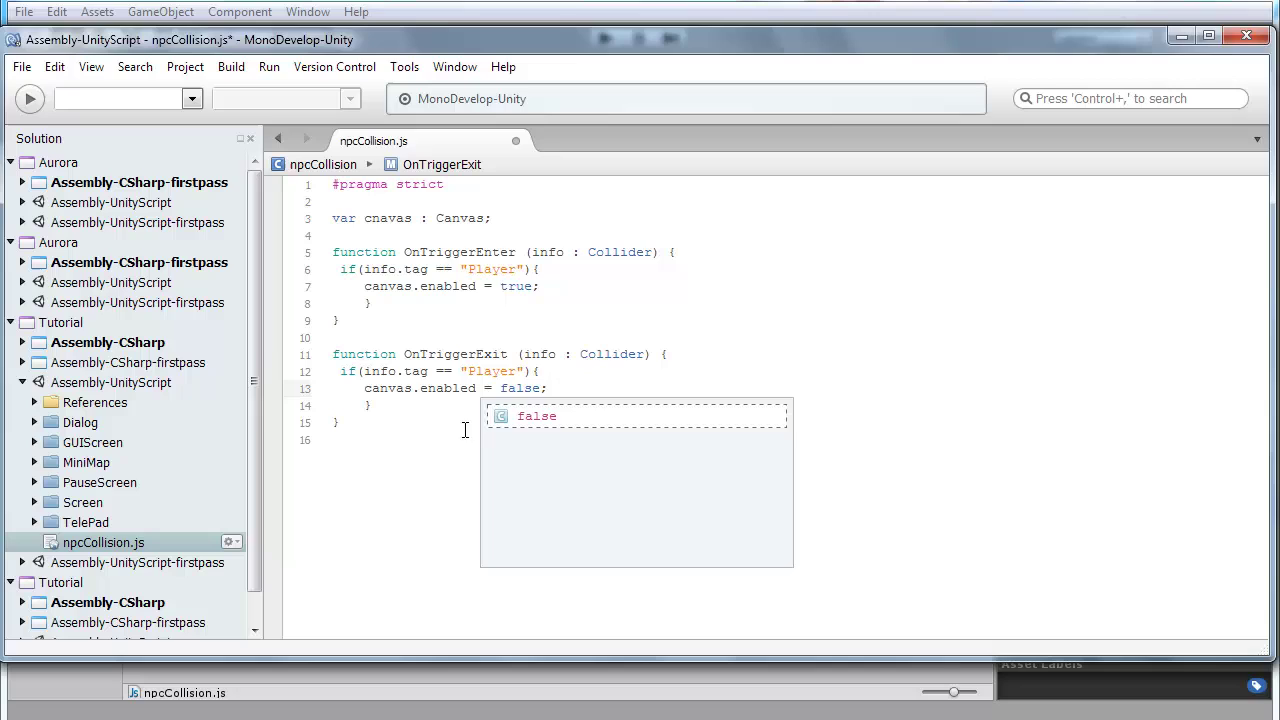
pyautogui.press('Escape')
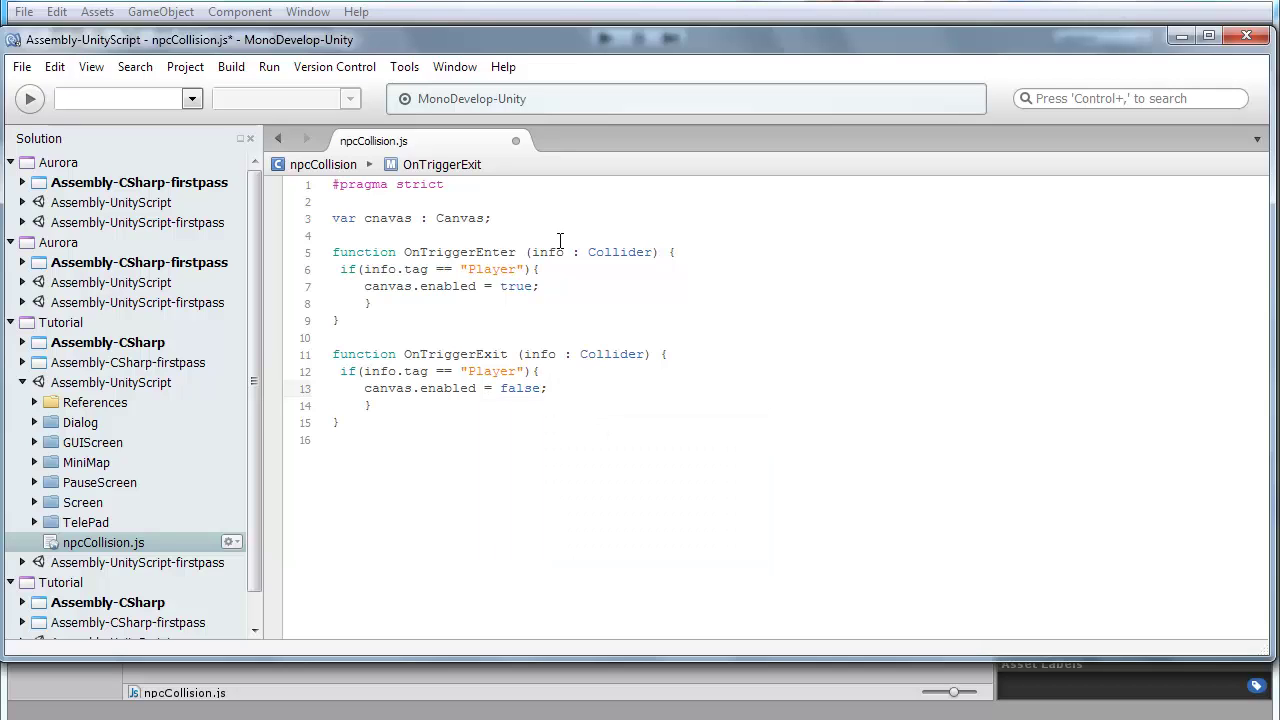
# - Paste another copy of OnTriggerEnter below the variable declaration and delete the if block from its body
pyautogui.click(509, 242)
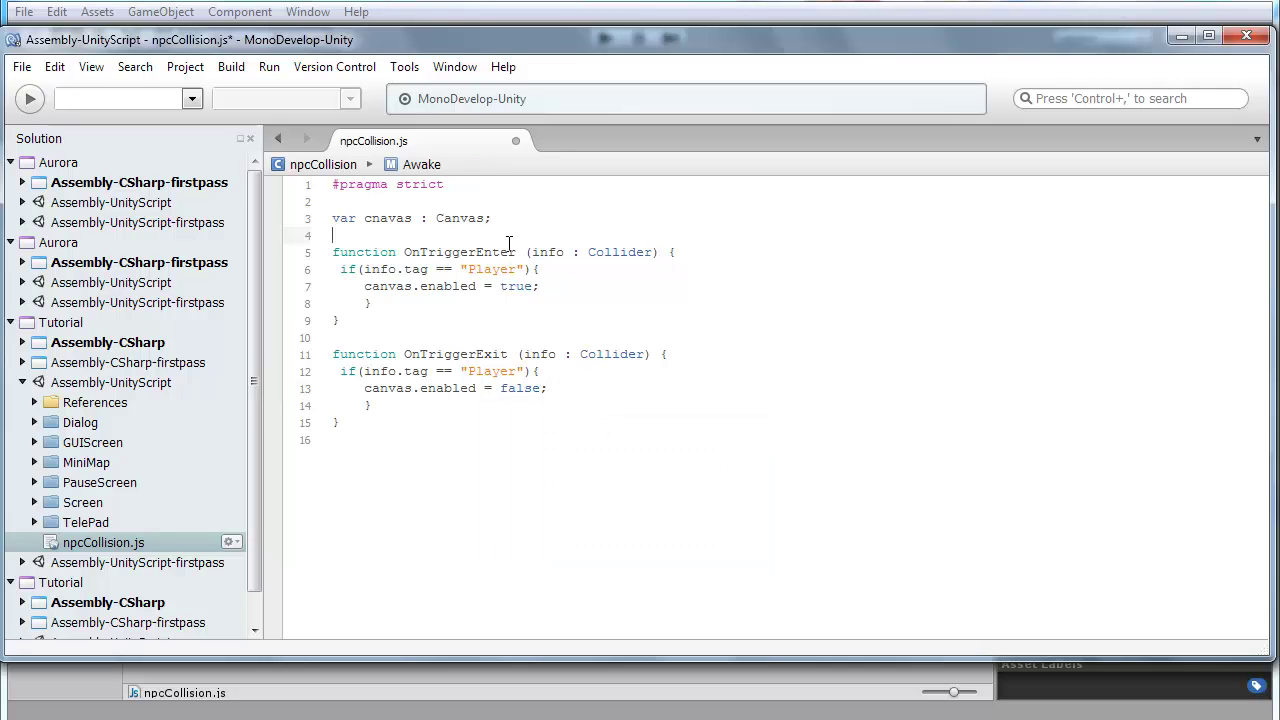
pyautogui.press('Return')
pyautogui.press('Return')
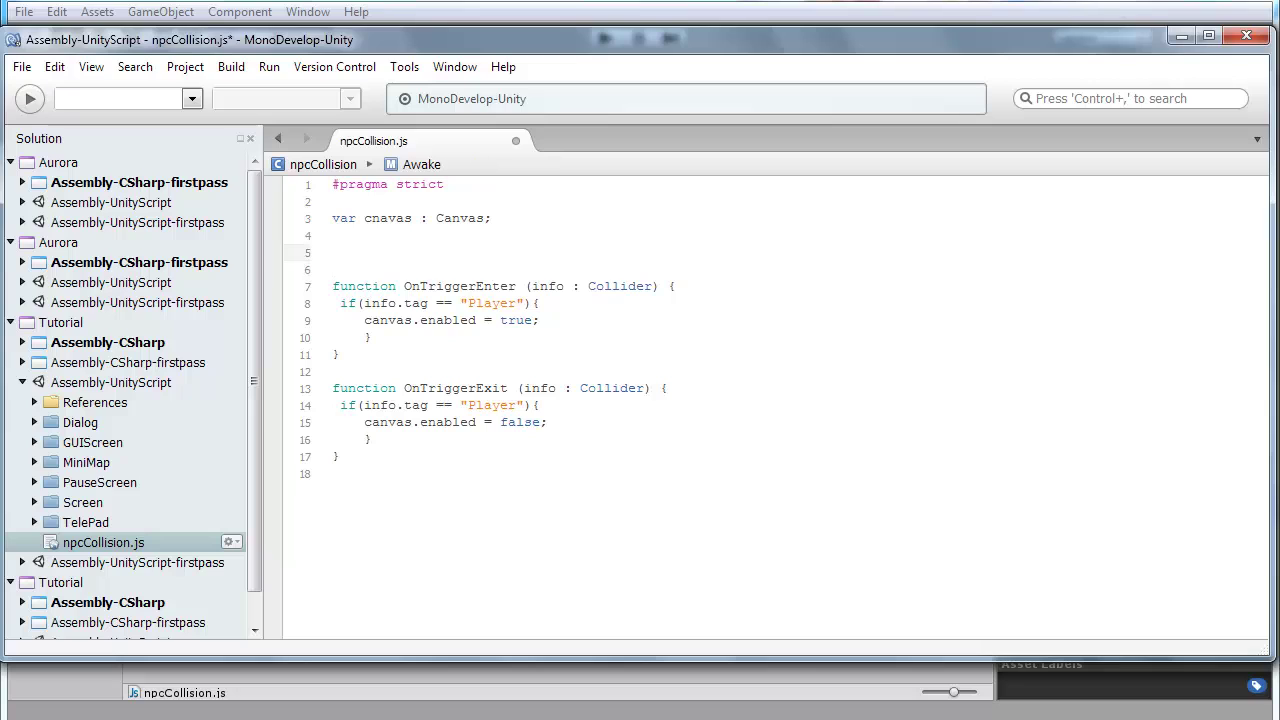
pyautogui.hotkey('ctrl', 'v')
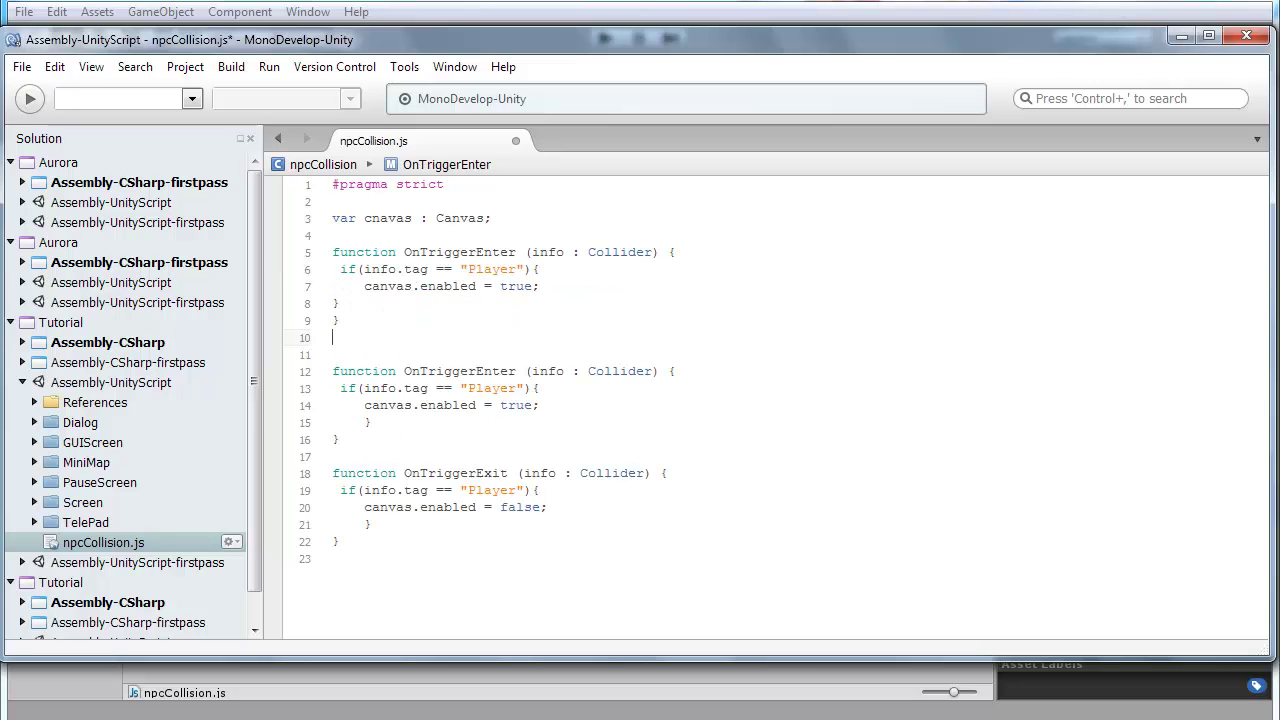
pyautogui.moveTo(340, 303); pyautogui.dragTo(326, 277)
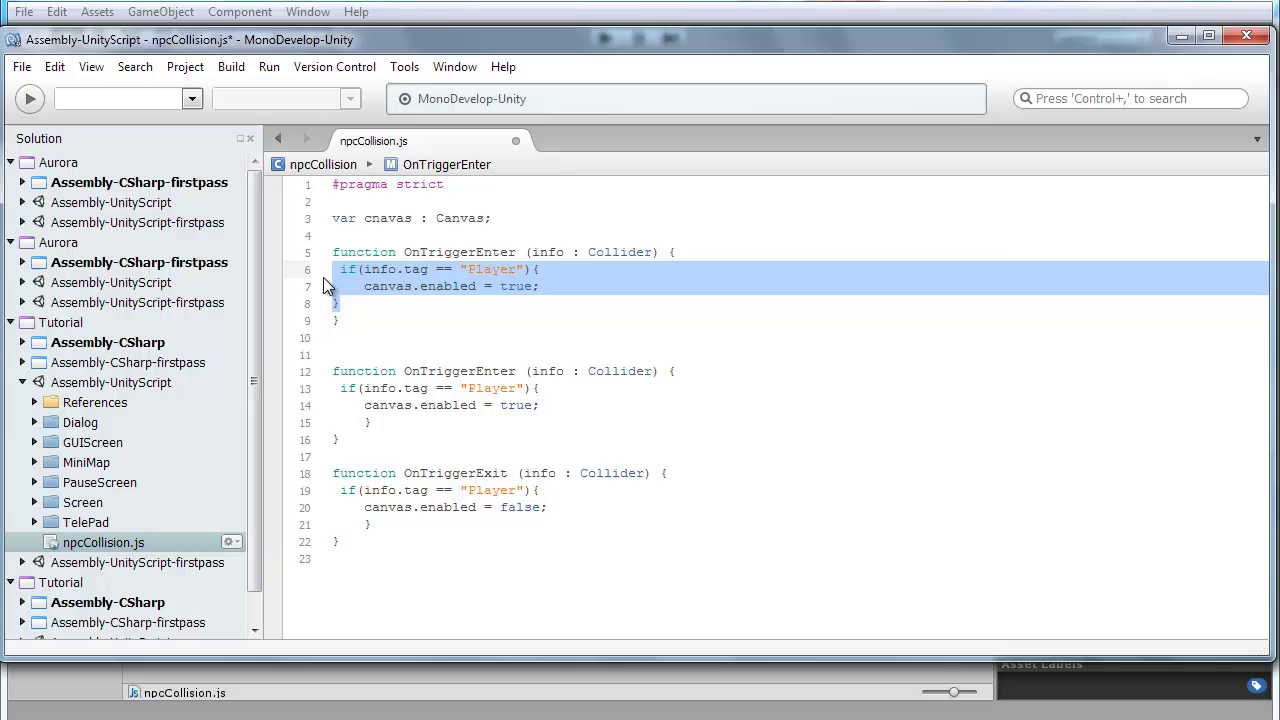
pyautogui.press('Delete')
# - Rename the emptied function to Start and remove its info : Collider parameter
pyautogui.doubleClick(489, 252)
pyautogui.write('An')
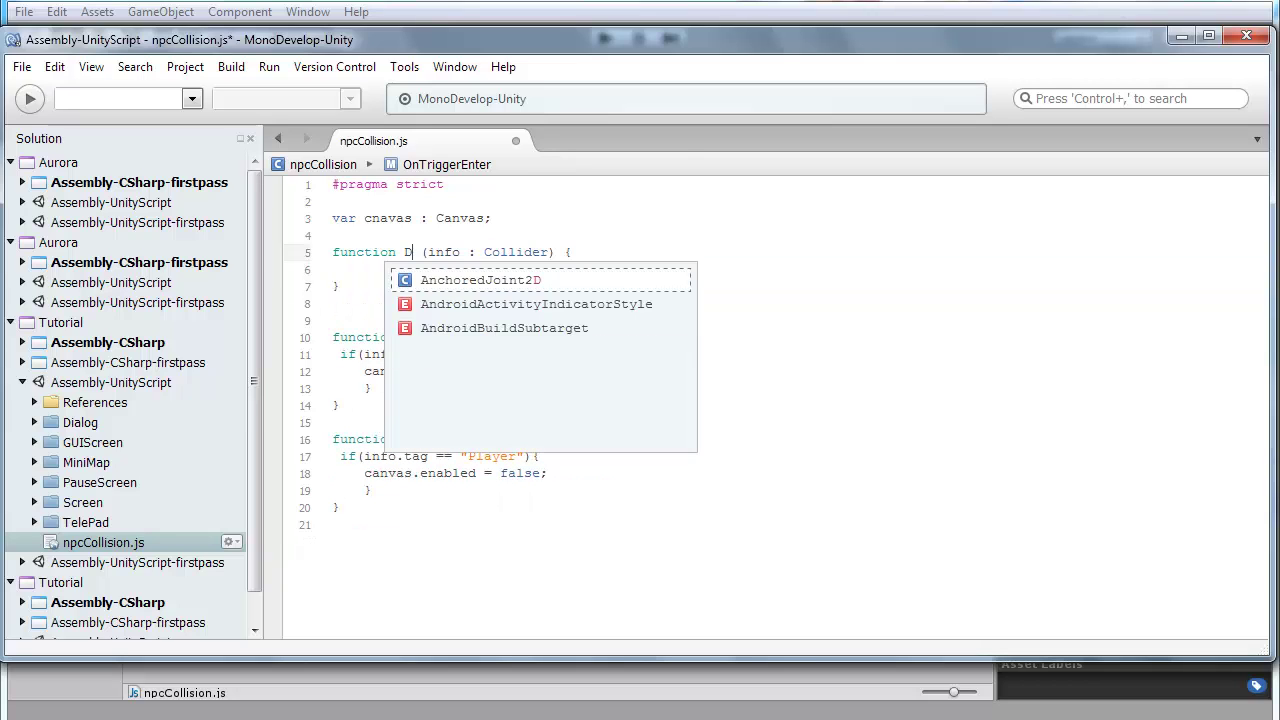
pyautogui.press('BackSpace')
pyautogui.press('BackSpace')
pyautogui.write('Start')
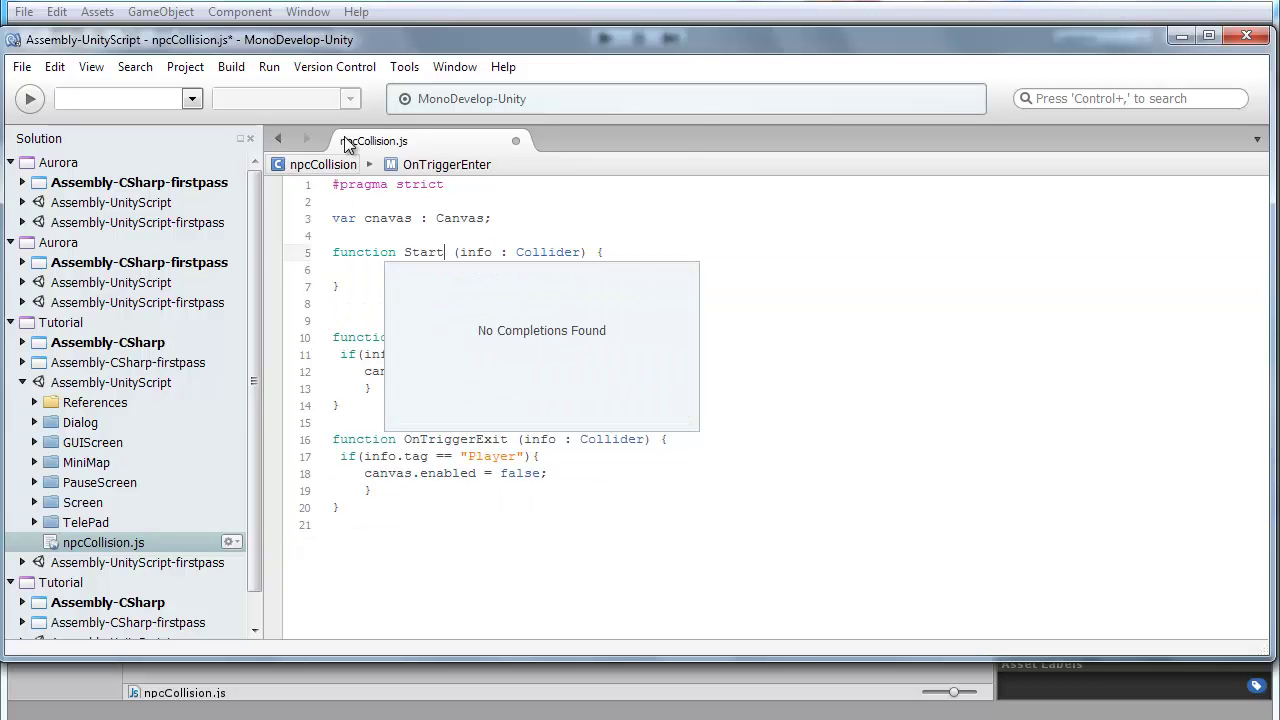
pyautogui.moveTo(463, 252); pyautogui.dragTo(575, 259)
pyautogui.press('BackSpace')
pyautogui.click(551, 283)
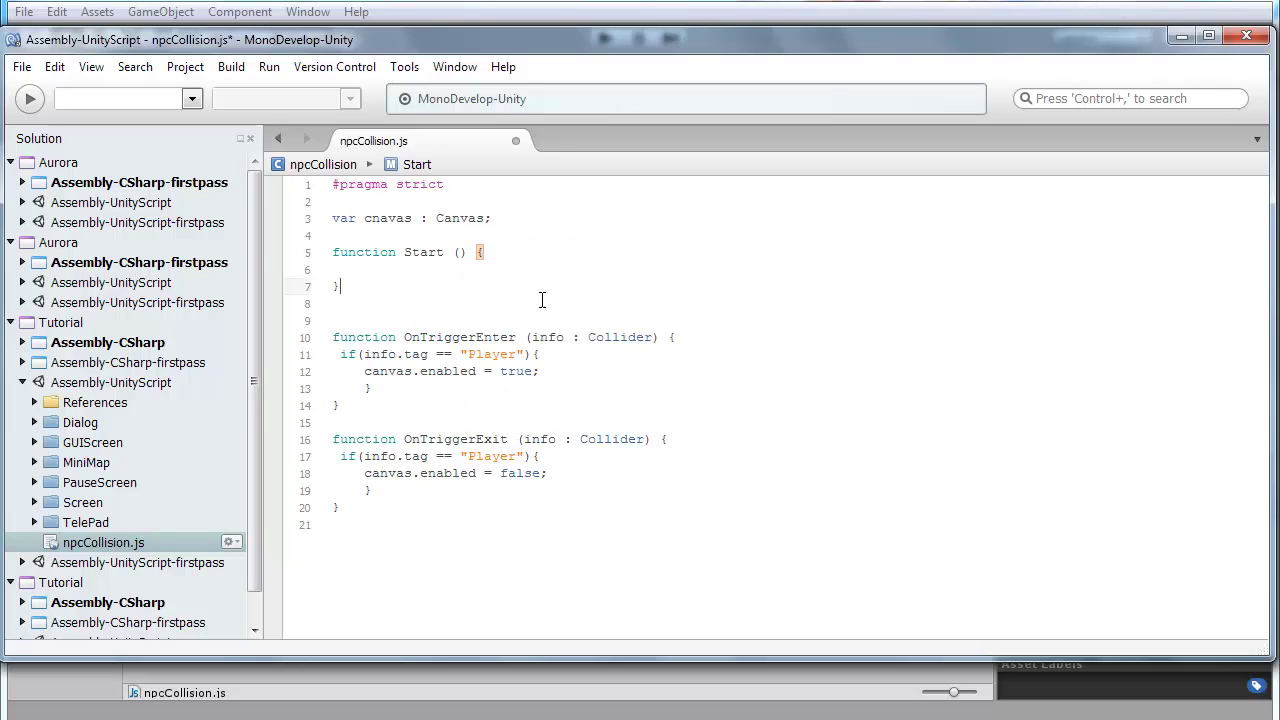
# - Write "canvas.enabled = false;" inside the Start function and save the script
pyautogui.press('Up')
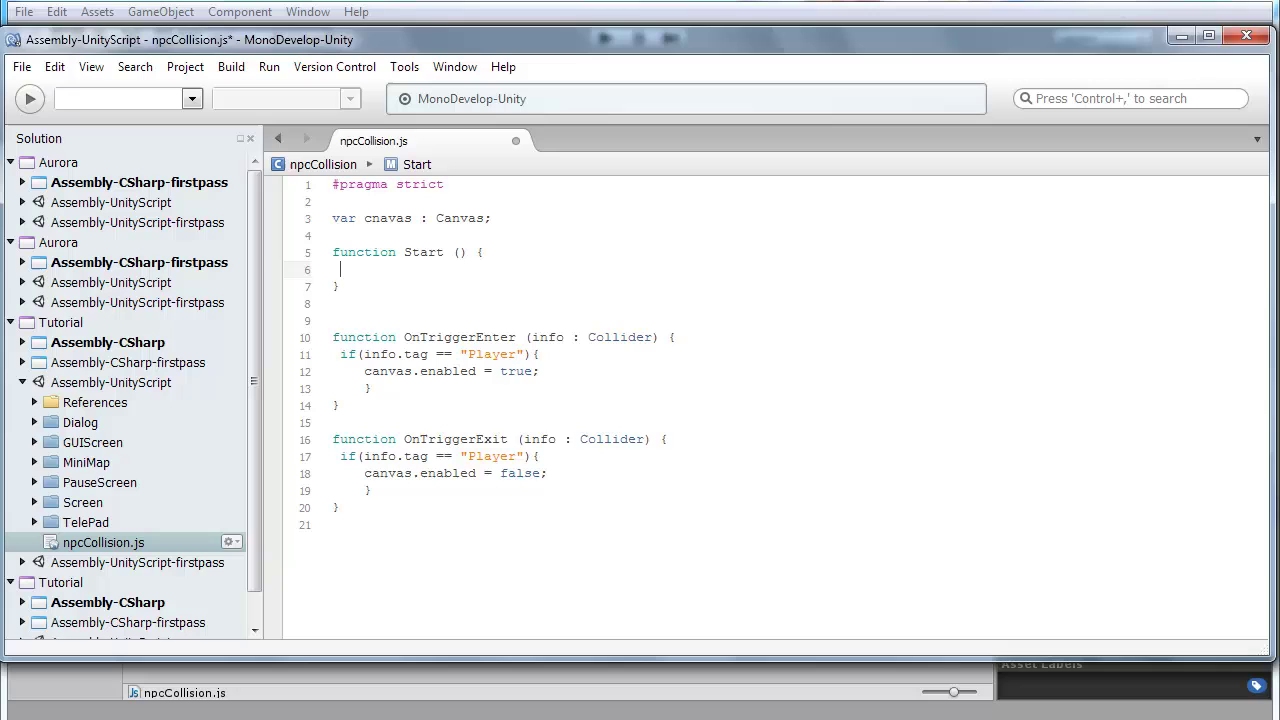
pyautogui.write('Canvas')
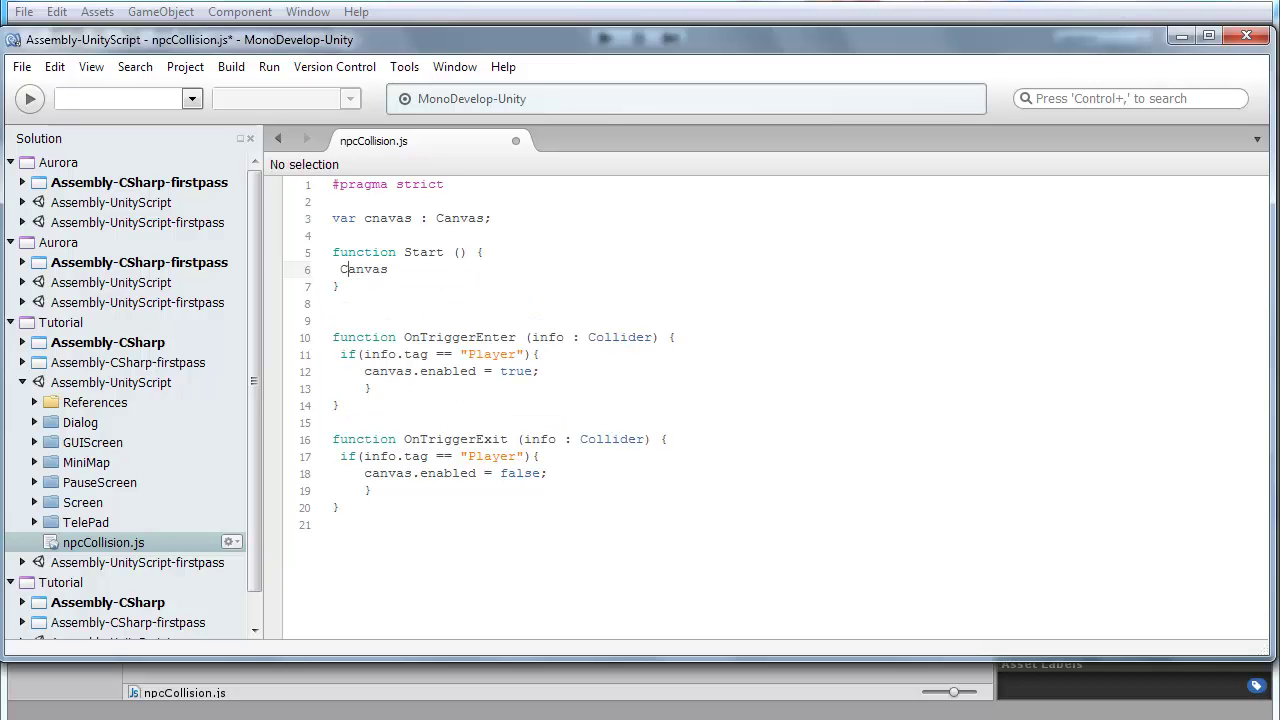
pyautogui.press('BackSpace')
pyautogui.write('c')
pyautogui.press('End')
pyautogui.write('false;')
pyautogui.hotkey('ctrl', 's')
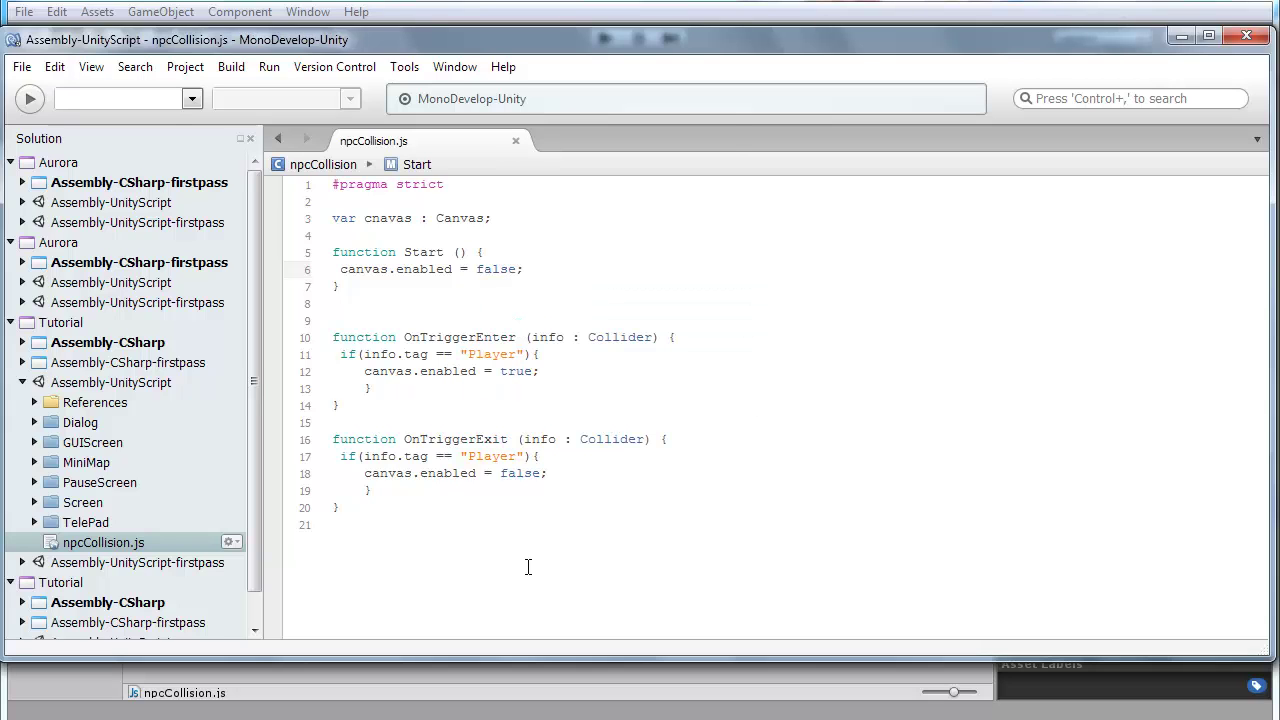
# - Switch to Unity and select the NPC to check its Npc Collision script component
pyautogui.click(520, 695)
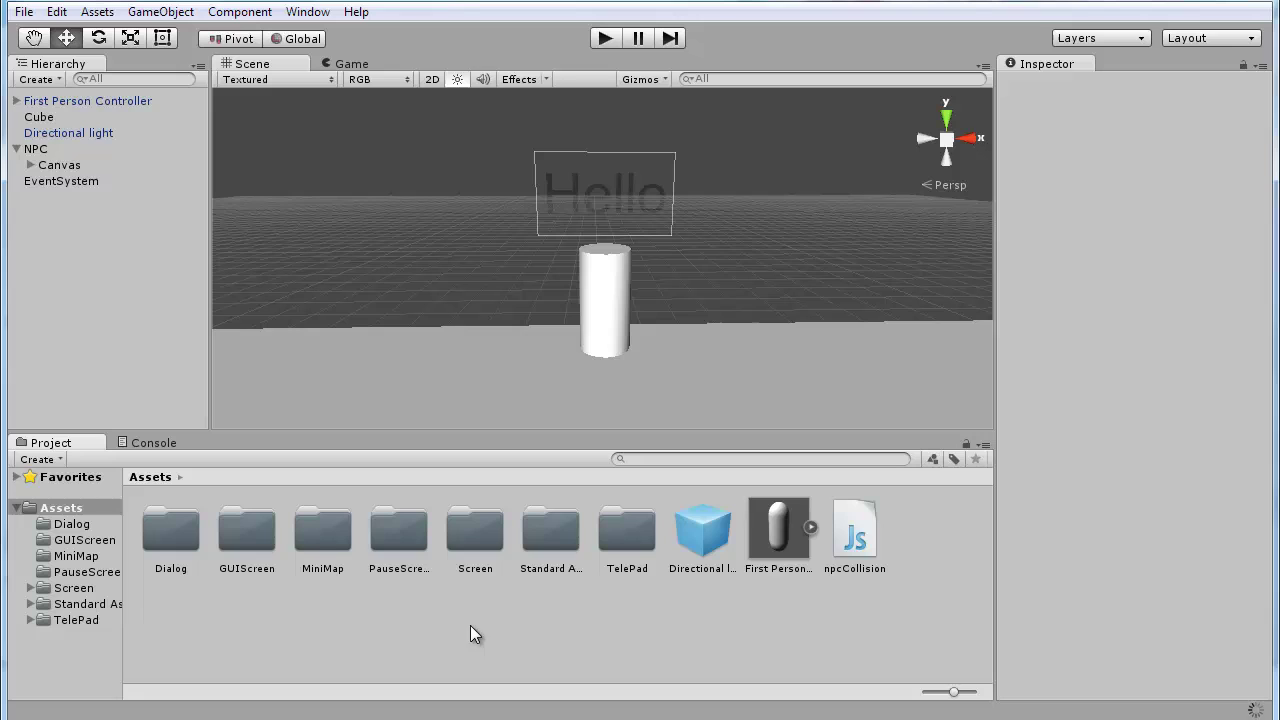
pyautogui.click(57, 148)
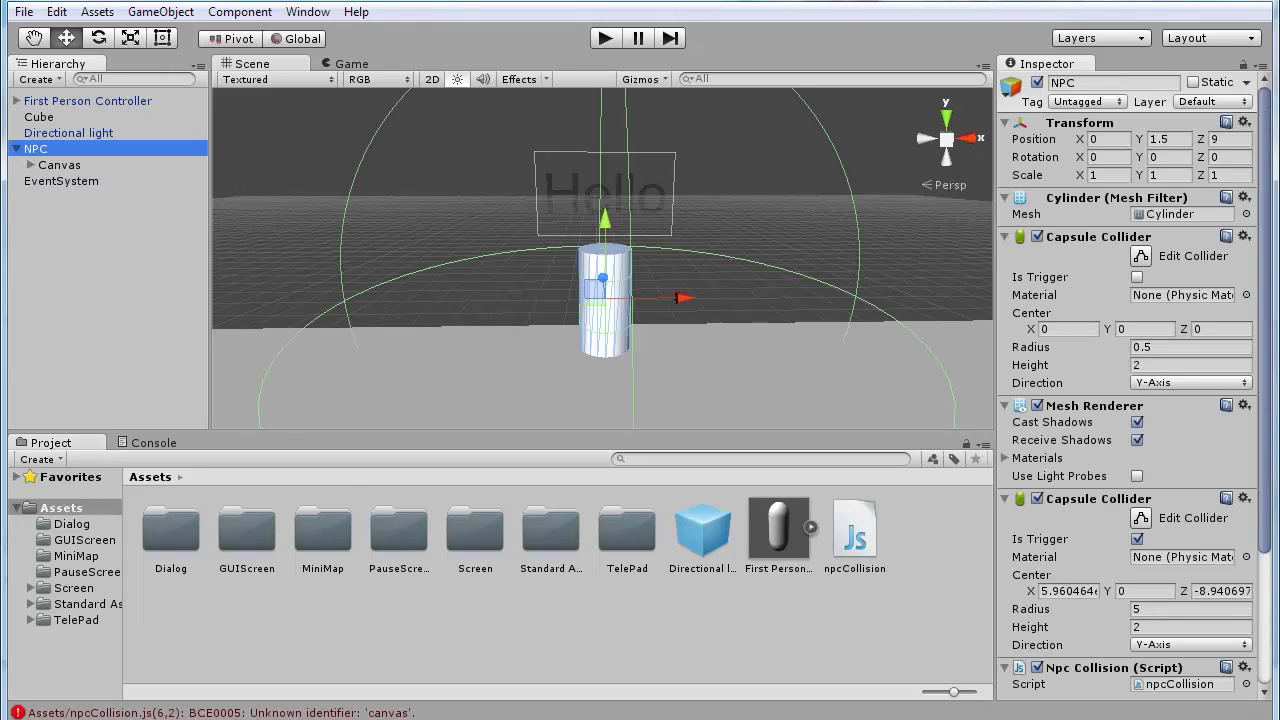
# - Switch to MonoDevelop and correct the misspelled variable name in the npcCollision script's Canvas declaration to "canvas"
pyautogui.hotkey('alt', 'Tab')
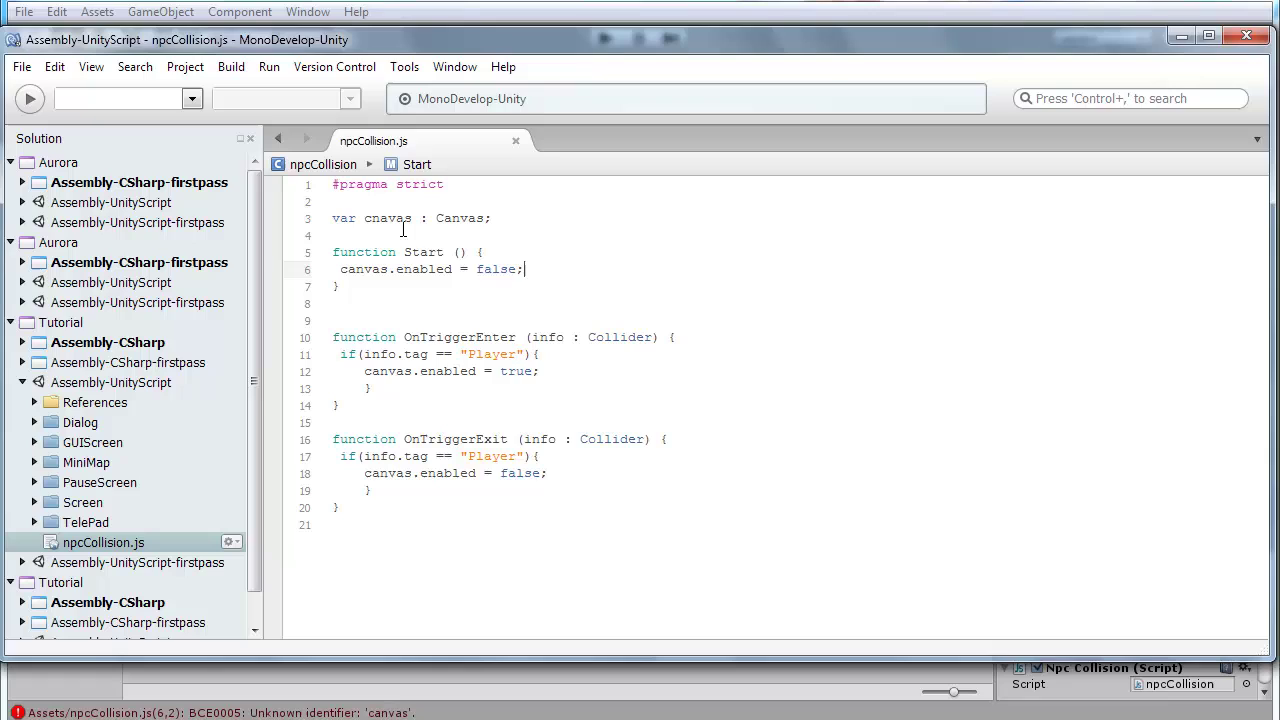
pyautogui.click(390, 218)
pyautogui.press('BackSpace')
pyautogui.press('BackSpace')
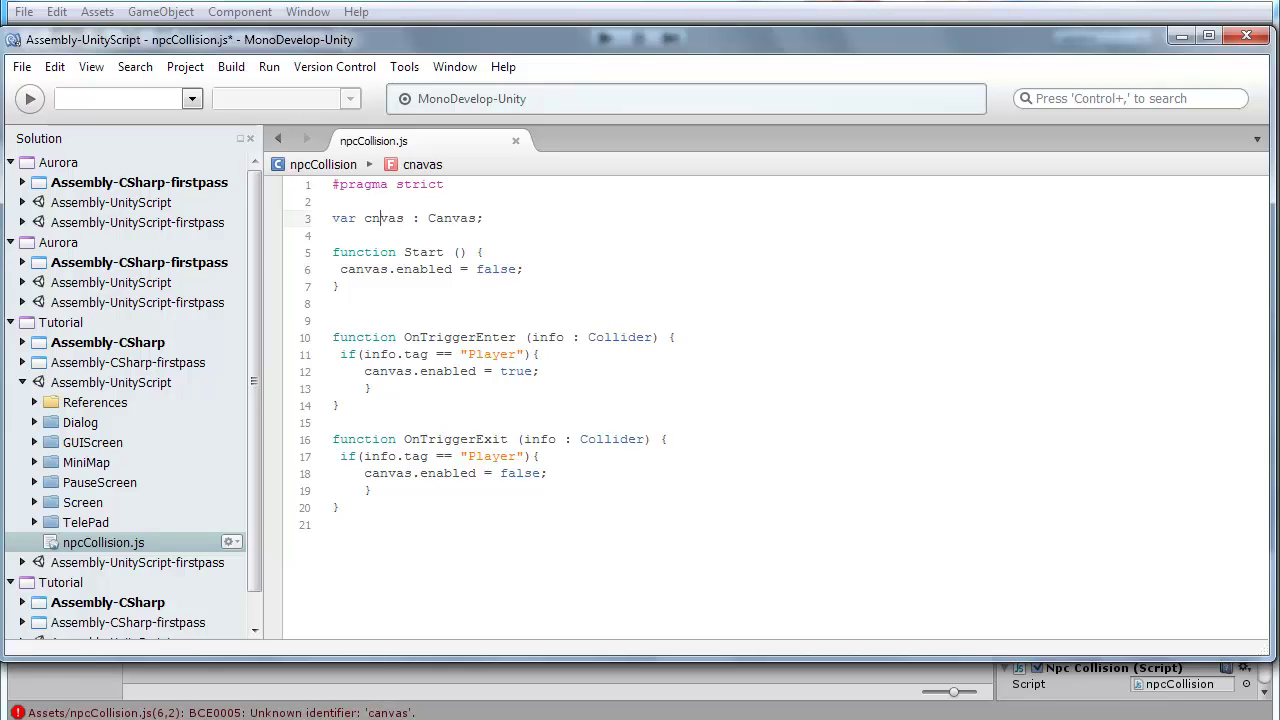
pyautogui.write('an')
pyautogui.hotkey('ctrl', 'd')
pyautogui.hotkey('ctrl', 'd')
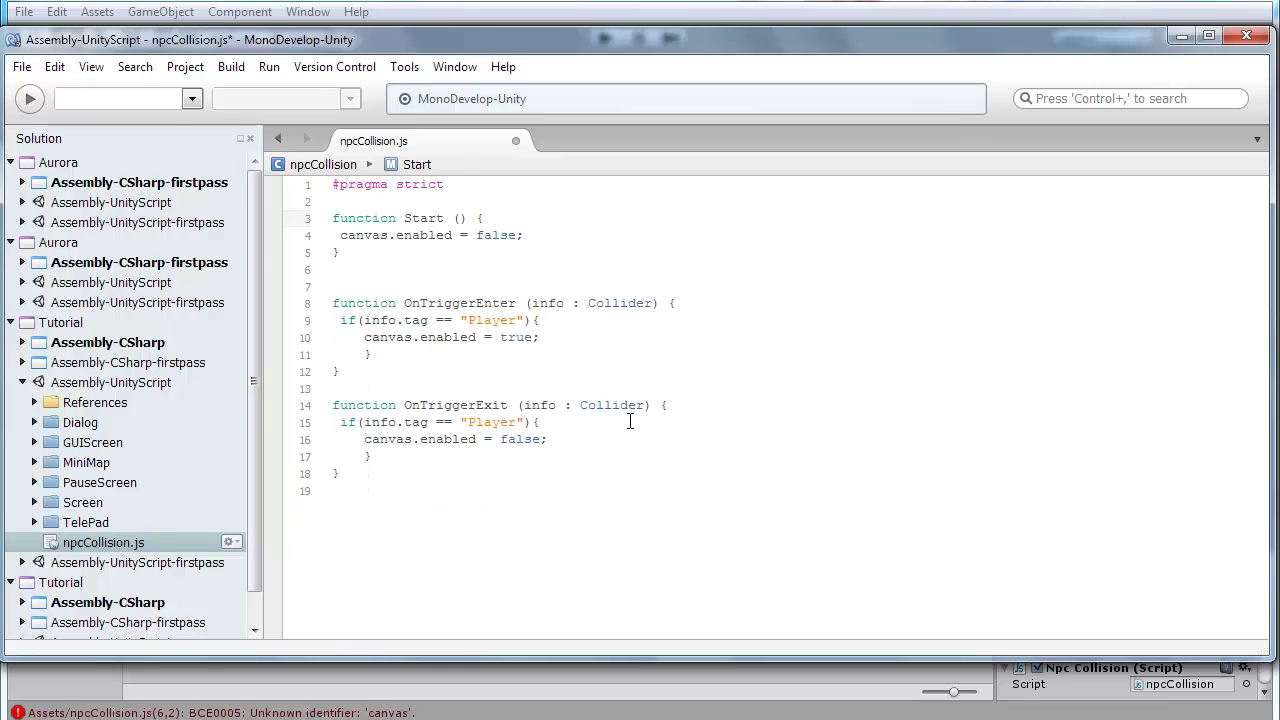
pyautogui.hotkey('ctrl', 'z')
pyautogui.hotkey('ctrl', 'z')
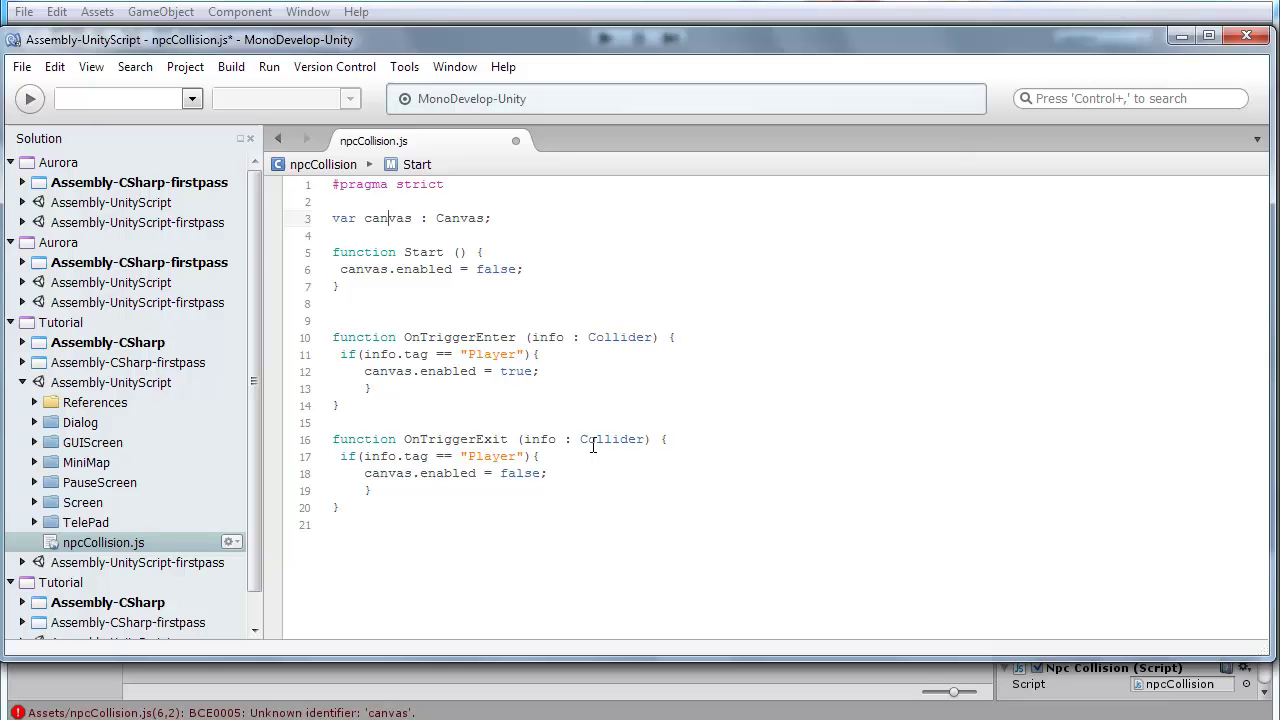
# - Save the npcCollision script, then switch to Unity, clear the Console errors and return to the project assets
pyautogui.hotkey('ctrl', 's')
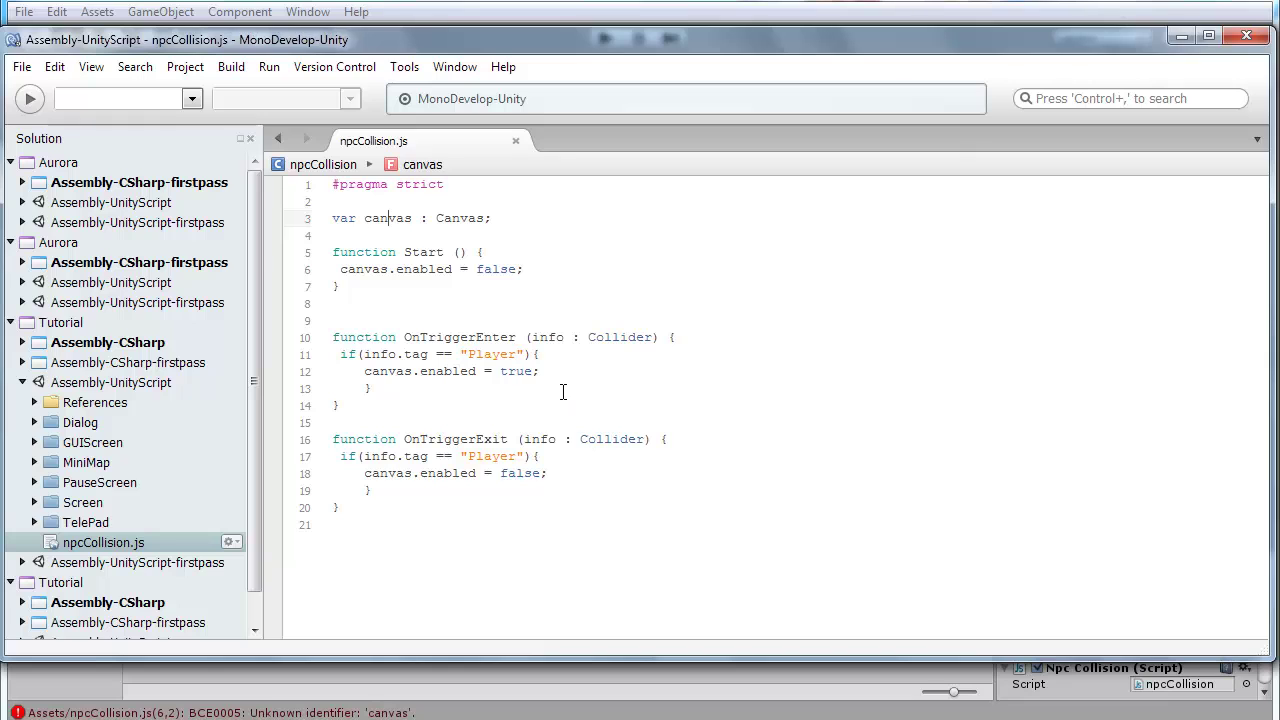
pyautogui.click(518, 712)
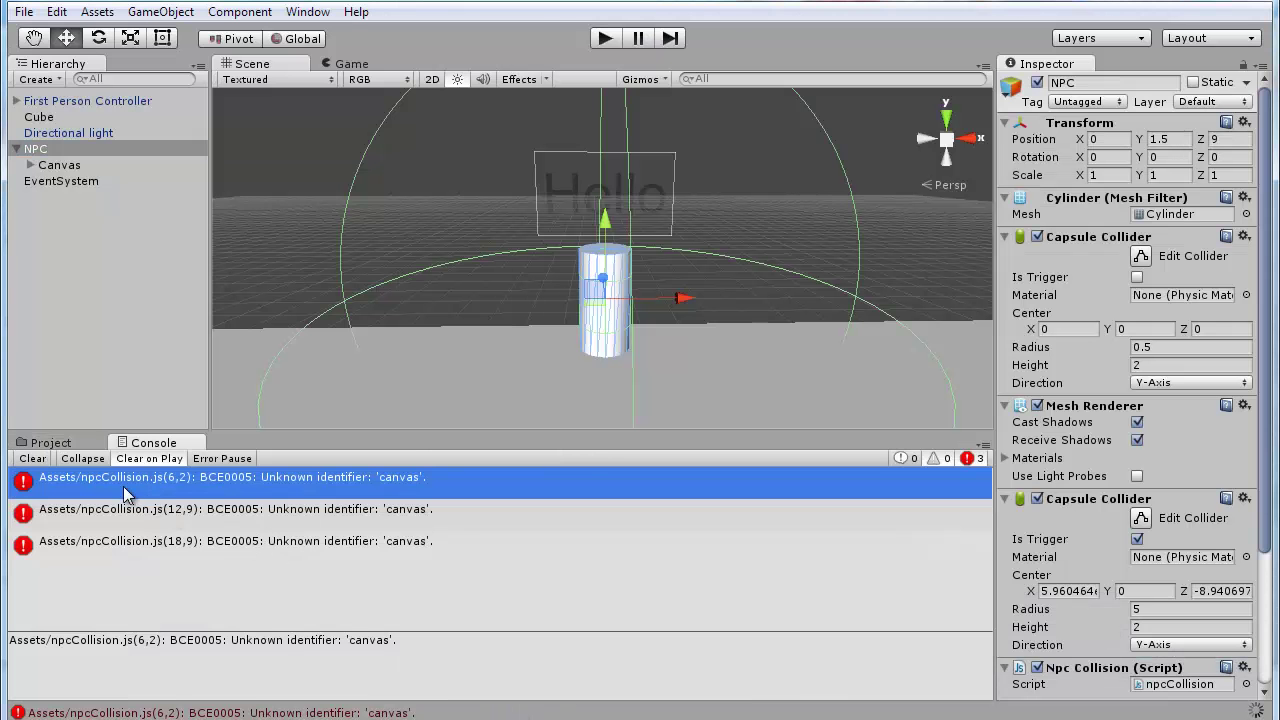
pyautogui.click(31, 459)
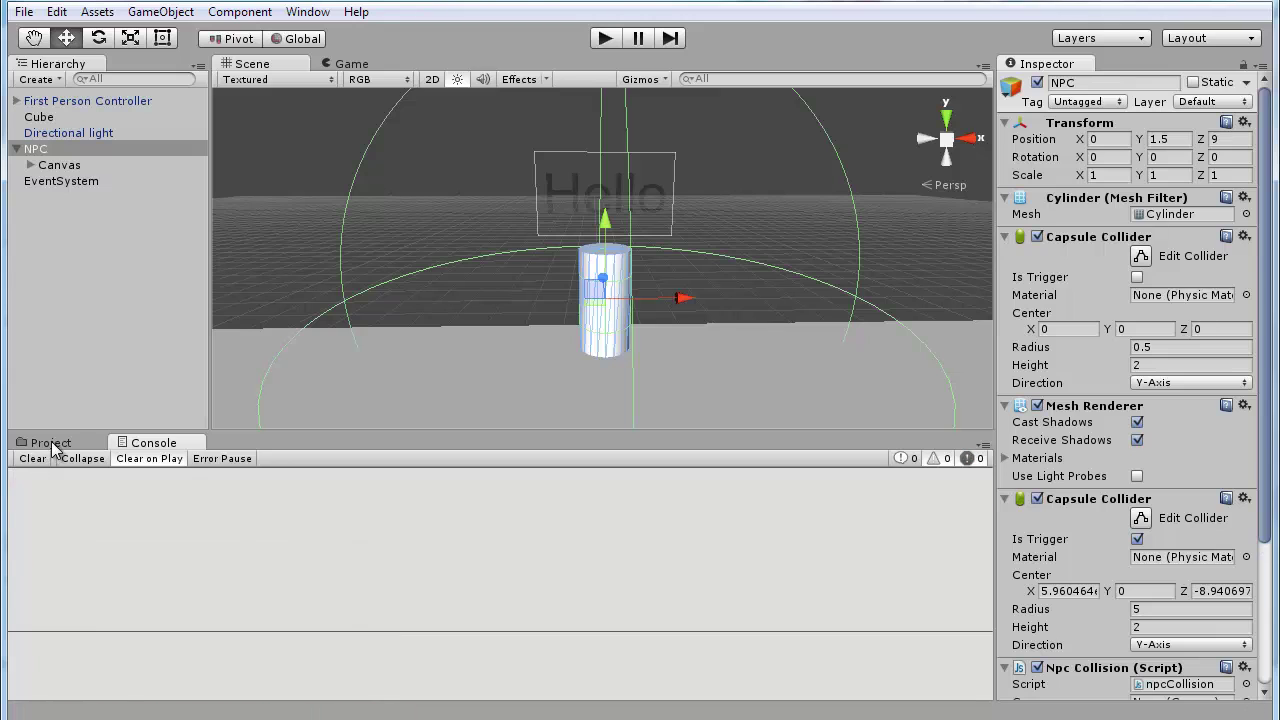
pyautogui.click(46, 442)
# - Run the scene briefly, stop it and check the Console for script errors
pyautogui.click(606, 40)
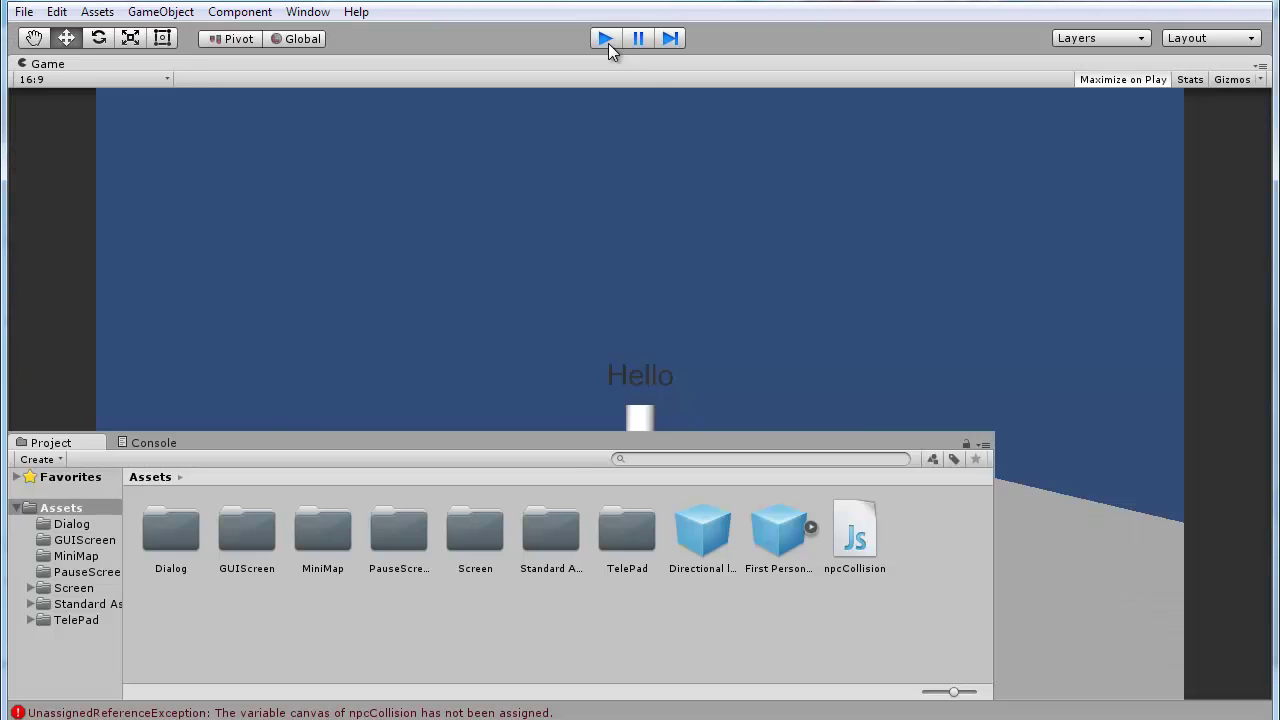
pyautogui.click(609, 49)
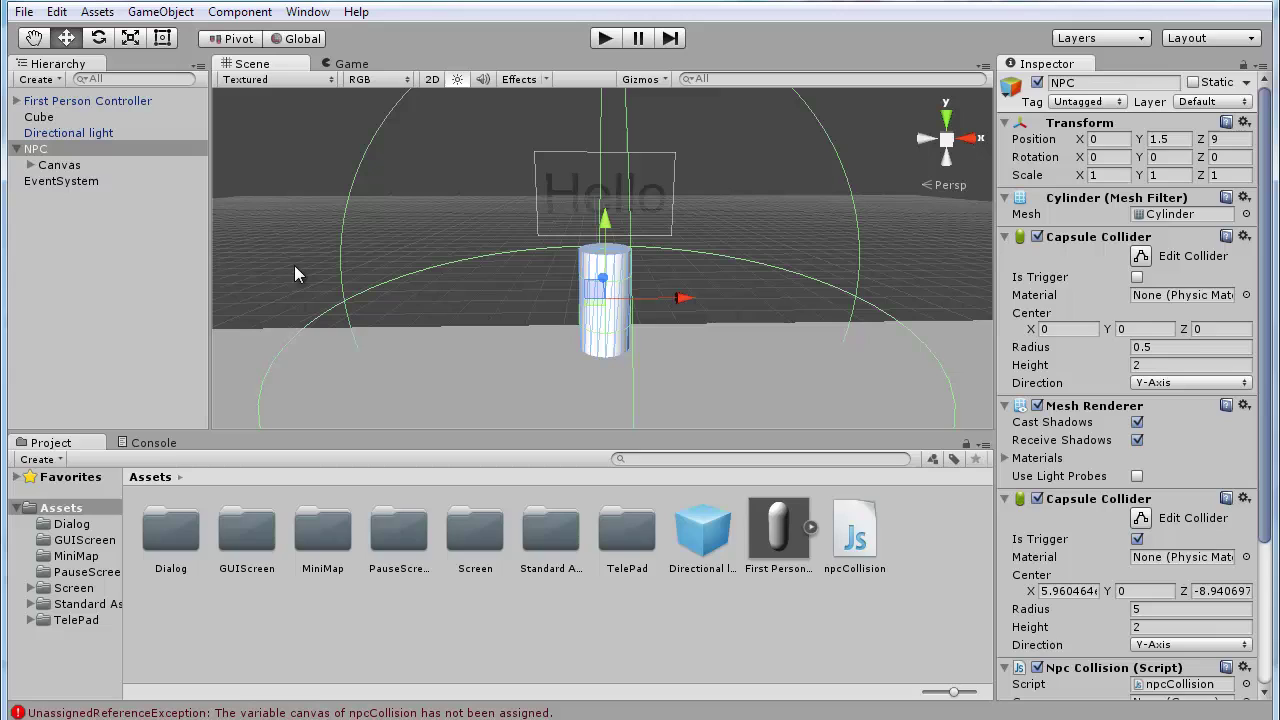
pyautogui.click(145, 444)
pyautogui.click(46, 443)
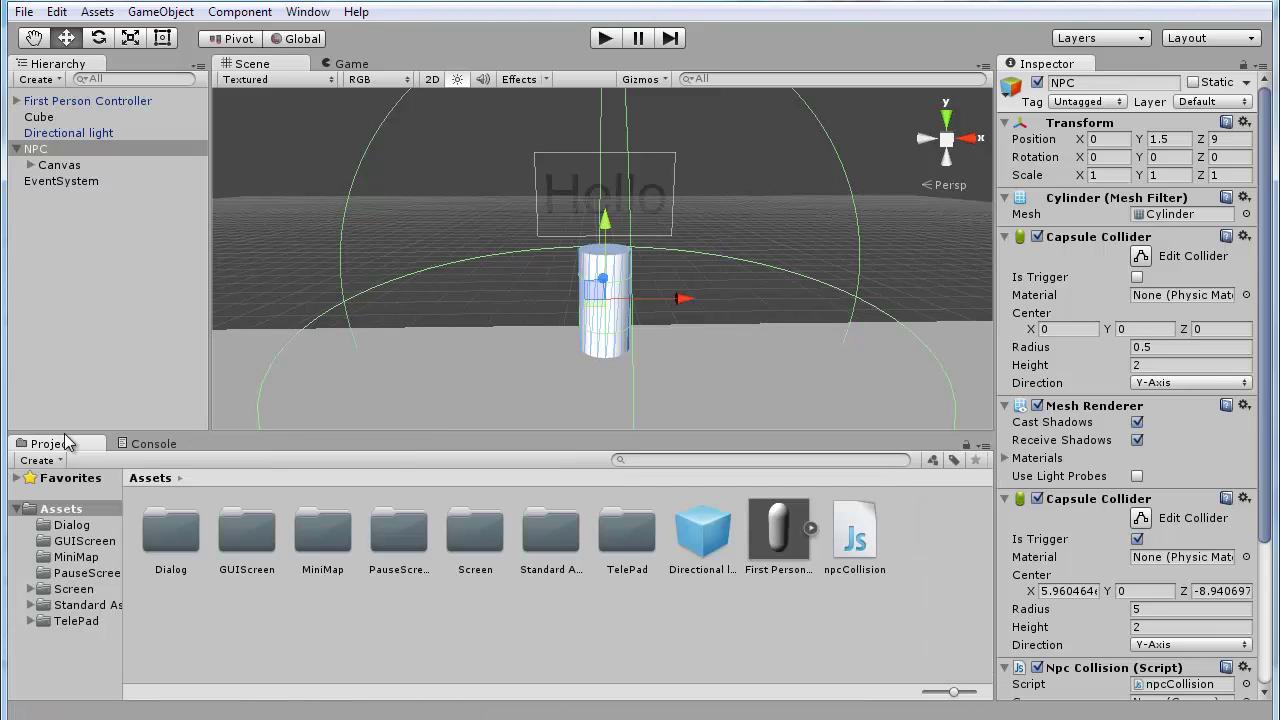
# - Assign the NPC's child Canvas object to the Canvas variable of its Npc Collision script
pyautogui.scroll(-5, 1149, 368)
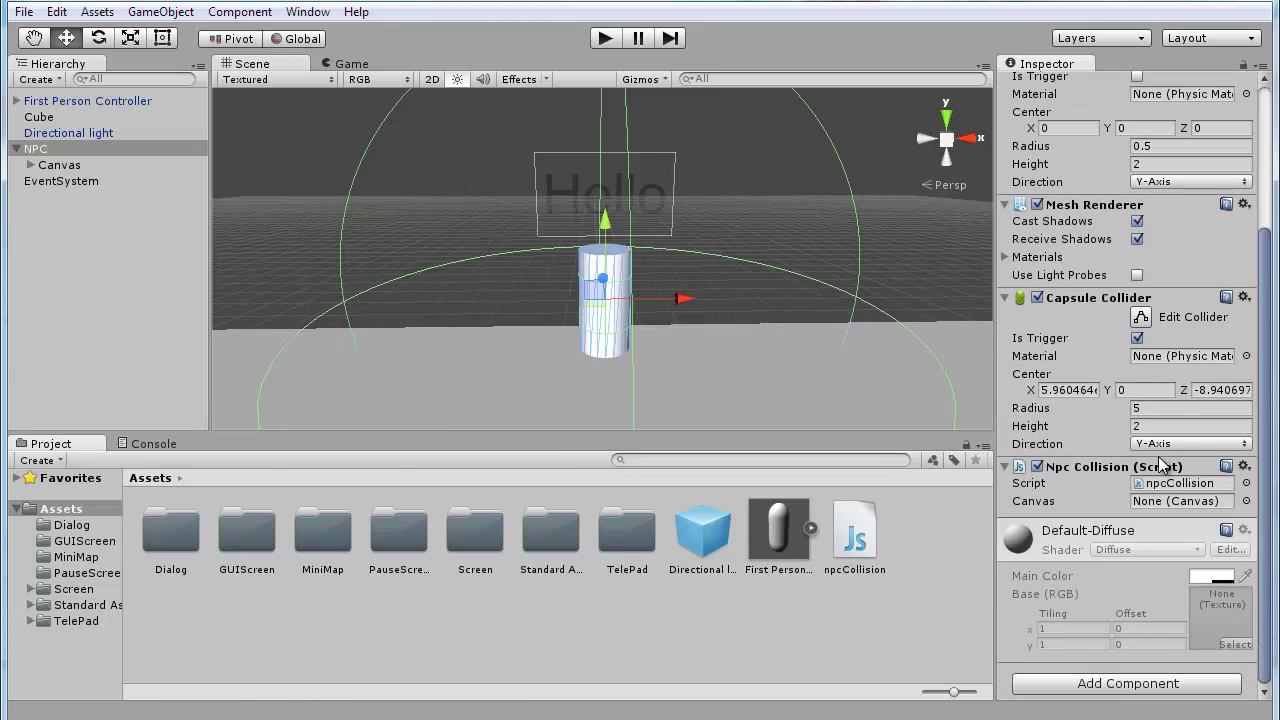
pyautogui.moveTo(66, 166); pyautogui.dragTo(1183, 515)
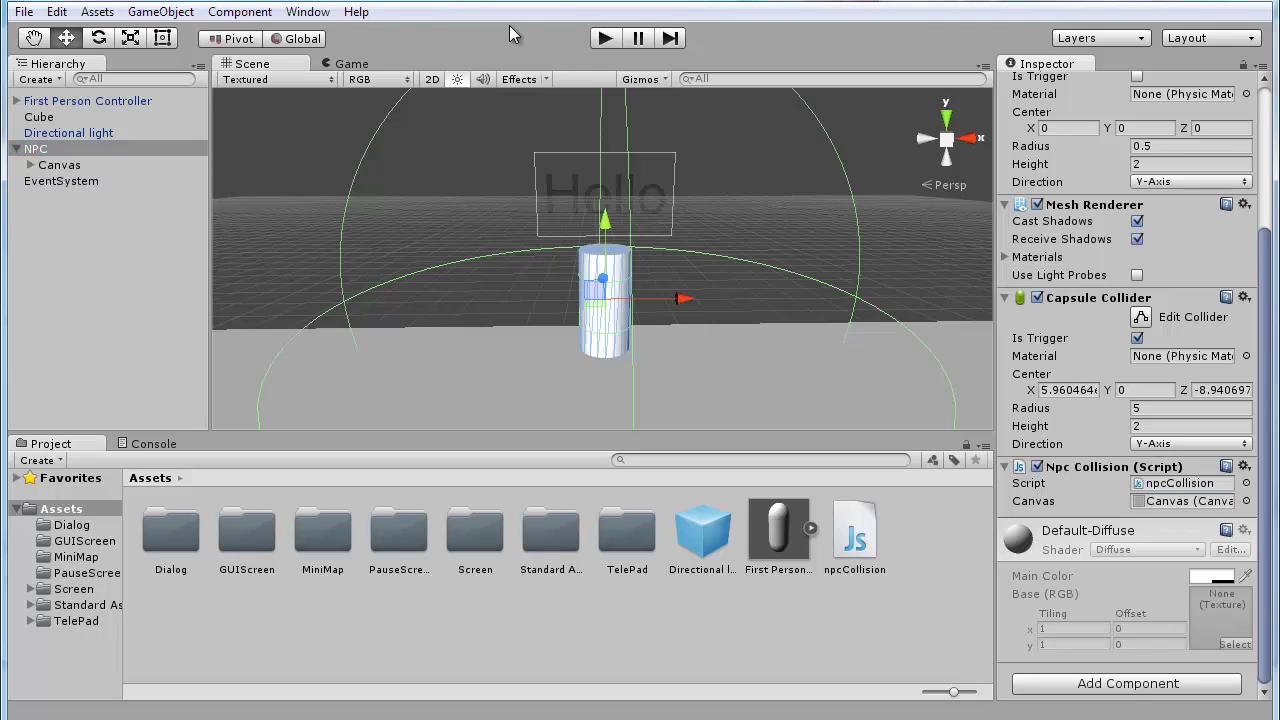
# - Play the scene, walk the player towards and away from the NPC cylinder to test the canvas trigger, and stop playback
pyautogui.click(605, 38)
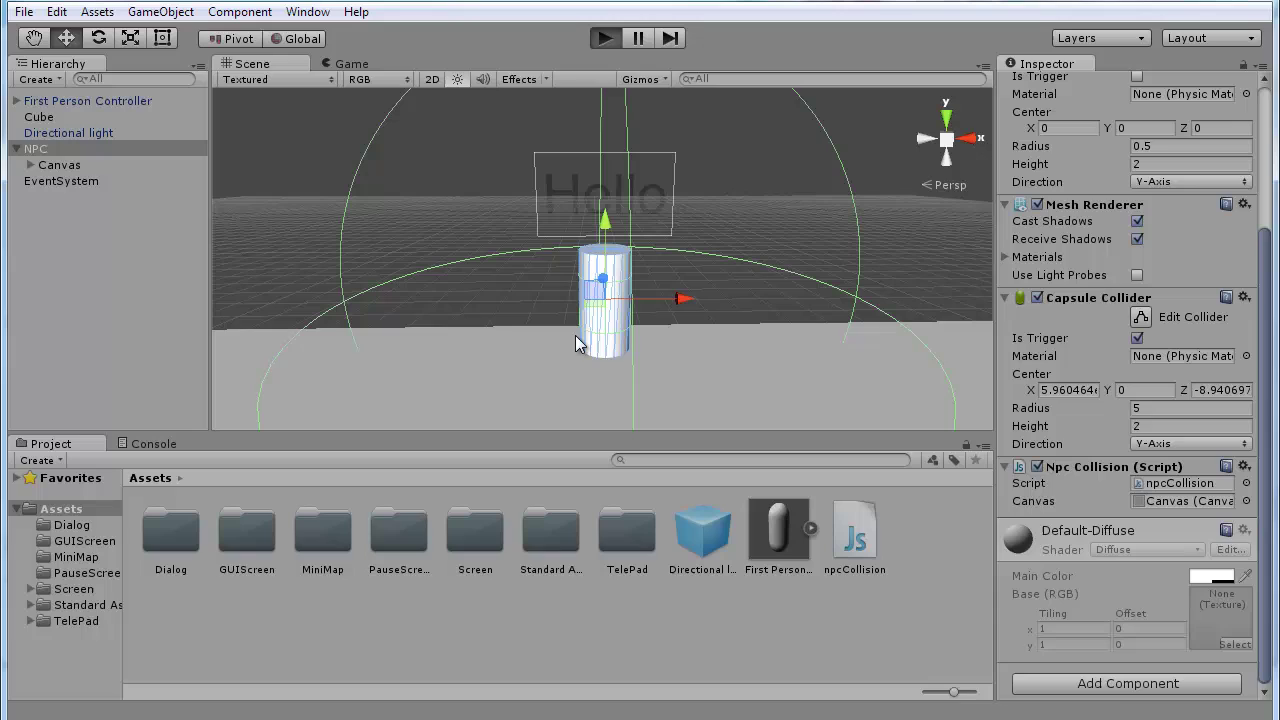
pyautogui.press('w')
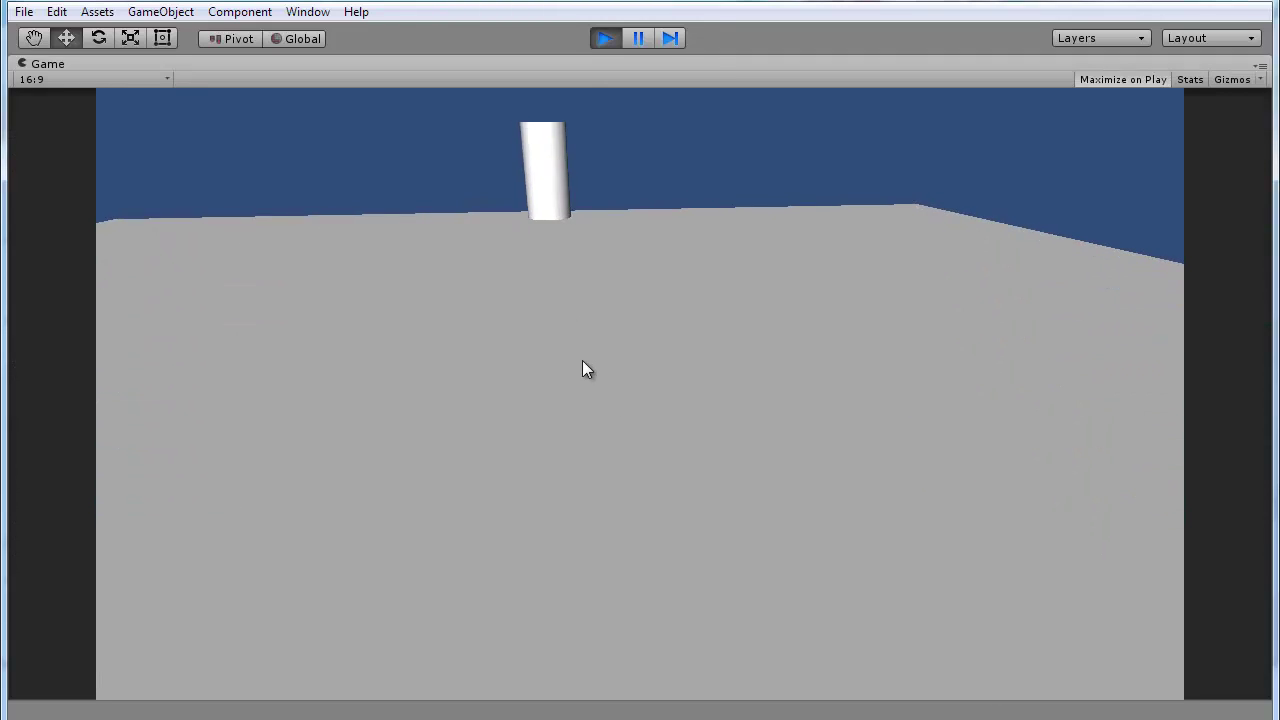
pyautogui.press('w')
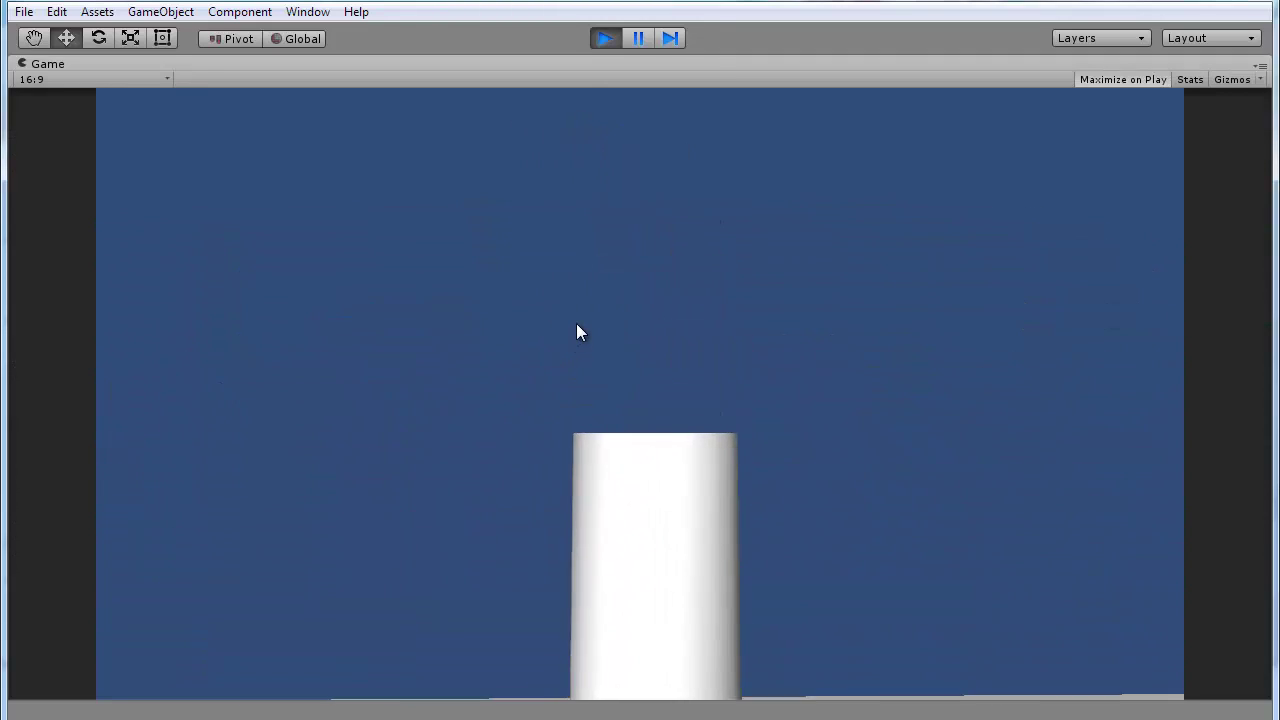
pyautogui.press('w')
pyautogui.press('s')
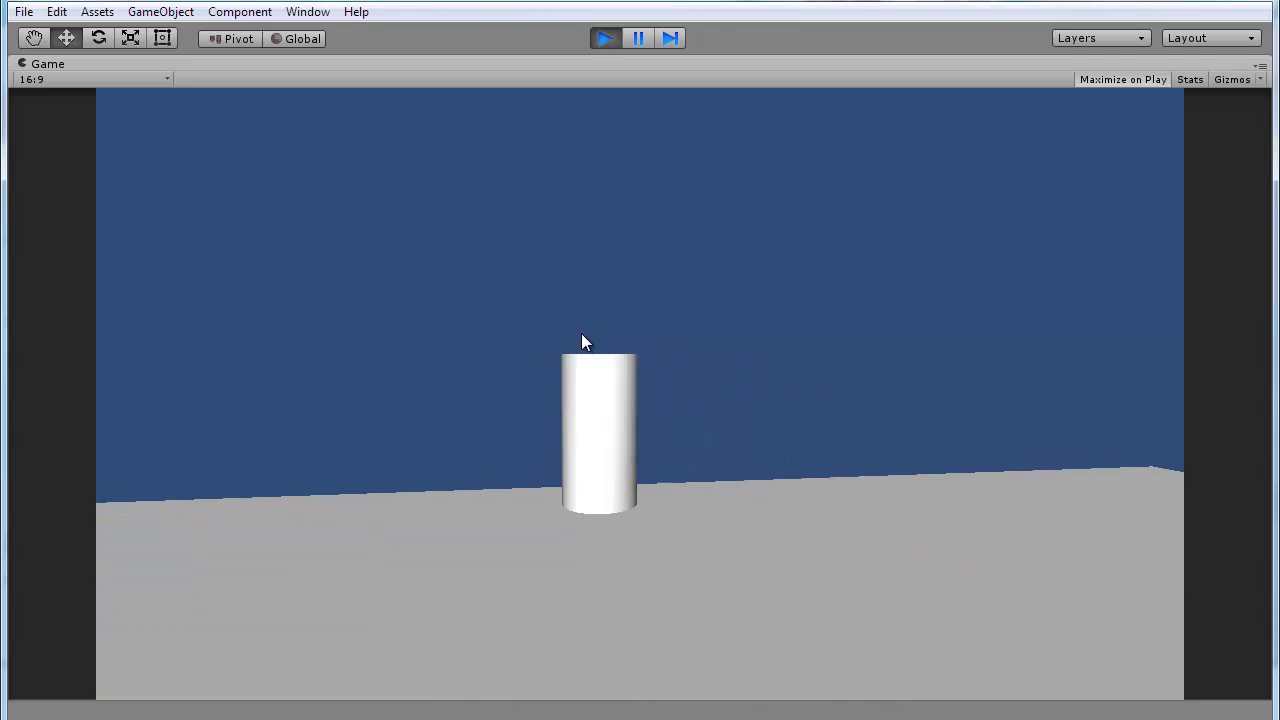
pyautogui.press('w')
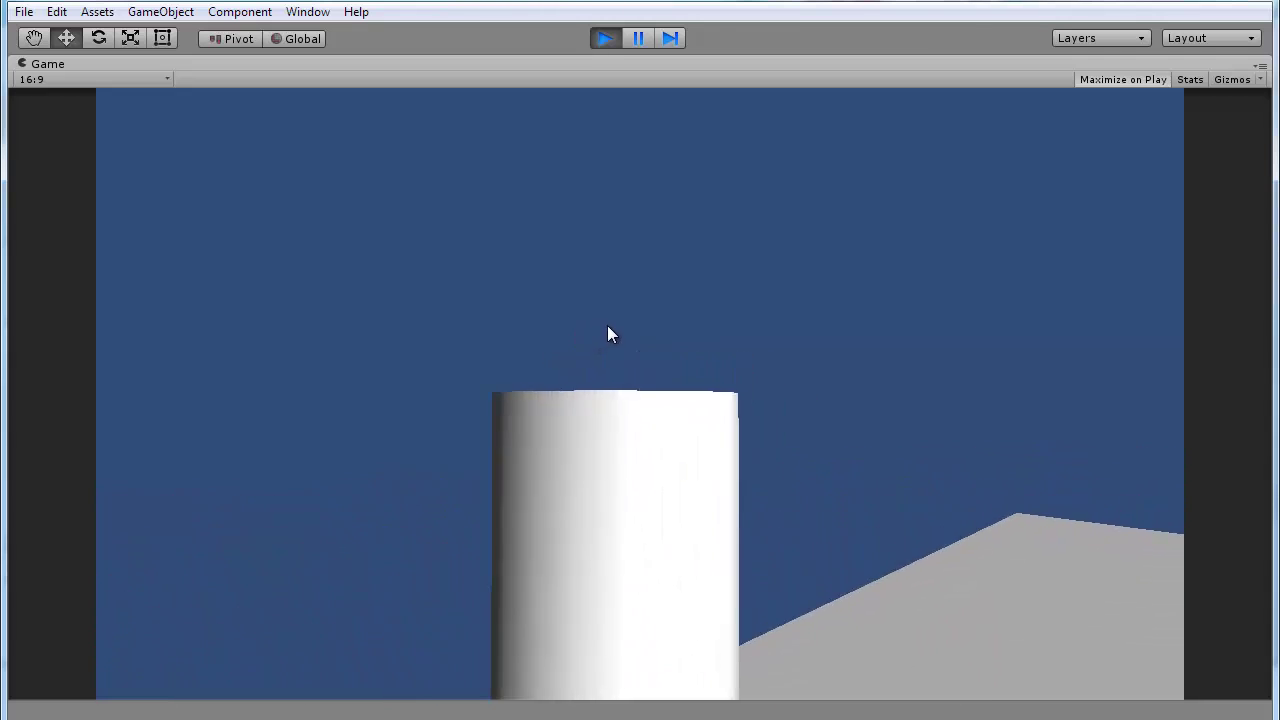
pyautogui.click(606, 40)
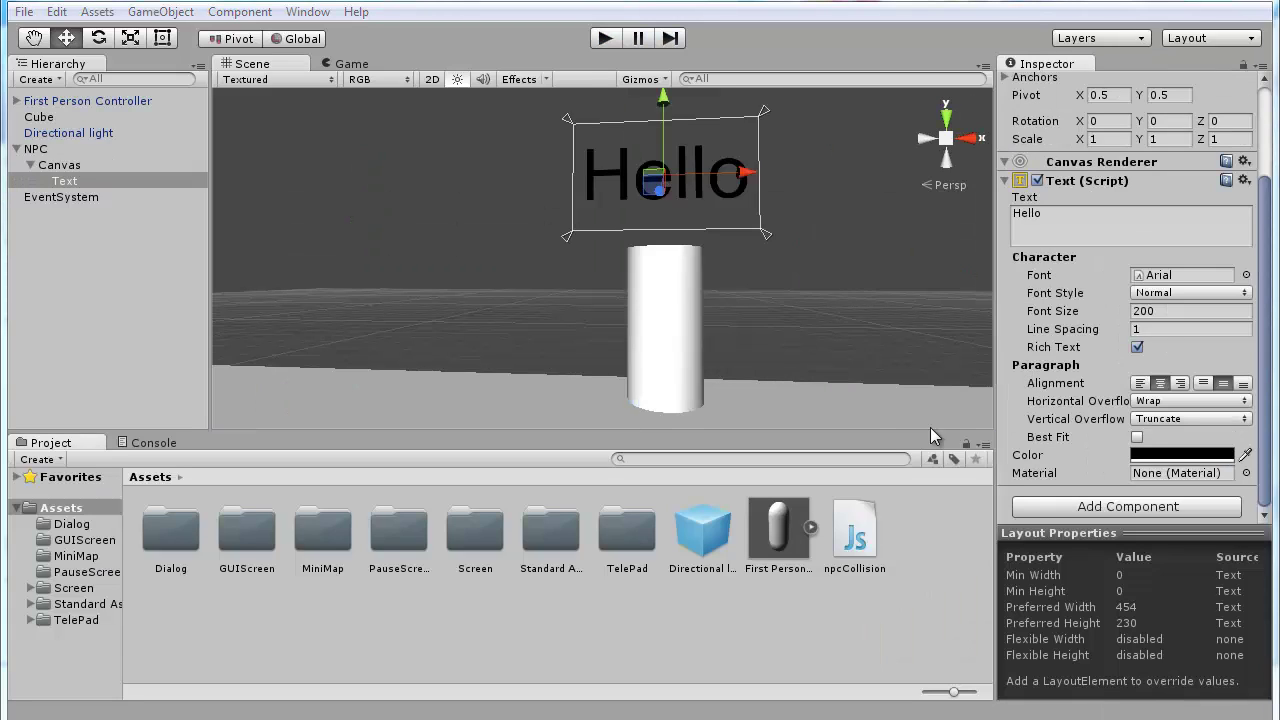
# - Set the First Person Controller's tag to Player
pyautogui.click(84, 103)
pyautogui.click(1100, 104)
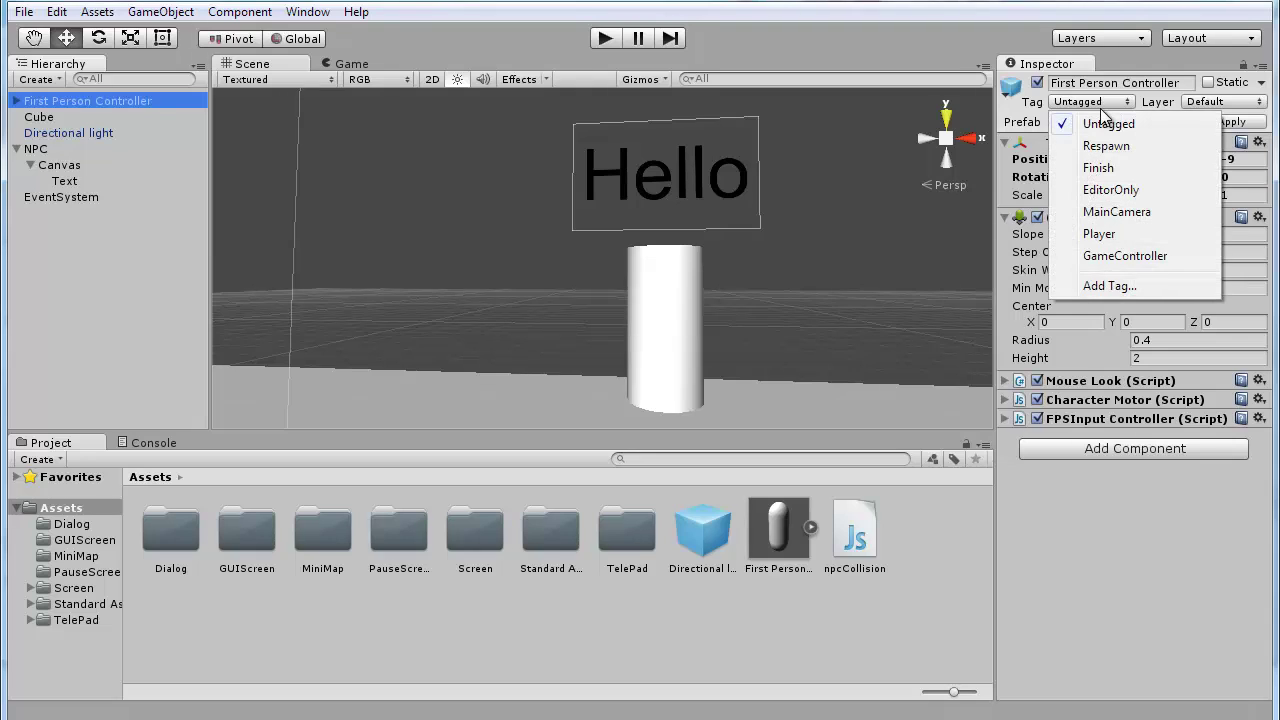
pyautogui.click(1205, 101)
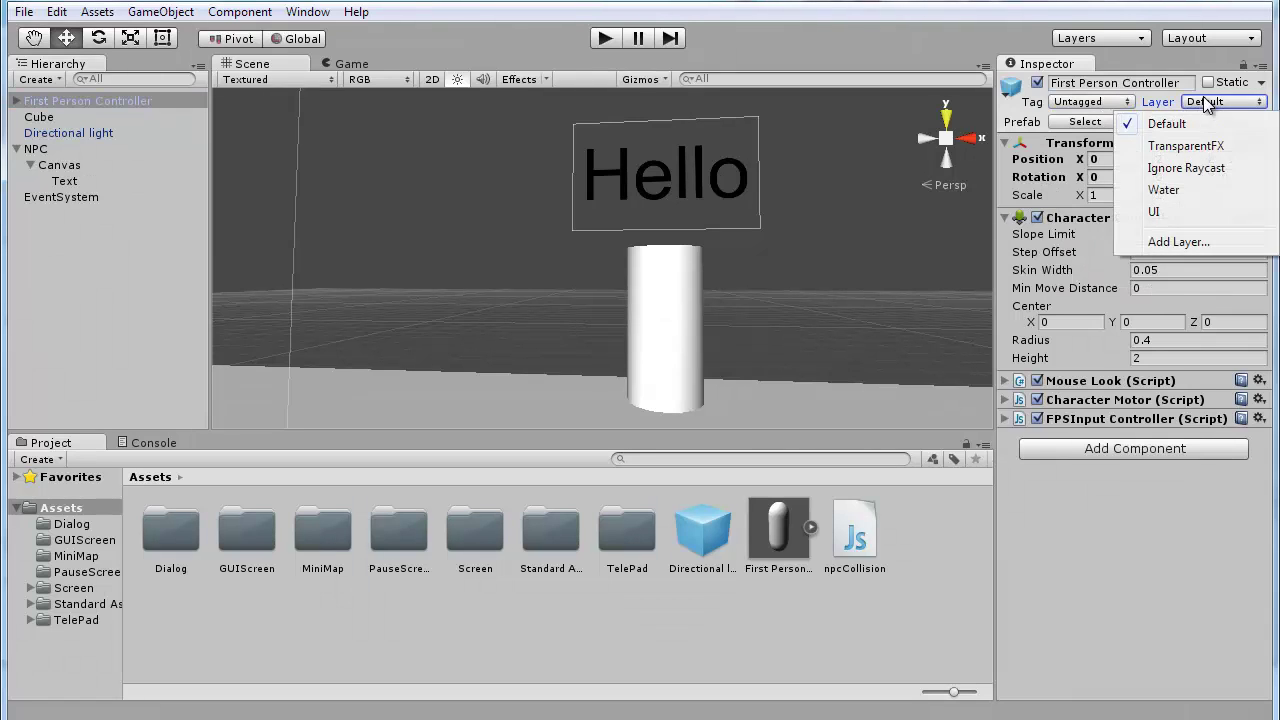
pyautogui.click(1100, 102)
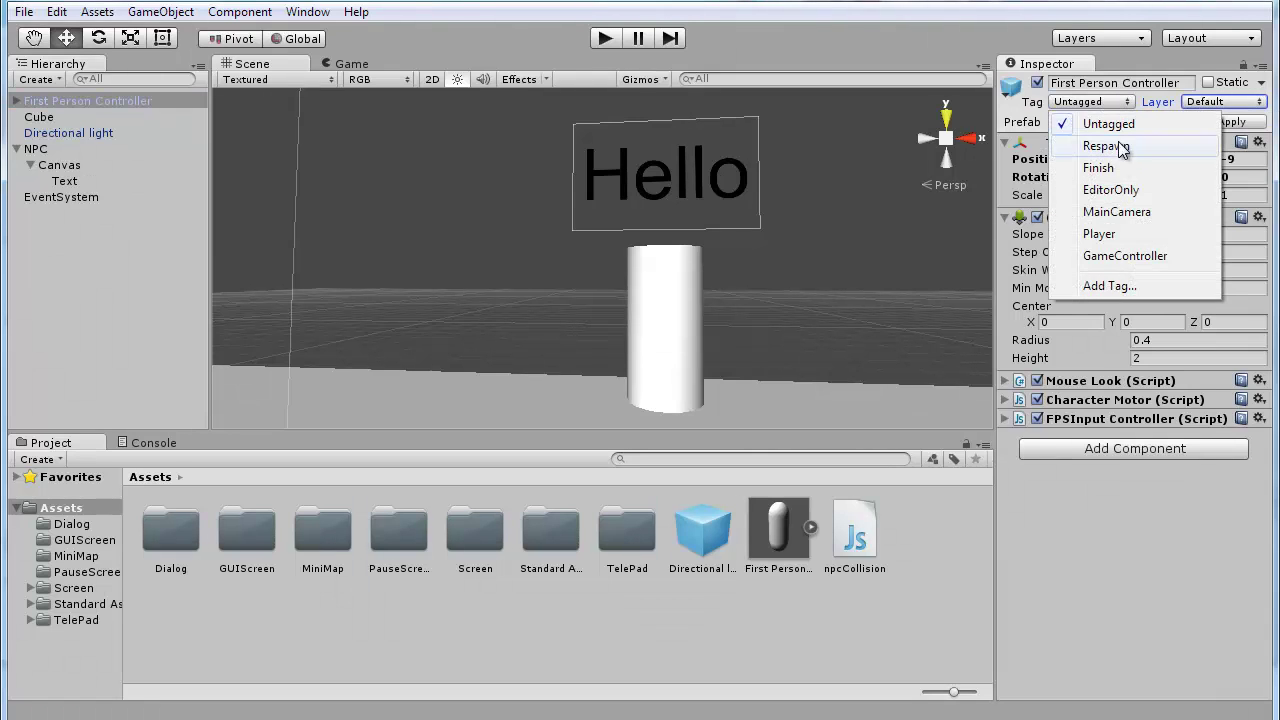
pyautogui.click(1104, 235)
# - Play-test the tagged player by repeatedly entering and leaving the NPC's trigger area from different sides, and stop the game
pyautogui.click(612, 44)
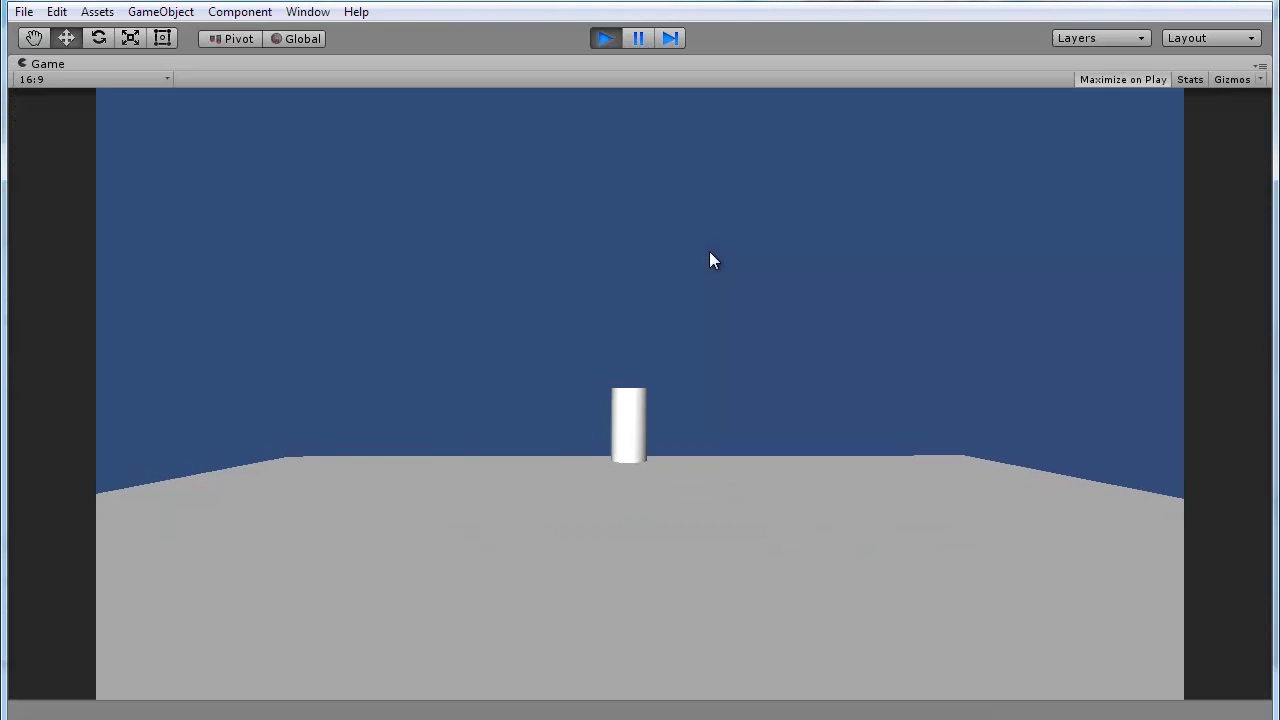
pyautogui.press('w')
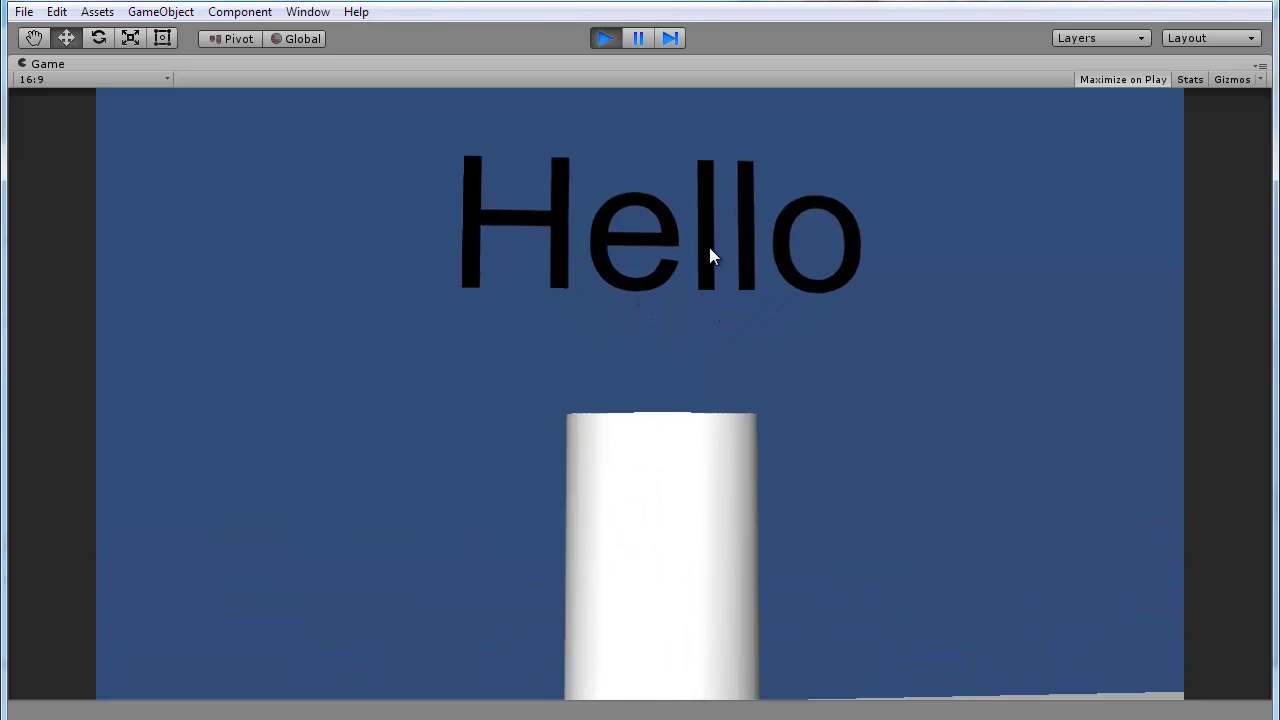
pyautogui.press('a')
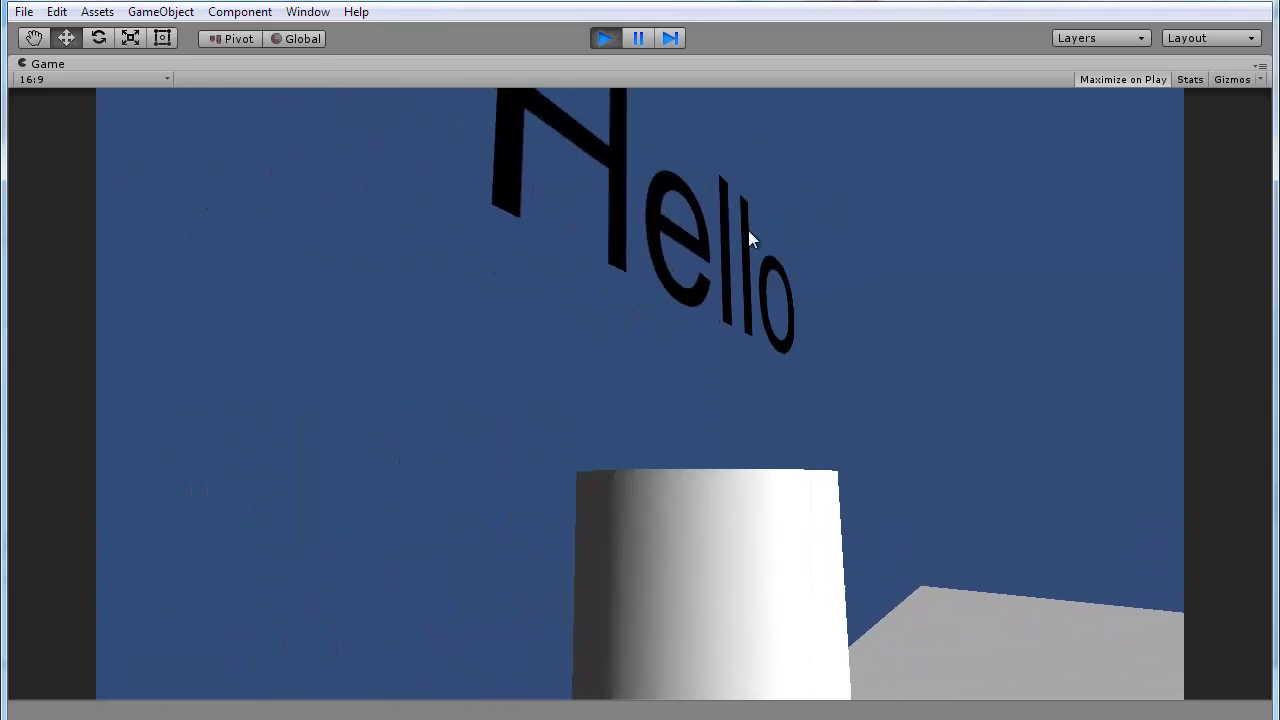
pyautogui.press('d')
pyautogui.press('s')
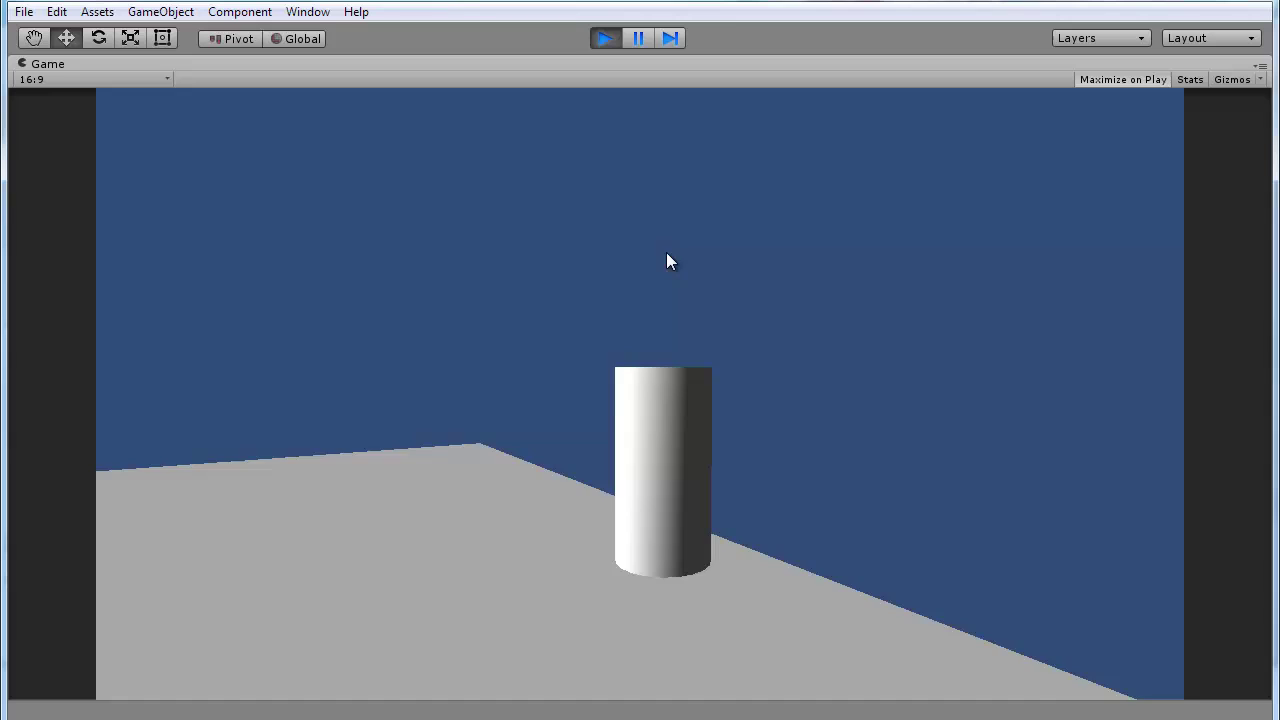
pyautogui.press('a')
pyautogui.press('w')
pyautogui.press('s')
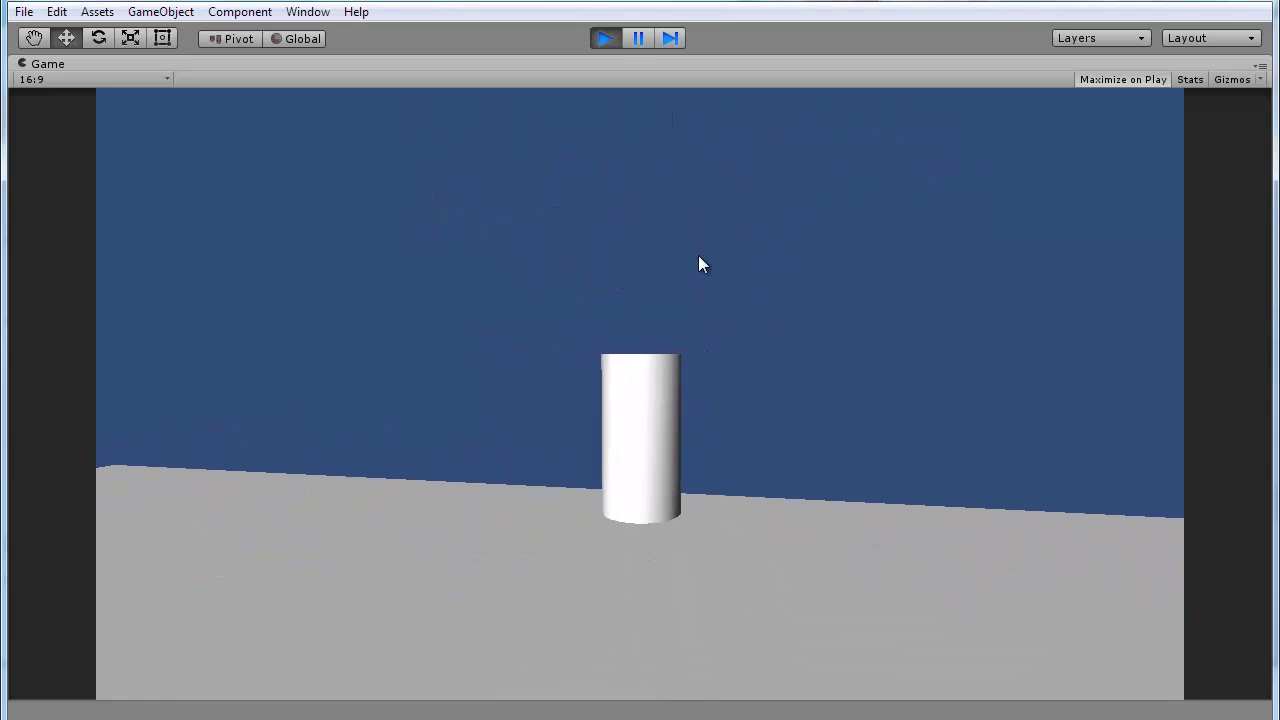
pyautogui.press('w')
pyautogui.press('s')
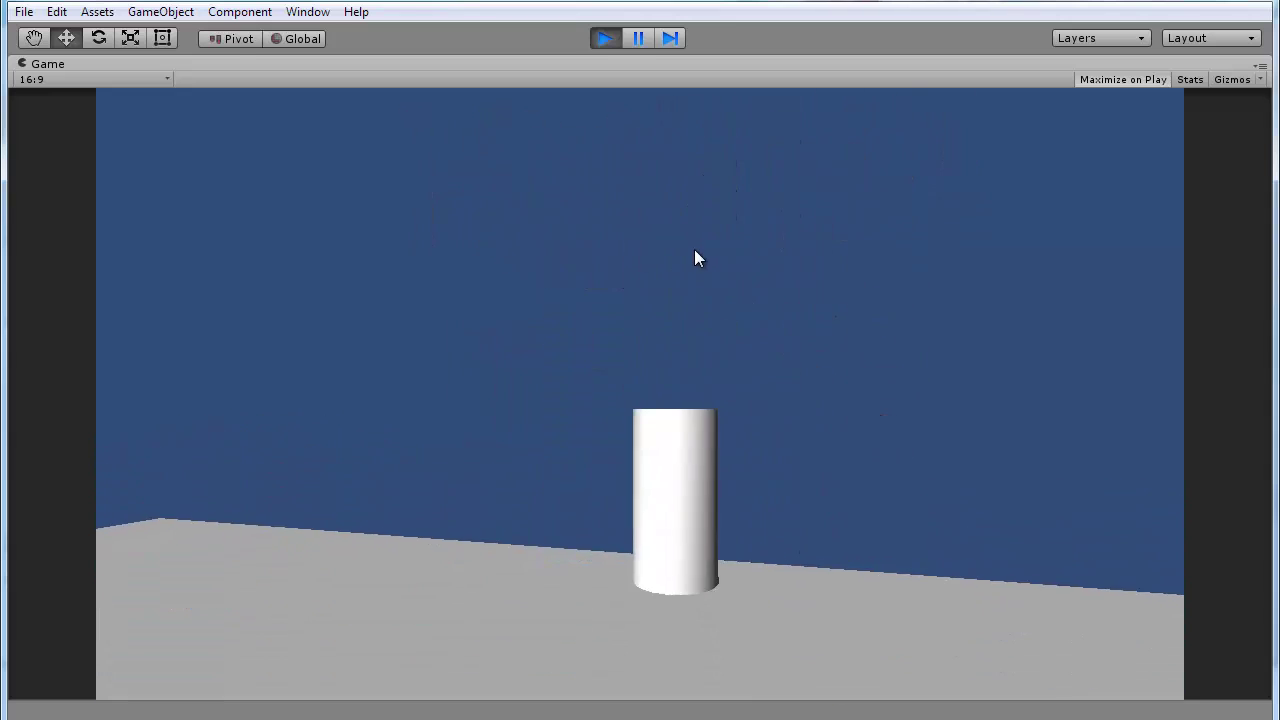
pyautogui.press('w')
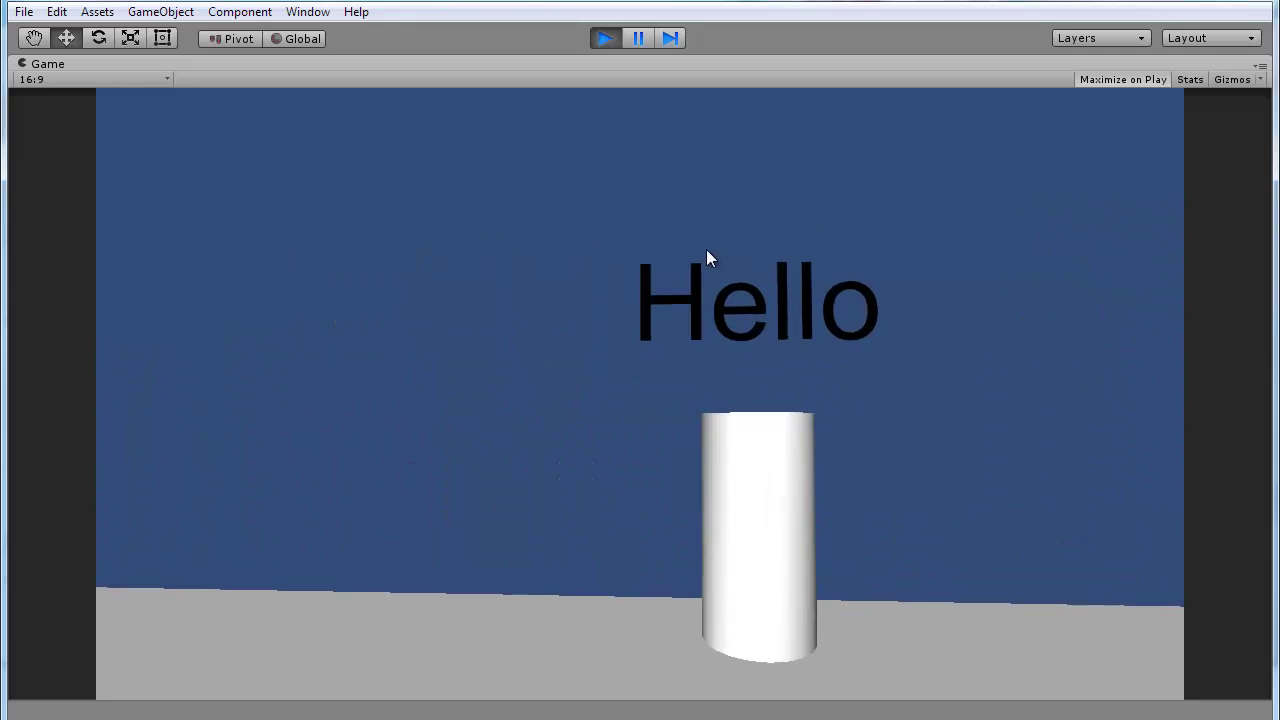
pyautogui.press('s')
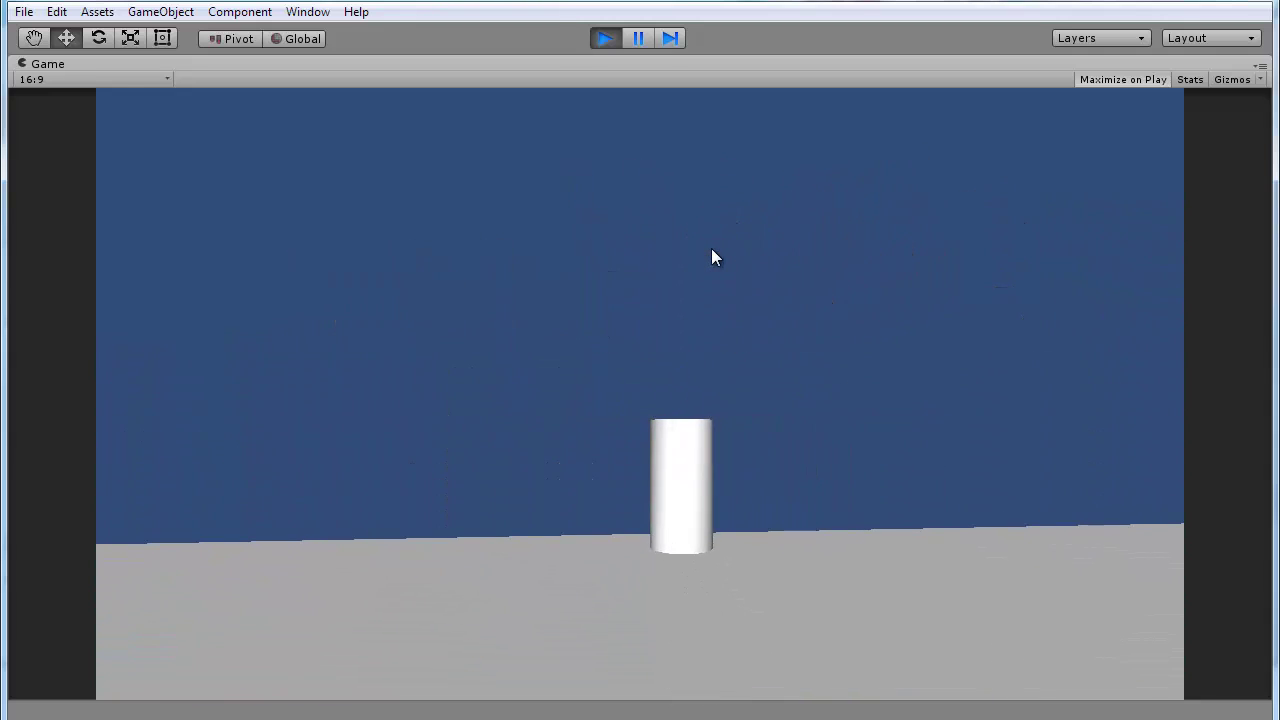
pyautogui.hotkey('ctrl', 'p')
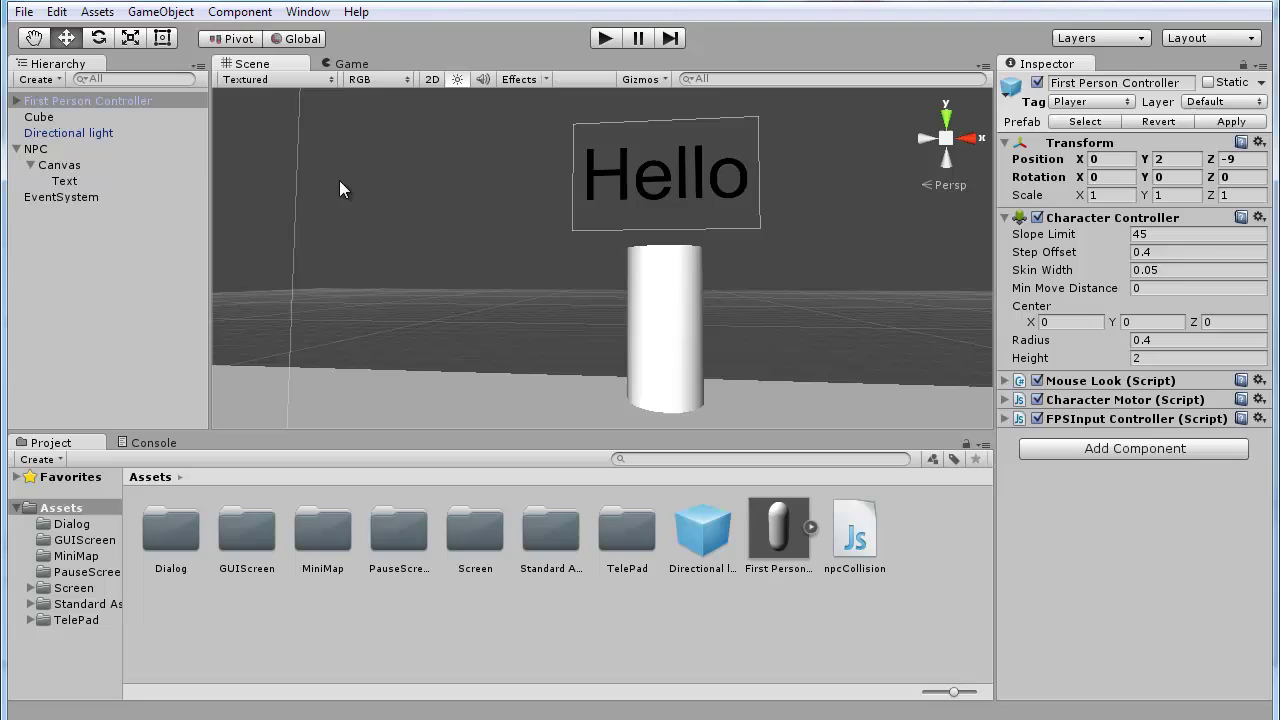
# - Add a new JavaScript component named textRotation to the Canvas and open it in MonoDevelop, dismissing the solution error
pyautogui.click(70, 166)
pyautogui.click(31, 165)
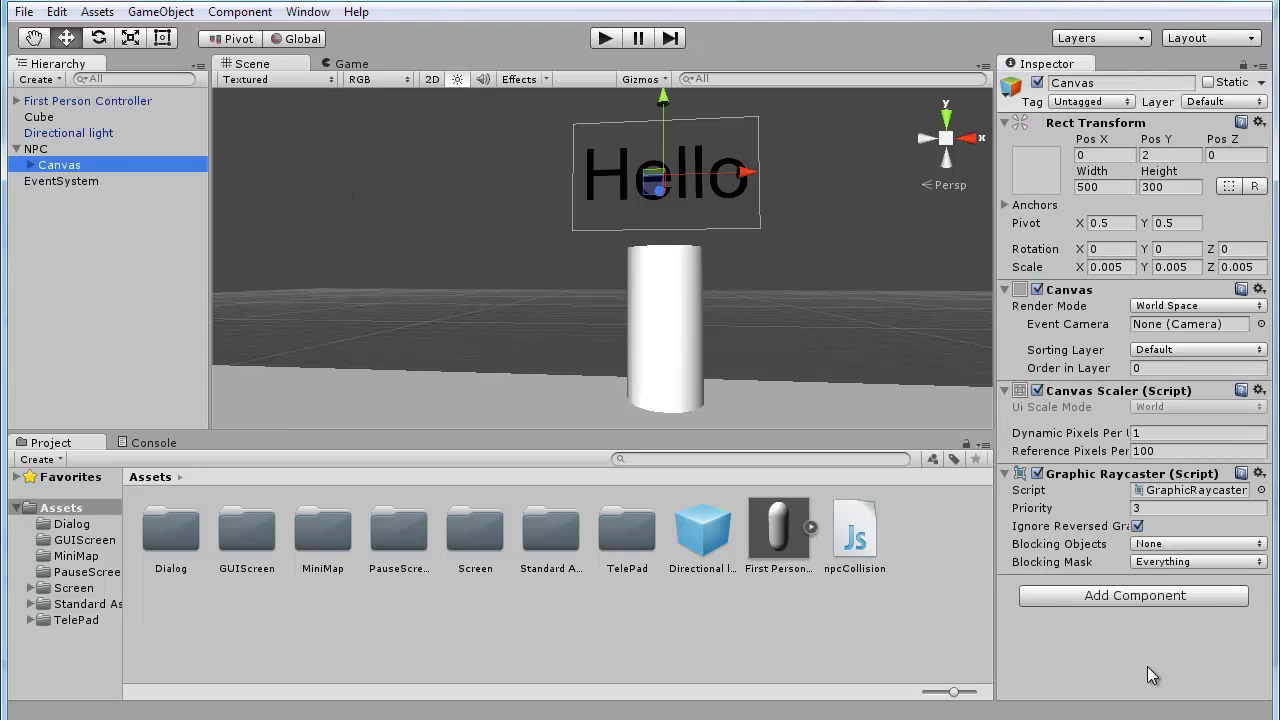
pyautogui.click(1137, 597)
pyautogui.click(1140, 692)
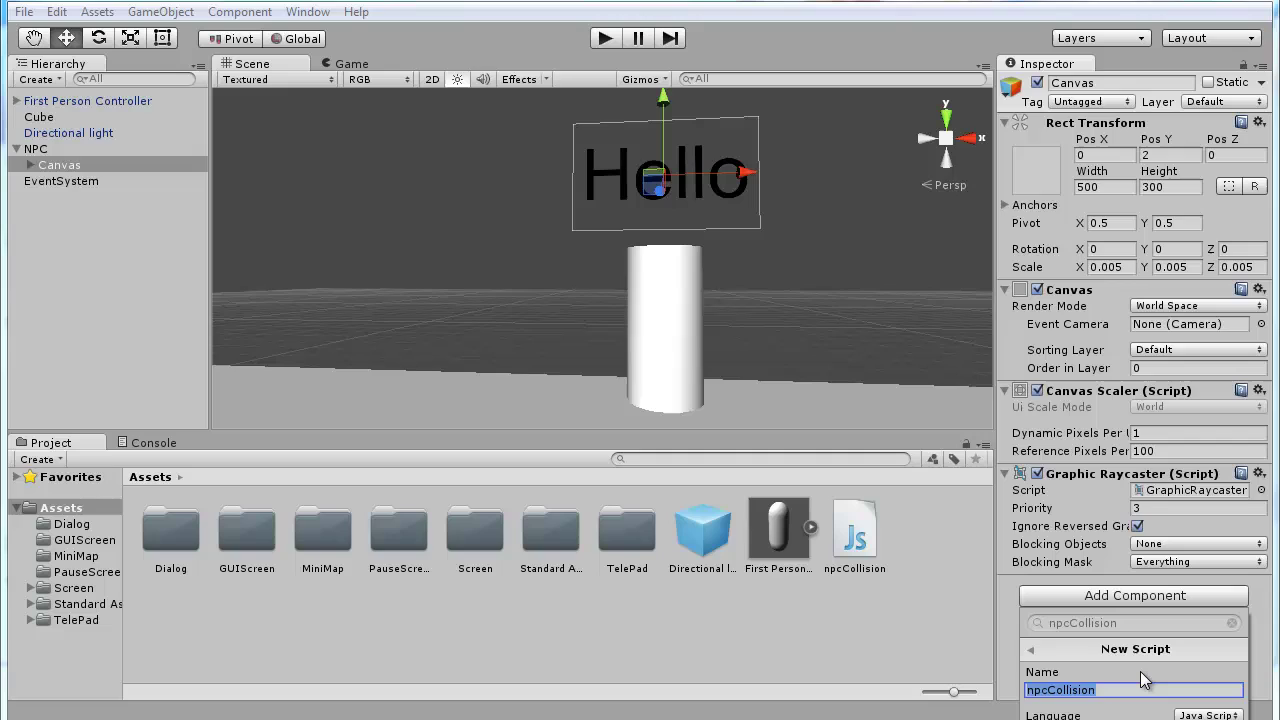
pyautogui.write('textRotation')
pyautogui.press('Return')
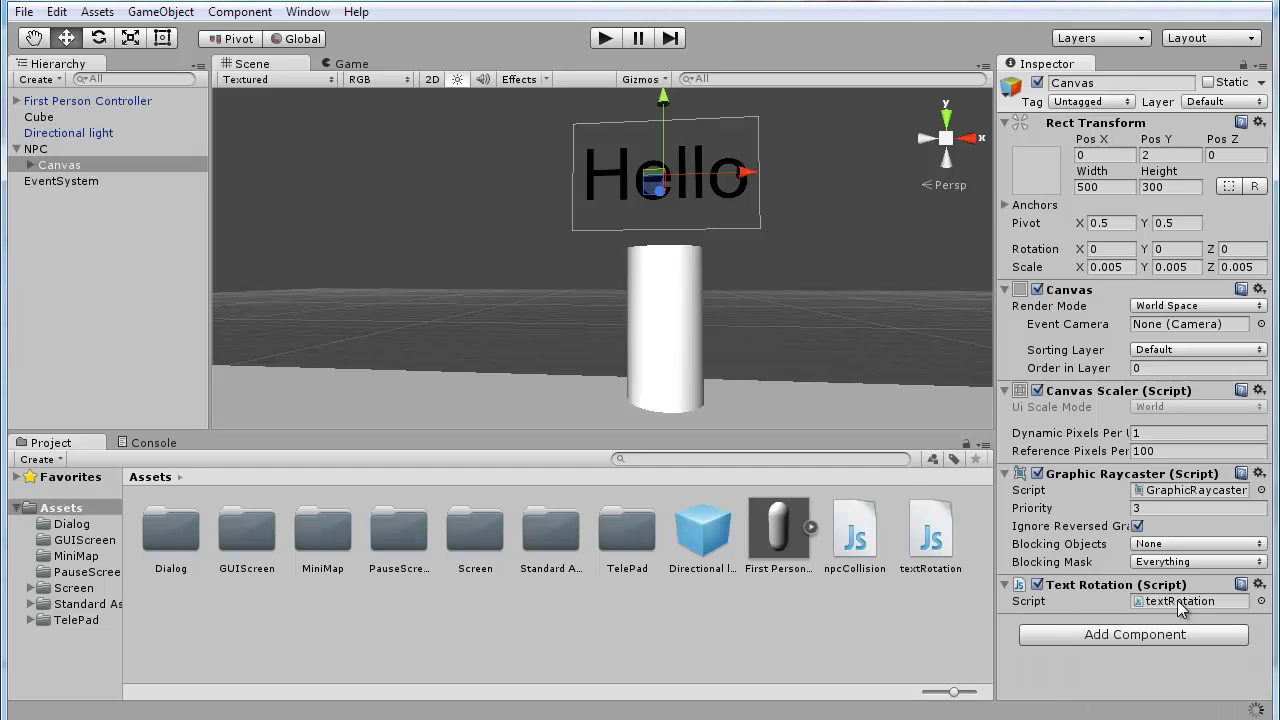
pyautogui.doubleClick(1180, 604)
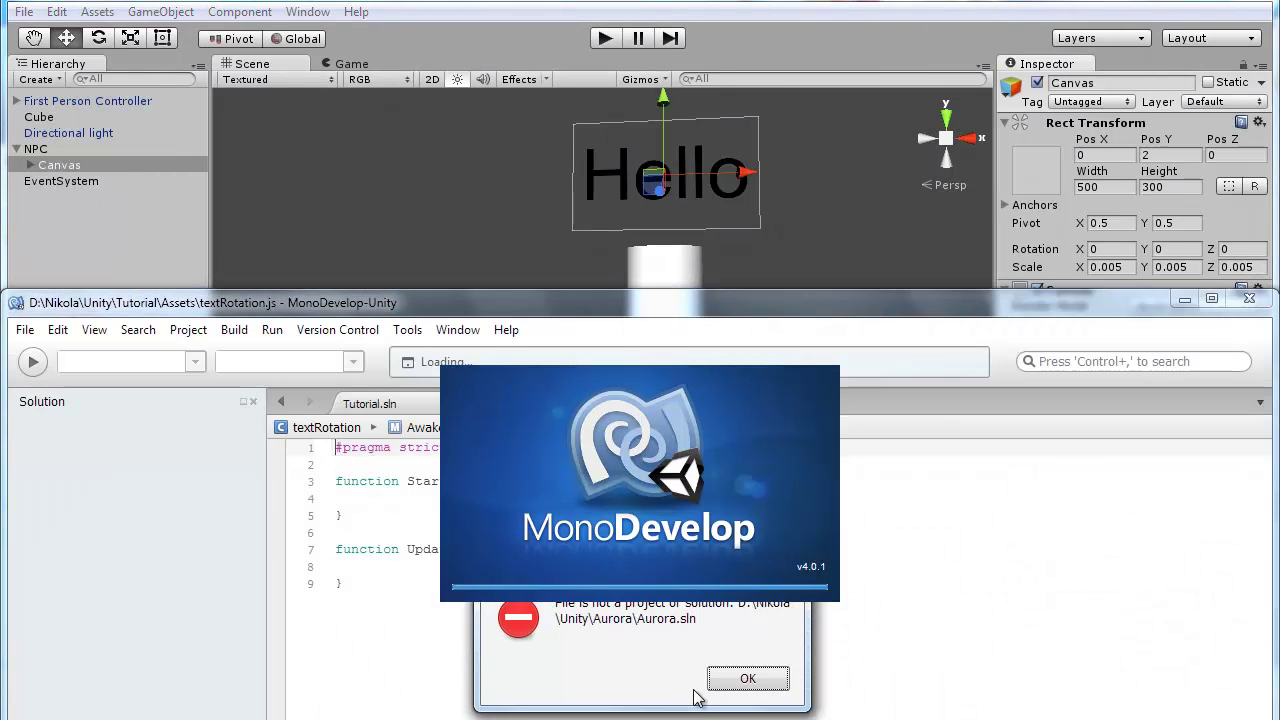
pyautogui.click(744, 680)
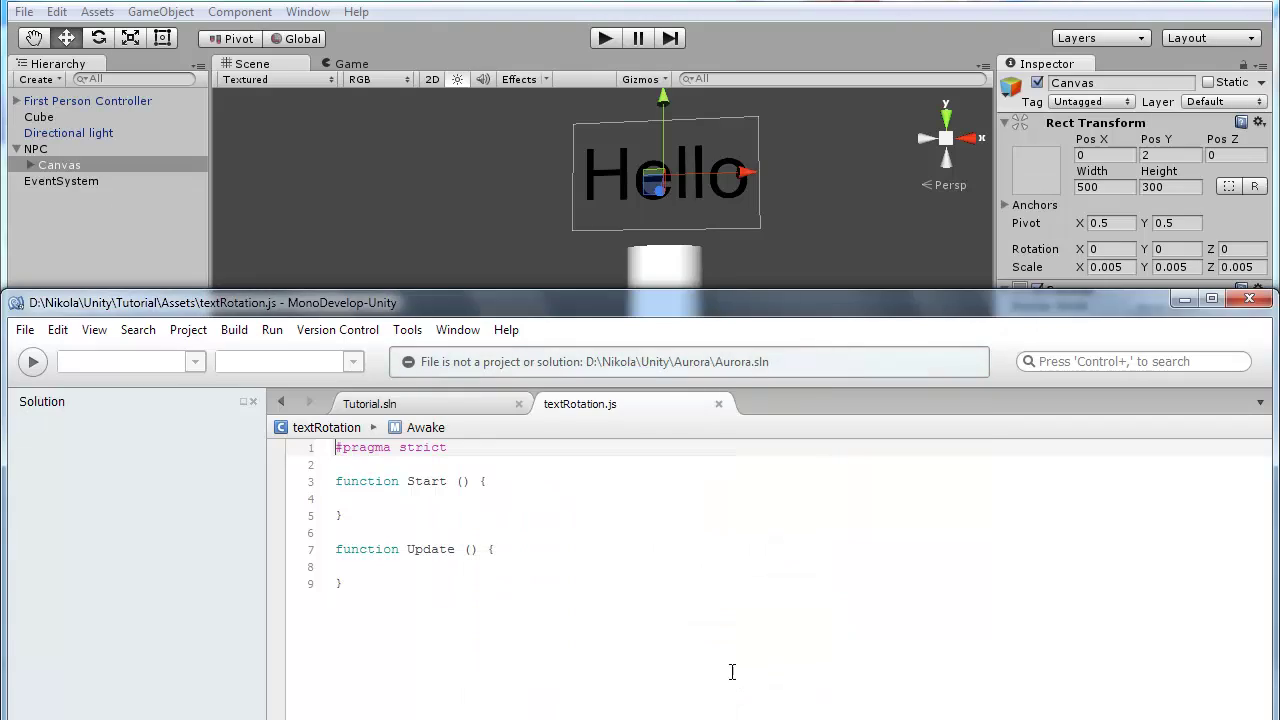
# - Close the Tutorial.sln file and declare "var player : Transform;" above the Start function in textRotation.js
pyautogui.click(519, 404)
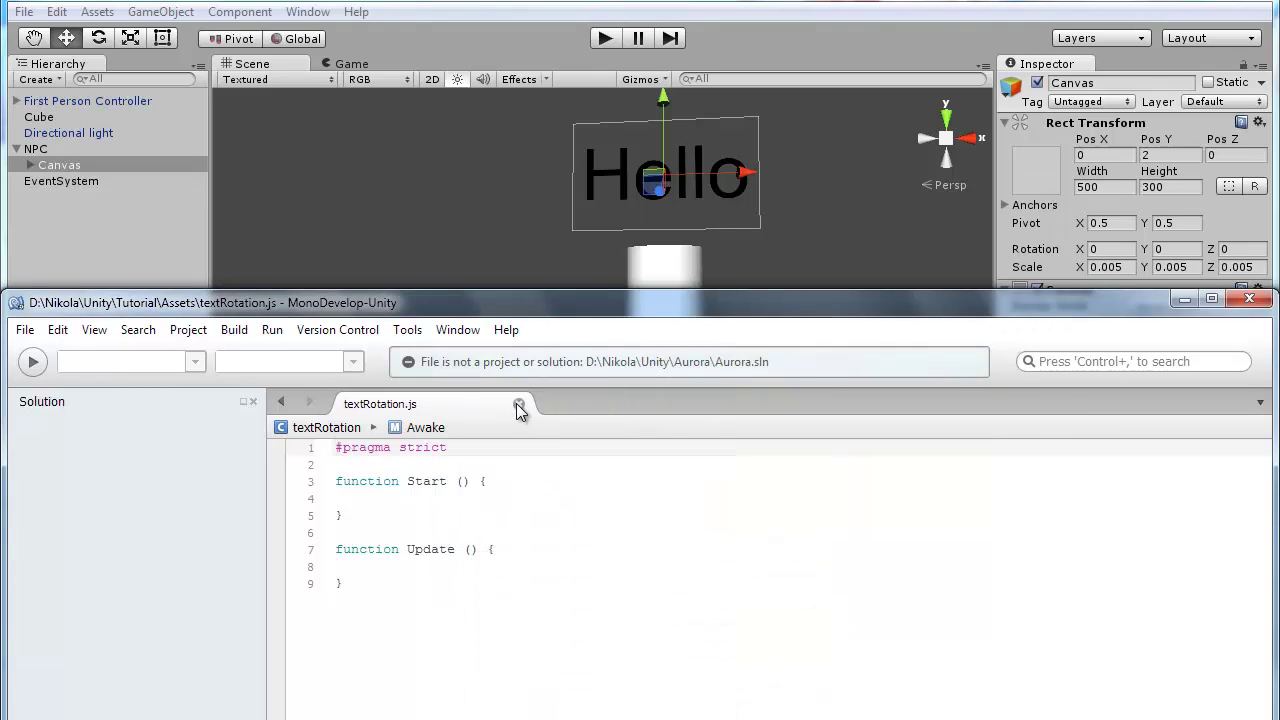
pyautogui.click(454, 464)
pyautogui.press('Return')
pyautogui.press('Return')
pyautogui.press('Up')
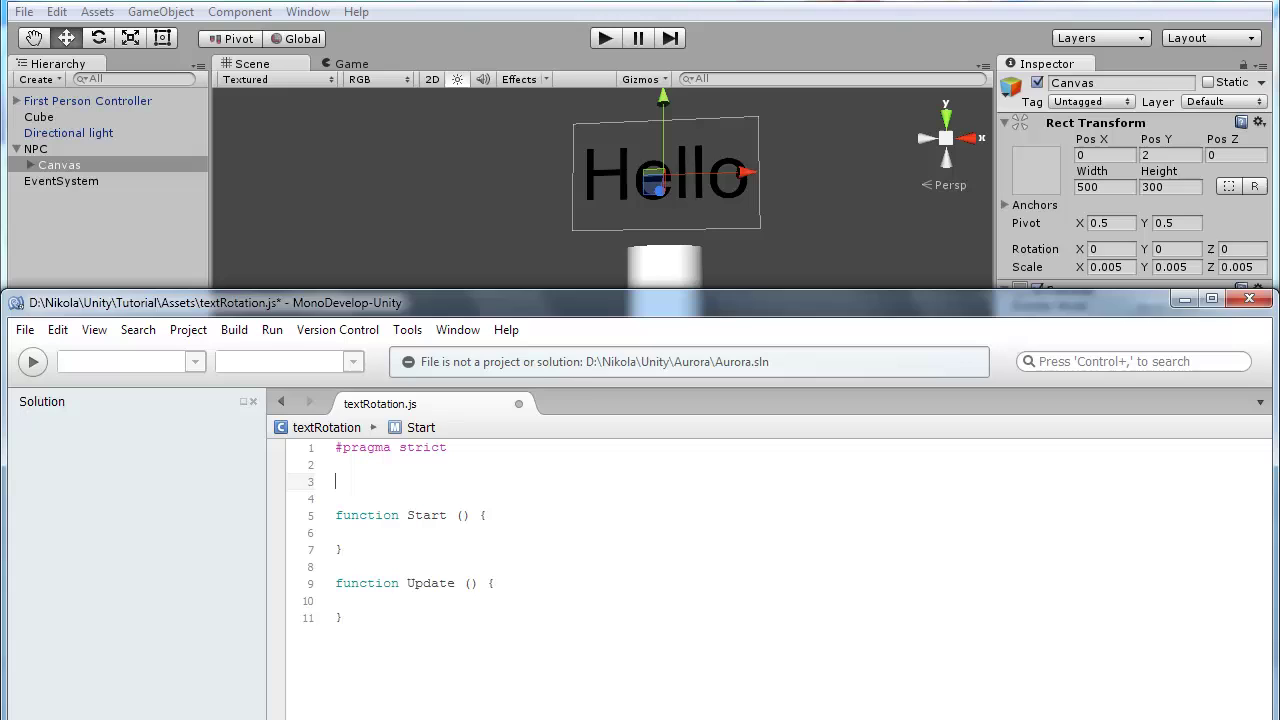
pyautogui.write('var pla')
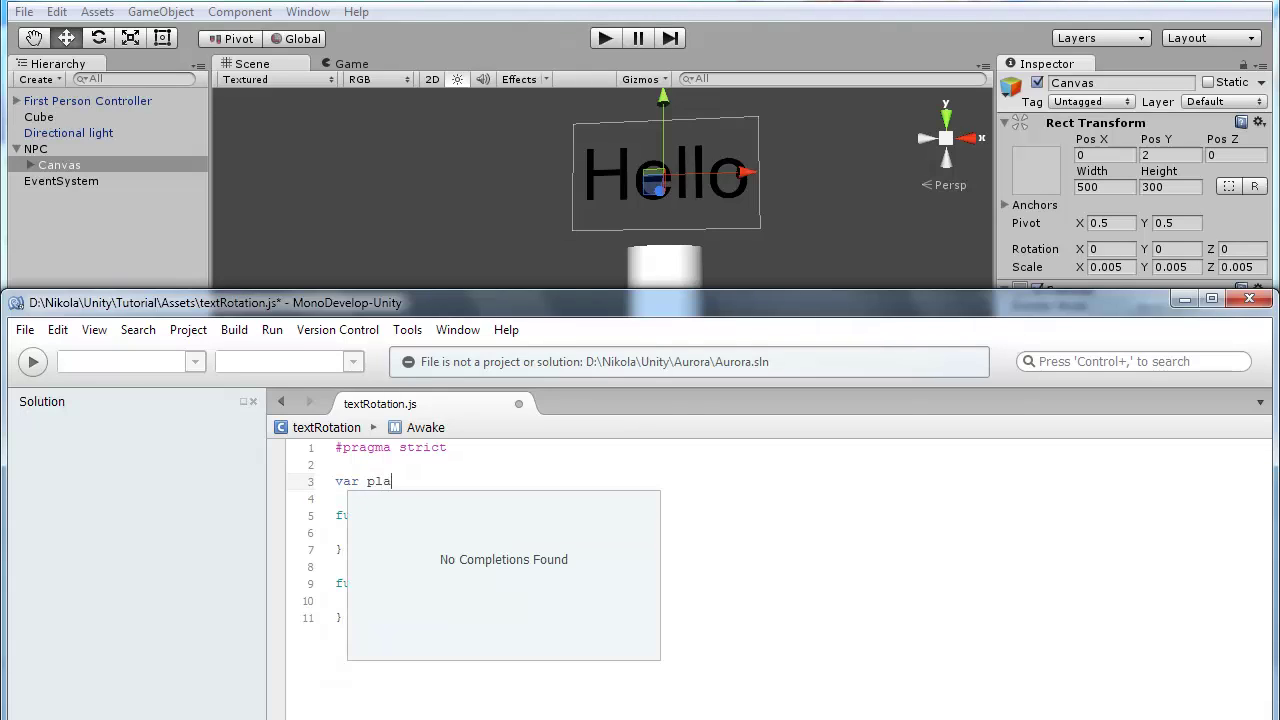
pyautogui.write('yer : Tra')
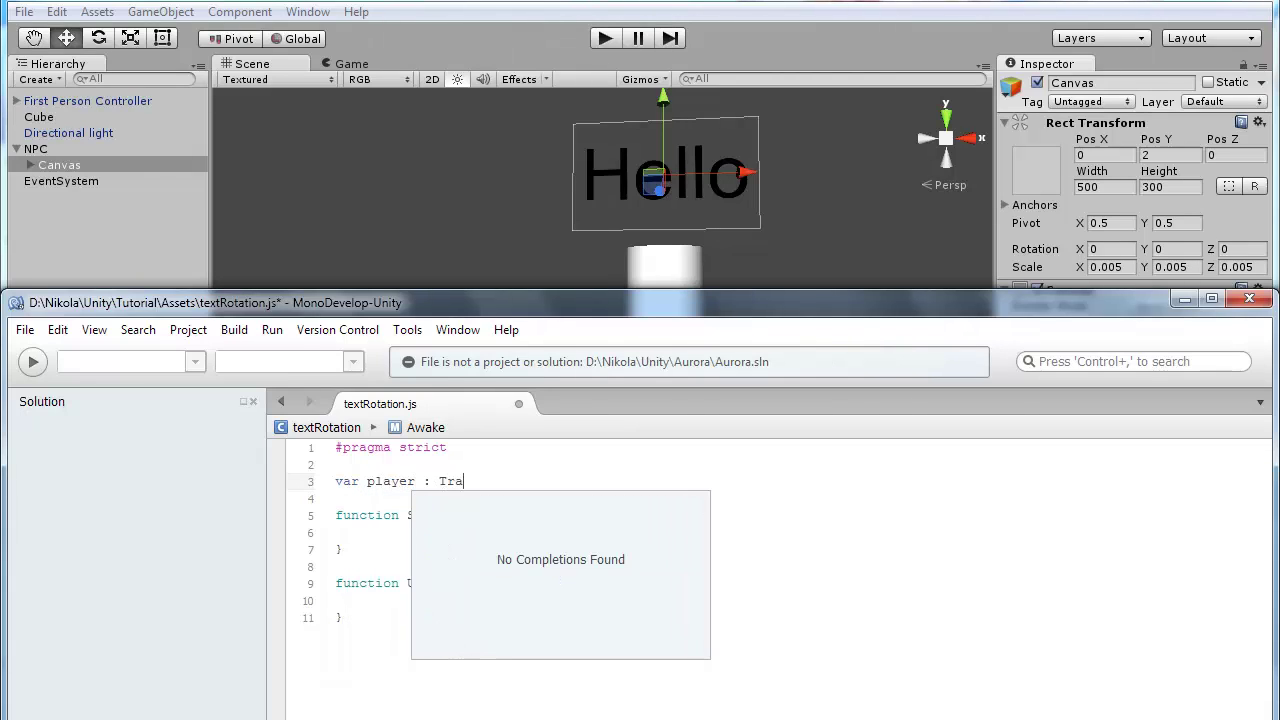
pyautogui.write('nsform')
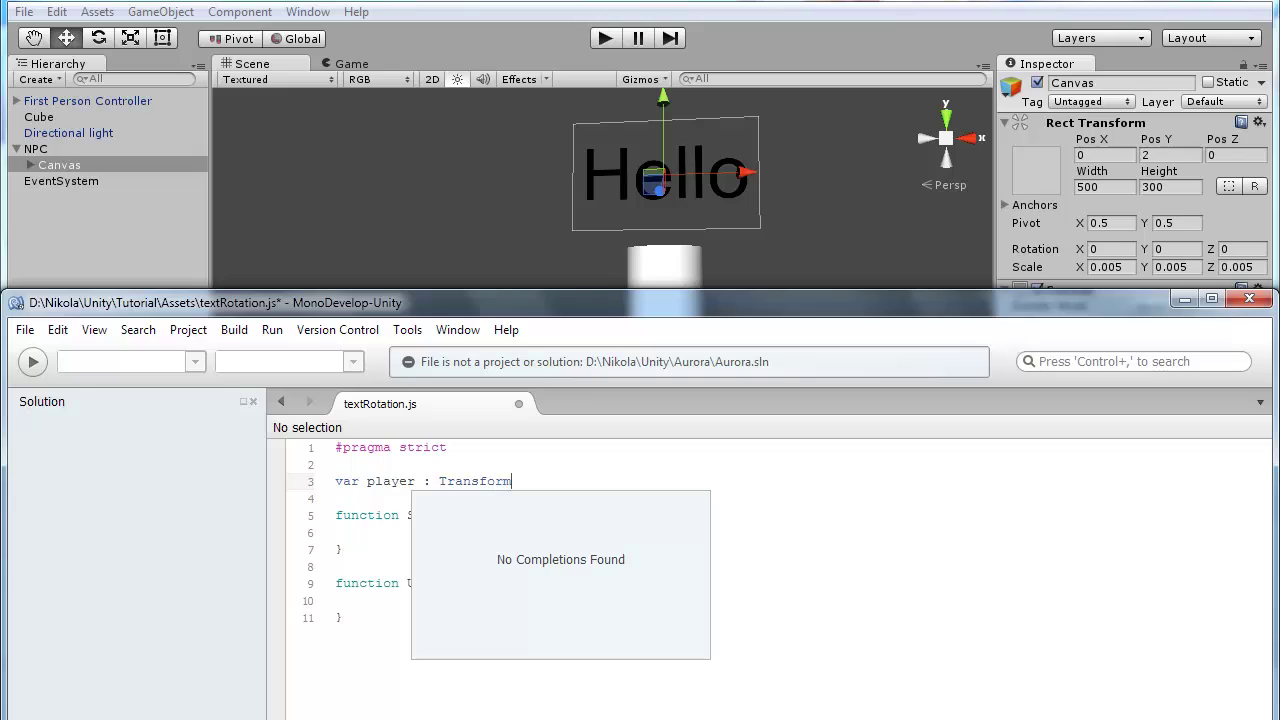
pyautogui.write(';')
# - Add "transform.rotation = player.rotation;" to the Update function and save the script with converted line endings
pyautogui.click(384, 599)
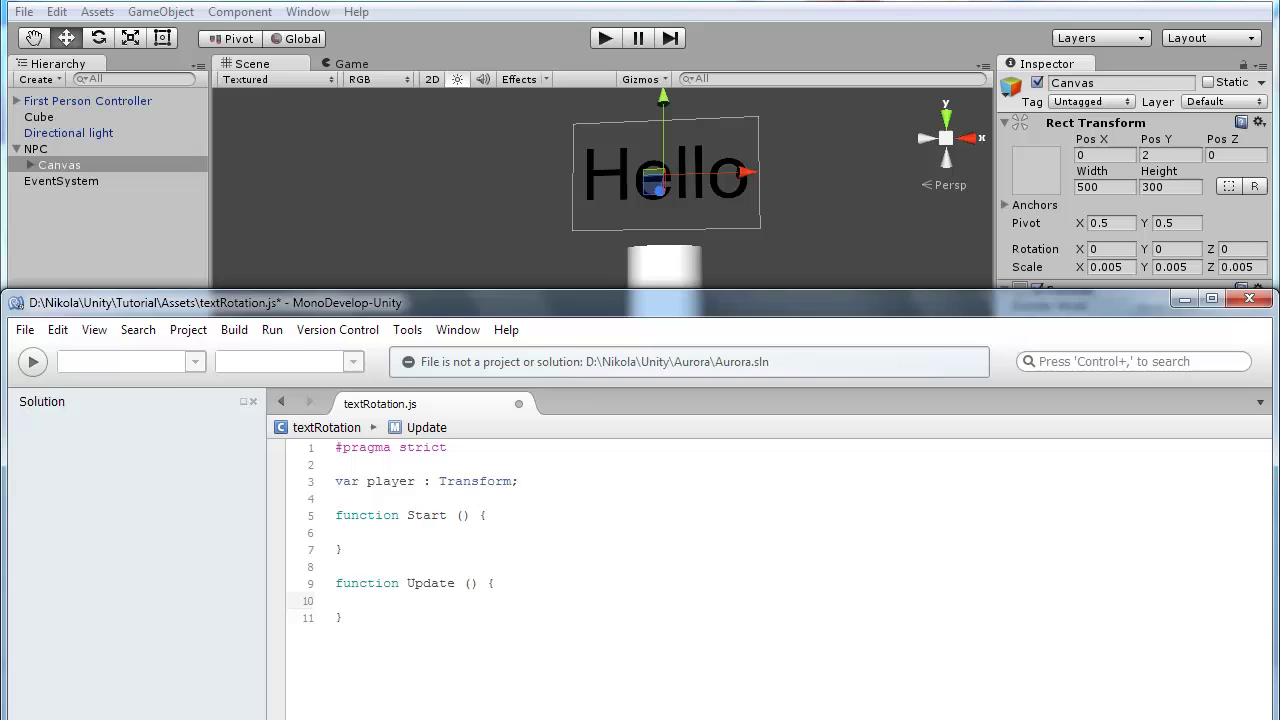
pyautogui.write('tra')
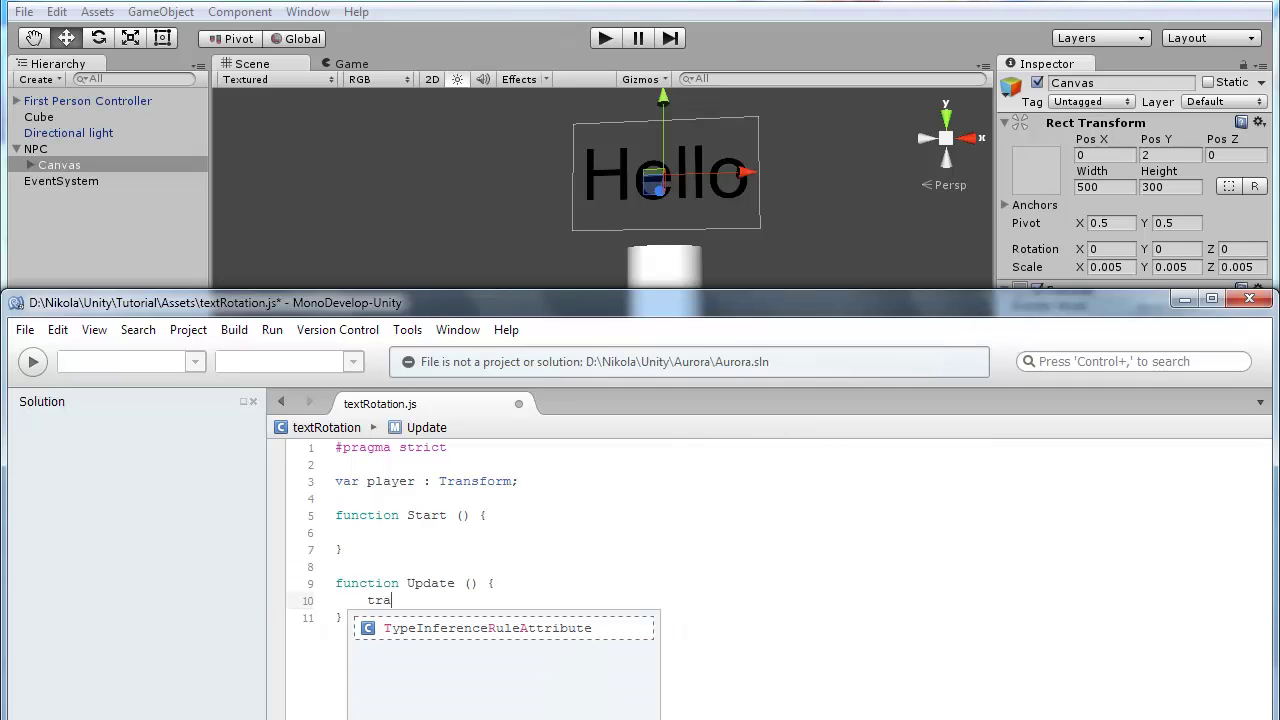
pyautogui.write('nsform')
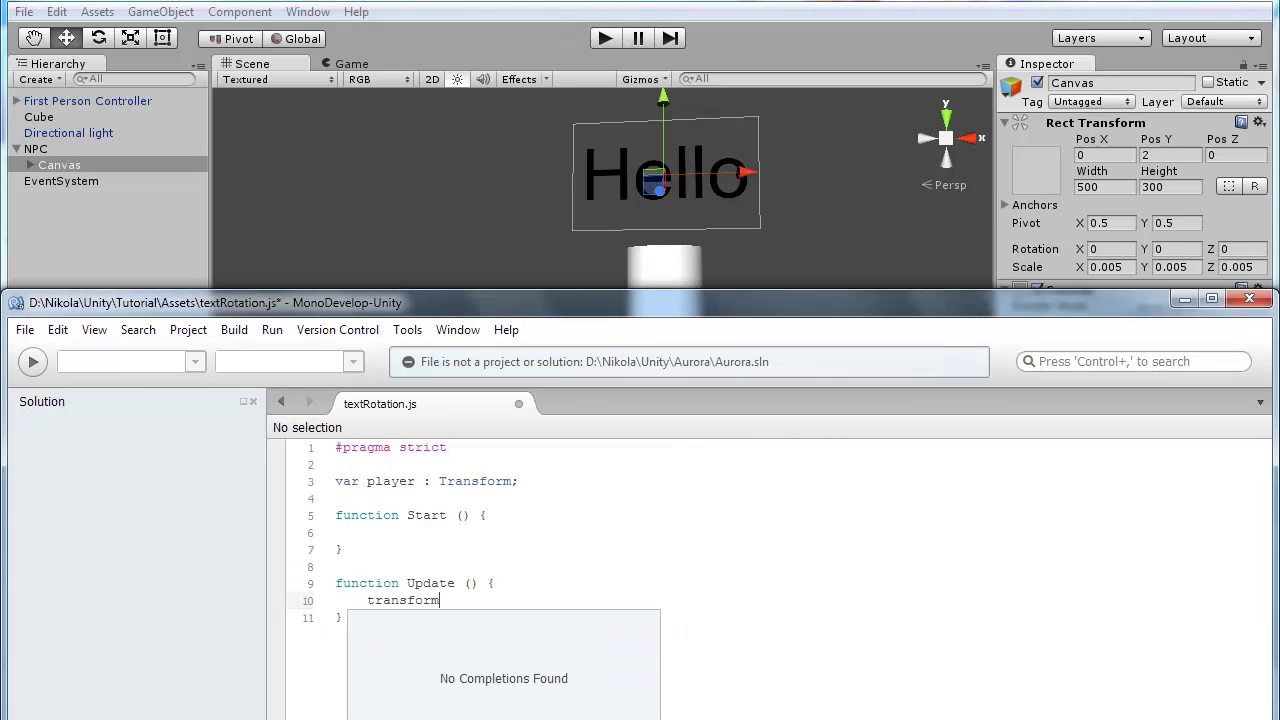
pyautogui.write('.rotatio')
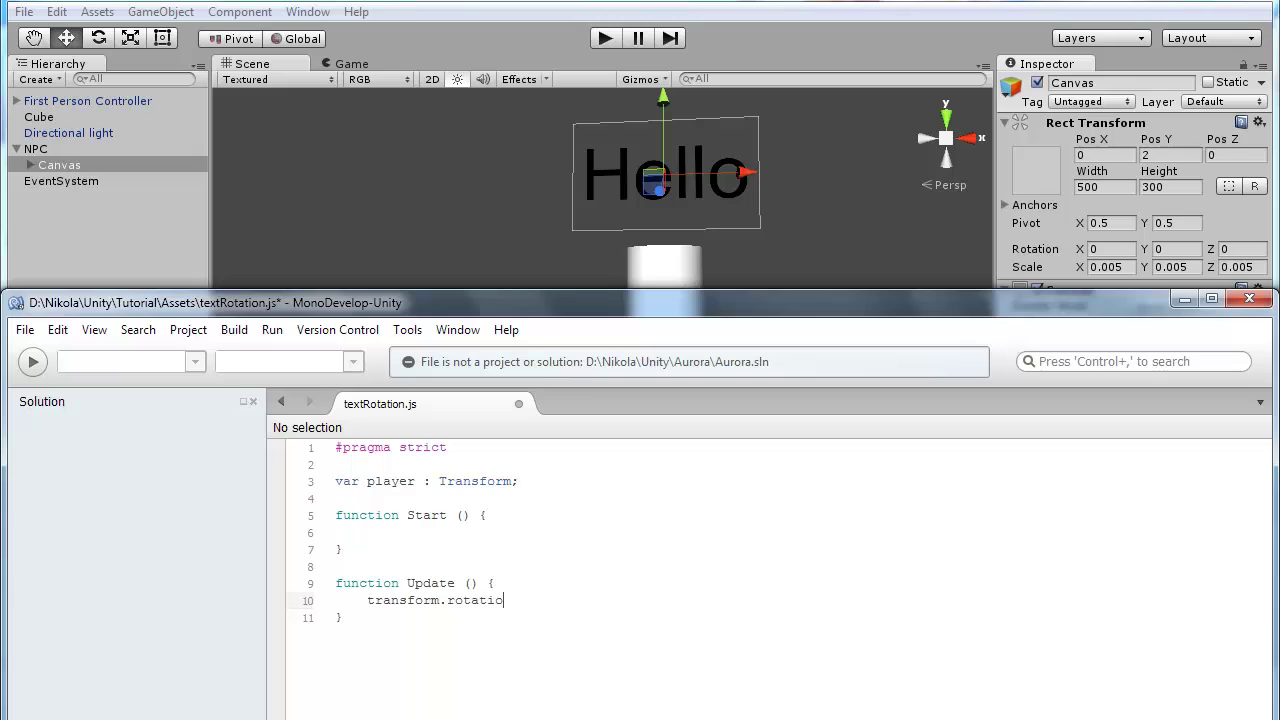
pyautogui.write('n = p')
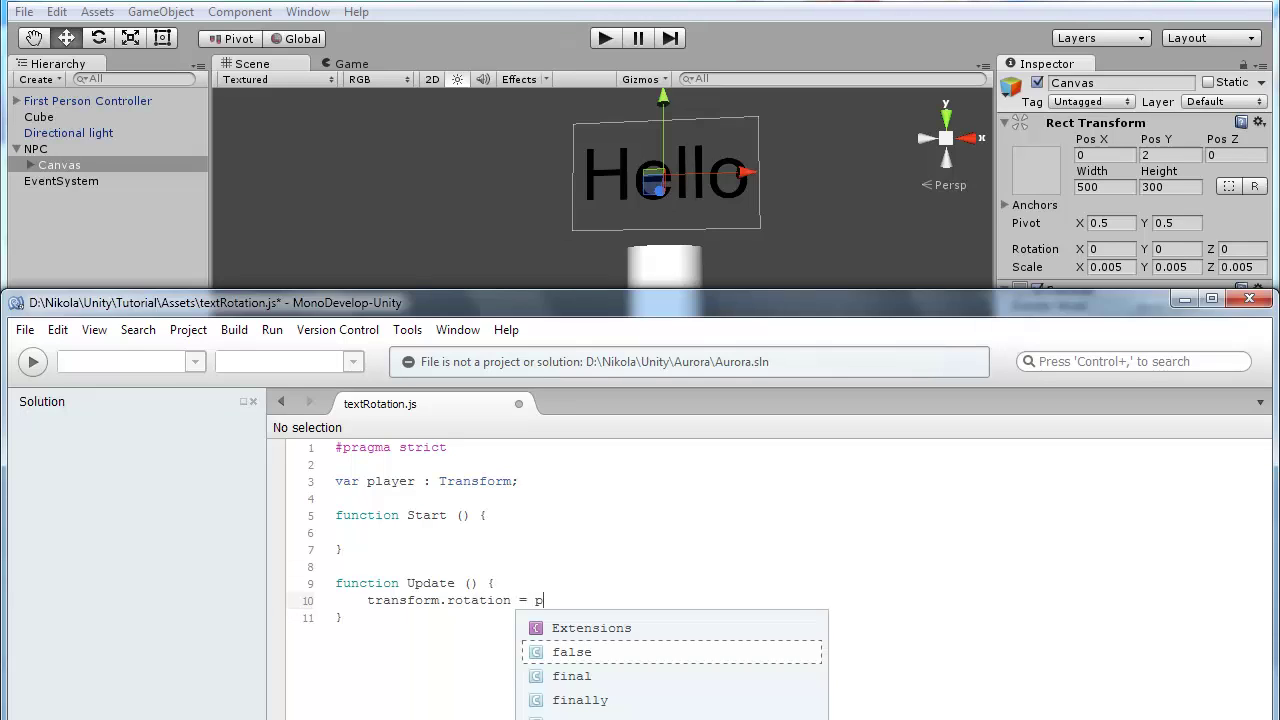
pyautogui.write('layer.rotation;')
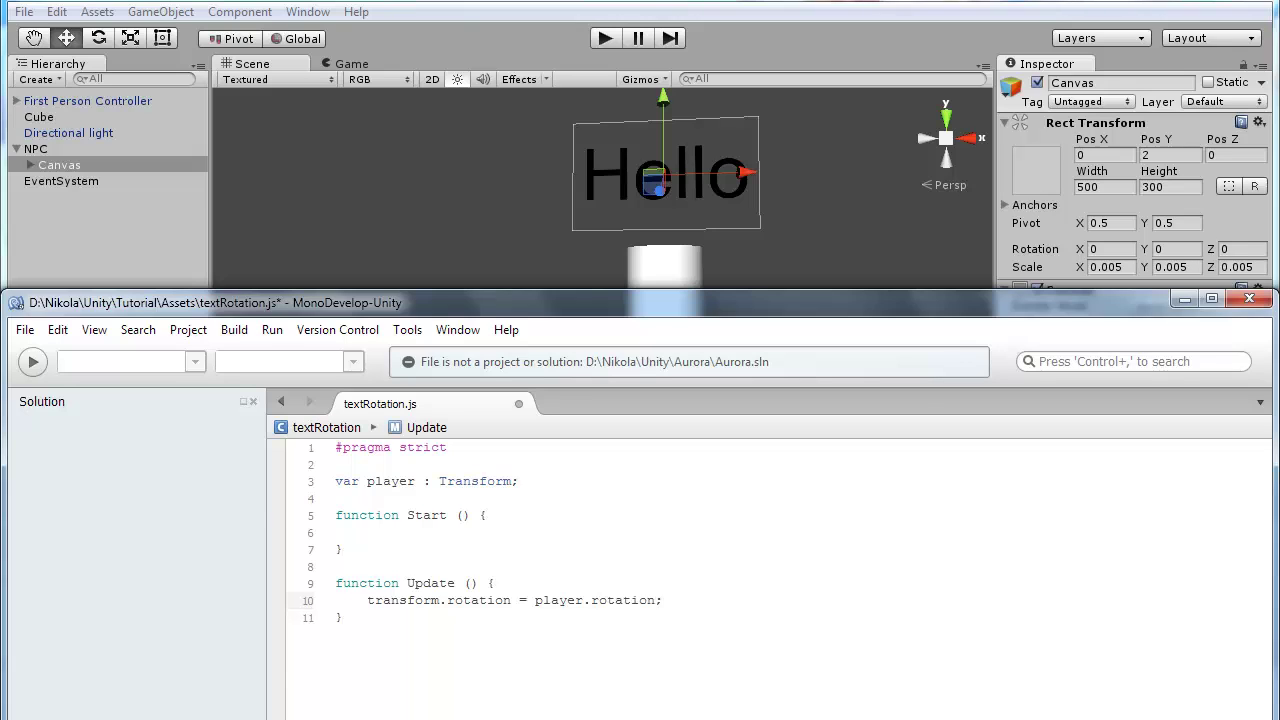
pyautogui.hotkey('ctrl', 's')
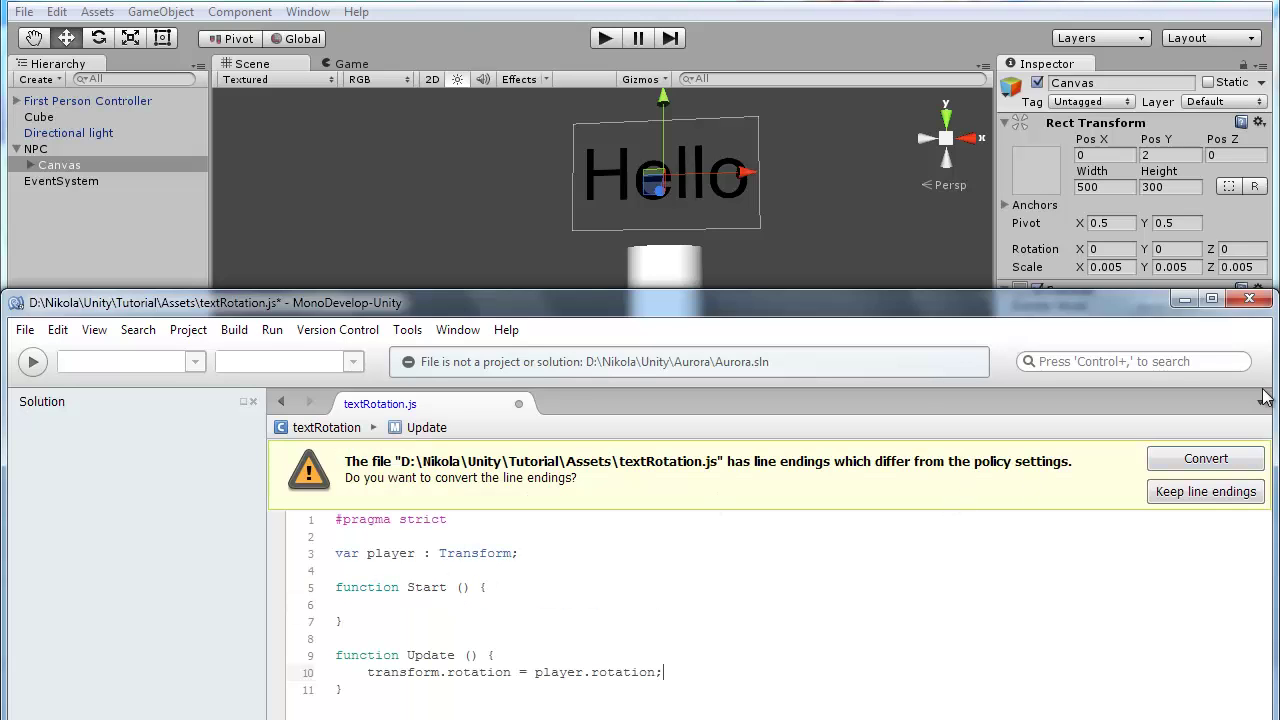
pyautogui.click(1206, 460)
pyautogui.click(690, 602)
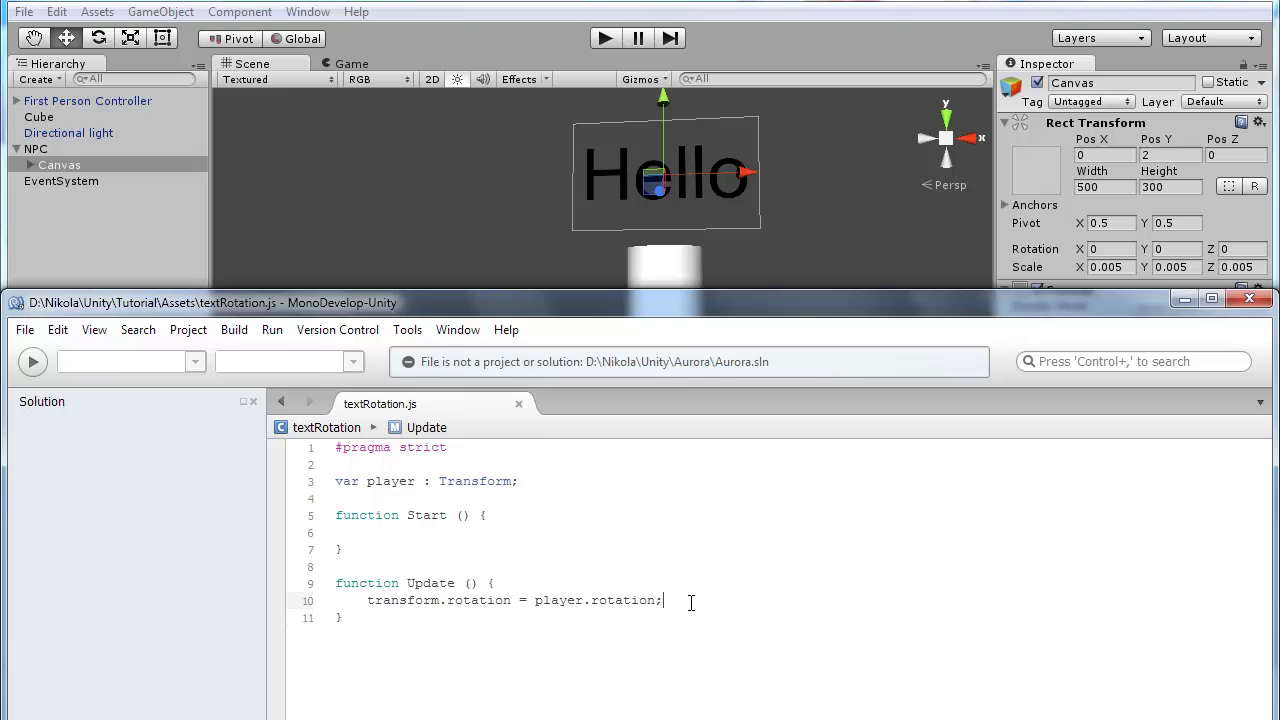
# - Switch to Unity, run the scene briefly to check the new rotation script, and stop playback
pyautogui.click(816, 261)
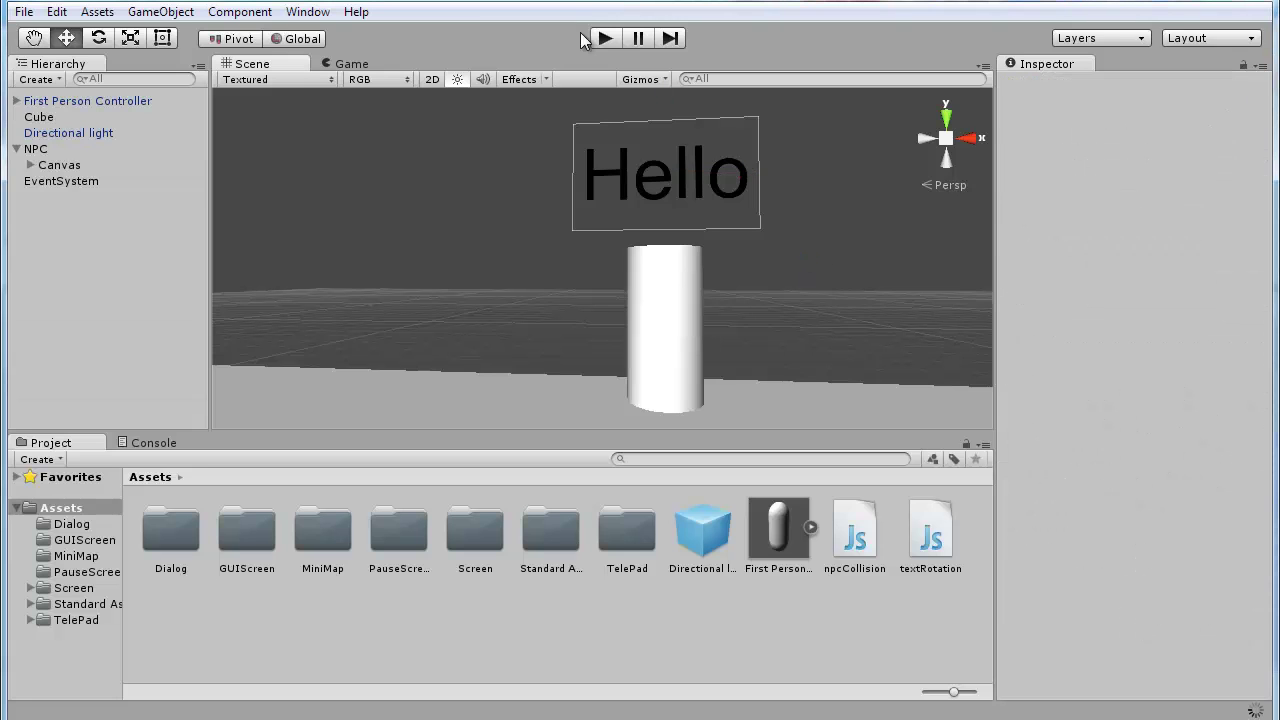
pyautogui.click(604, 38)
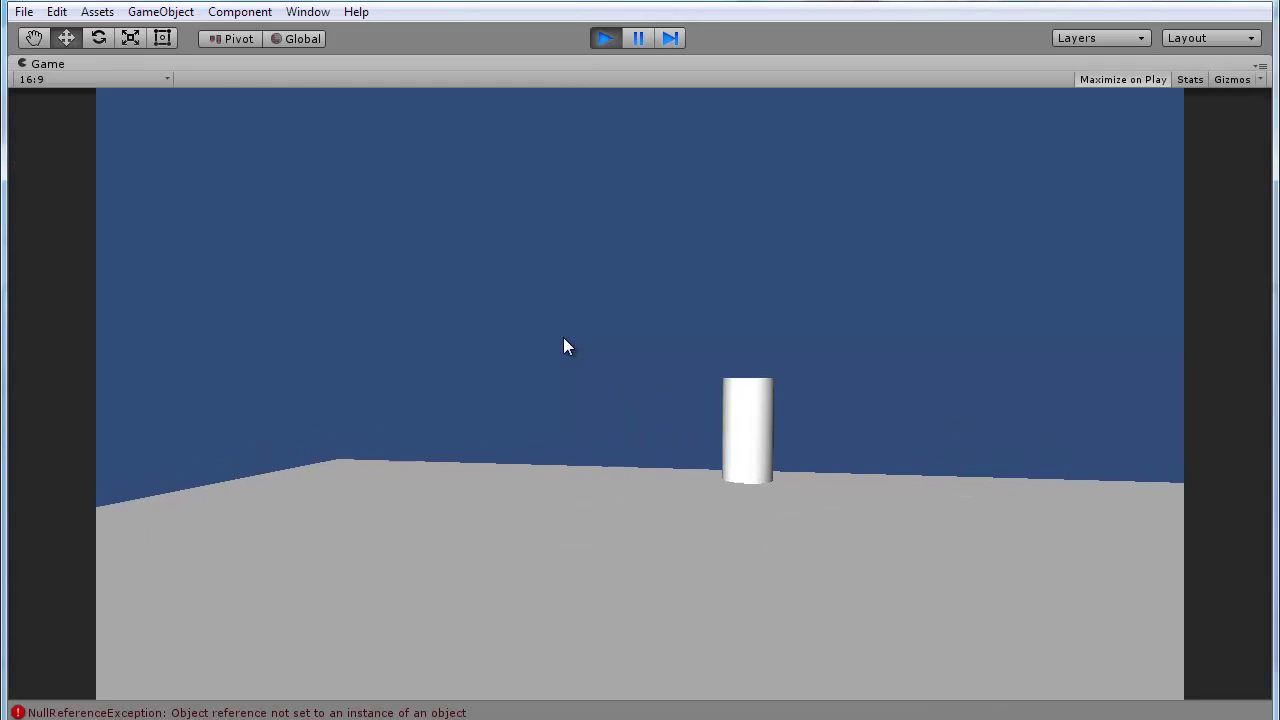
pyautogui.click(608, 38)
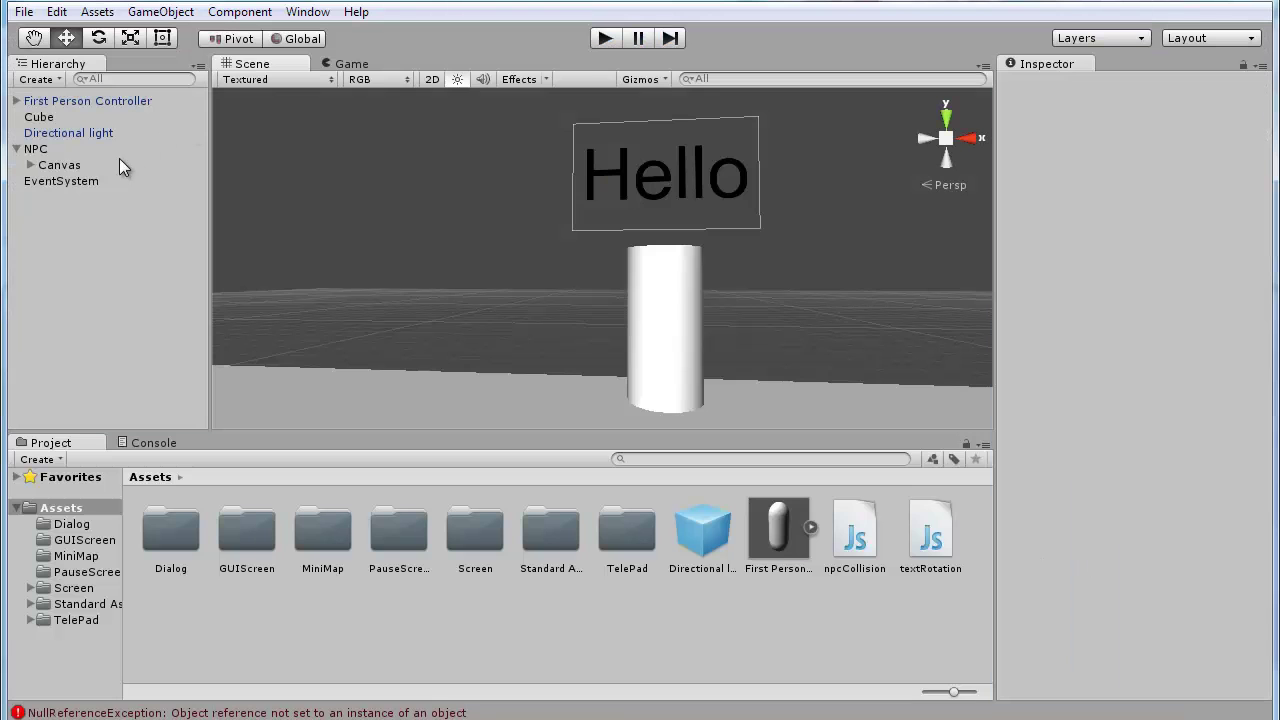
# - Assign the First Person Controller as the Player of the Canvas's Text Rotation script
pyautogui.click(62, 166)
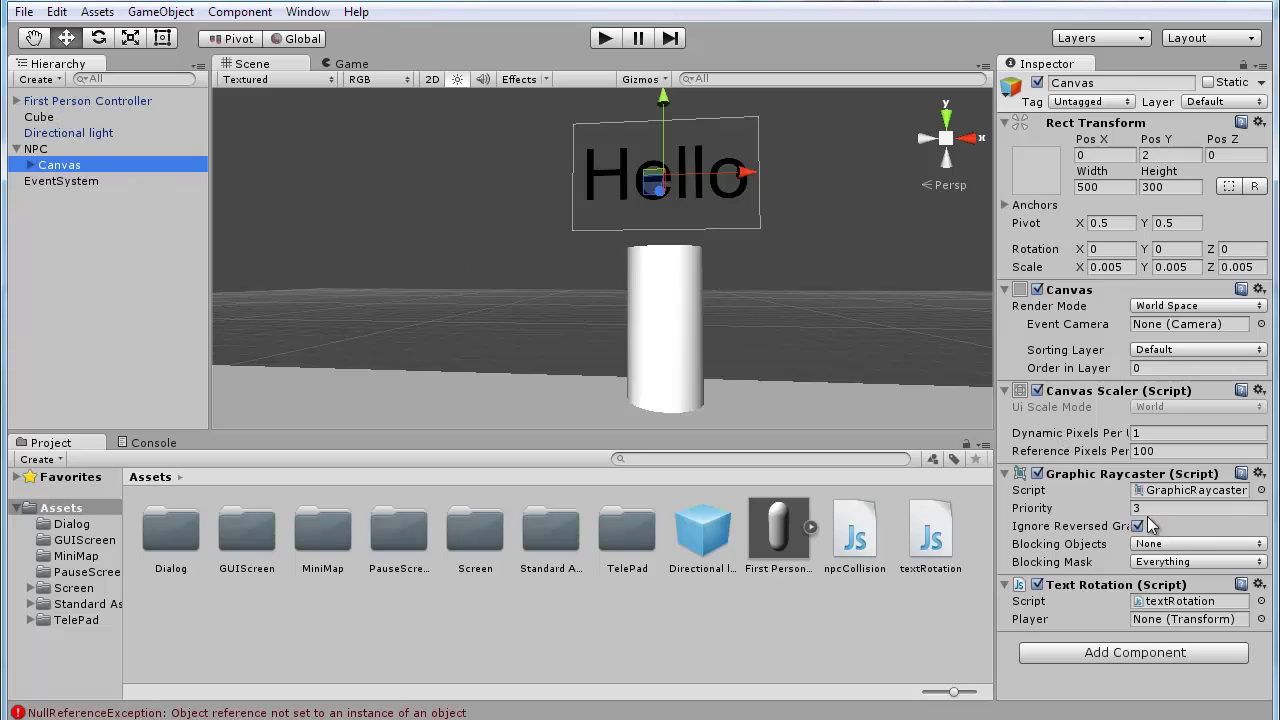
pyautogui.moveTo(100, 102)
pyautogui.mouseDown()
pyautogui.moveTo(145, 108)
pyautogui.moveTo(1082, 628)
pyautogui.moveTo(1183, 624)
pyautogui.mouseUp()
# - Play-test the text rotation by walking the player around the NPC and in and out of its trigger, restarting when needed, and stop the game
pyautogui.click(604, 37)
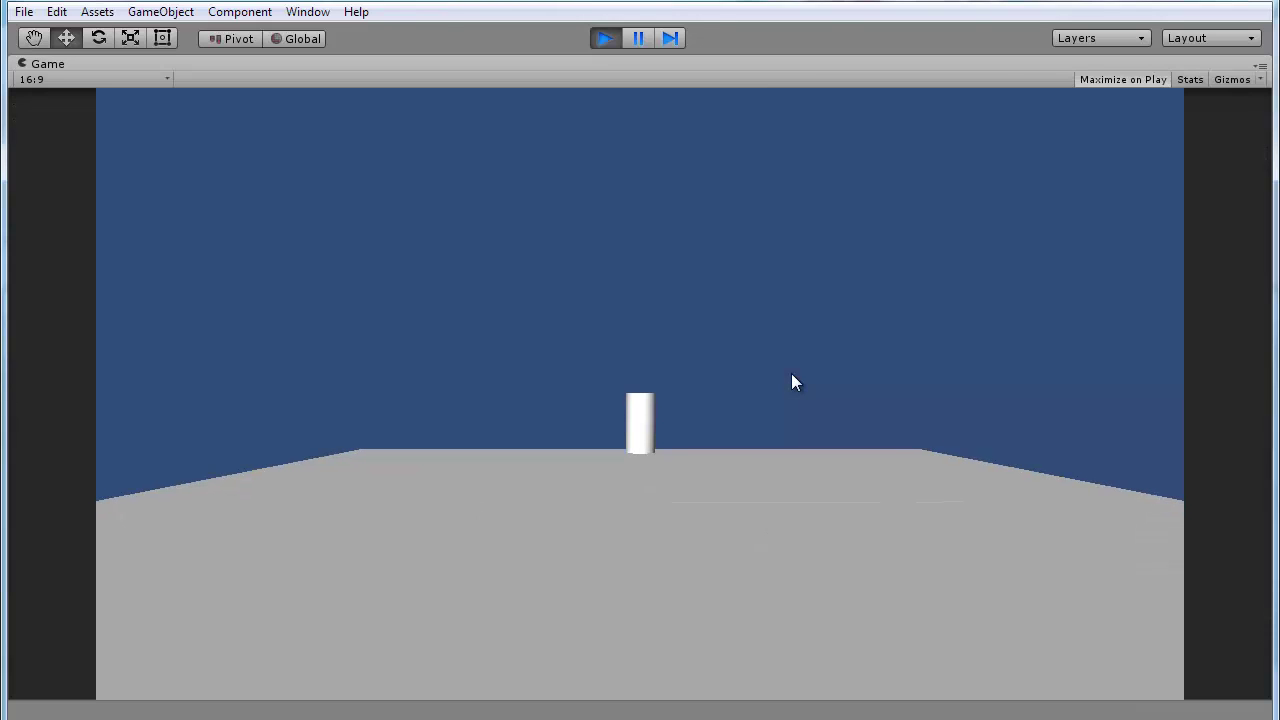
pyautogui.press('w')
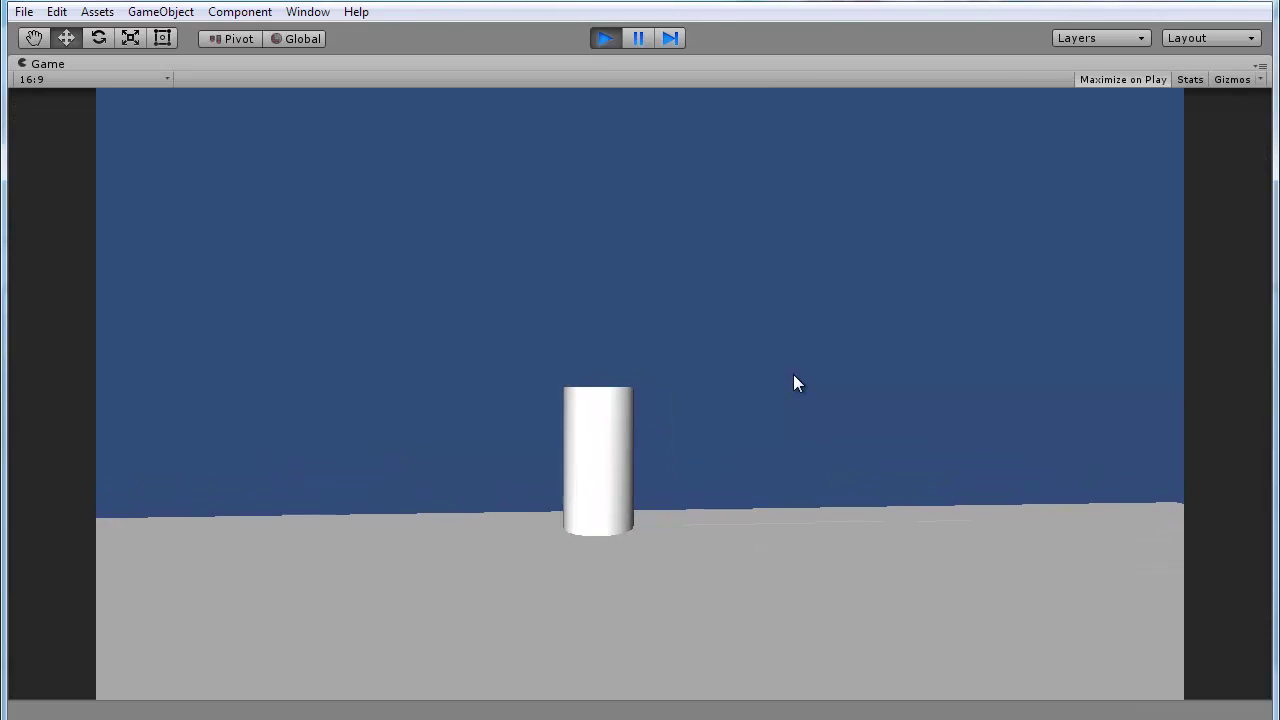
pyautogui.press('w')
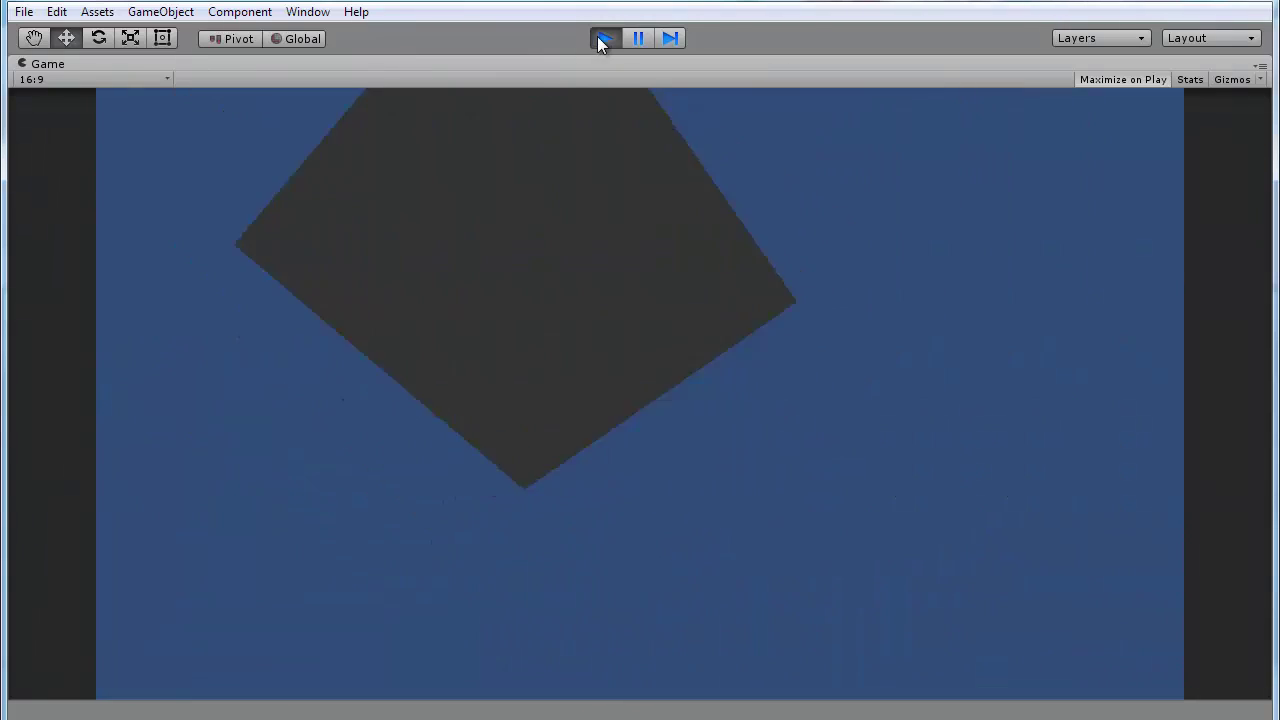
pyautogui.click(604, 38)
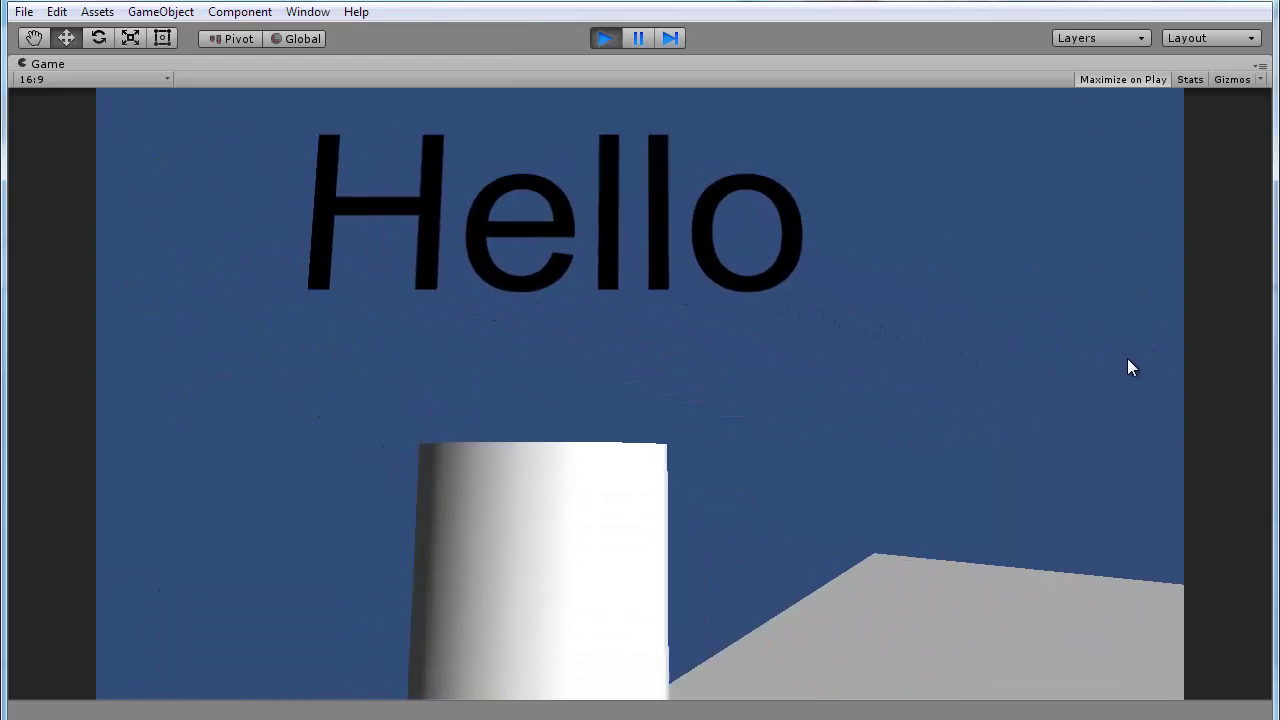
pyautogui.press('w')
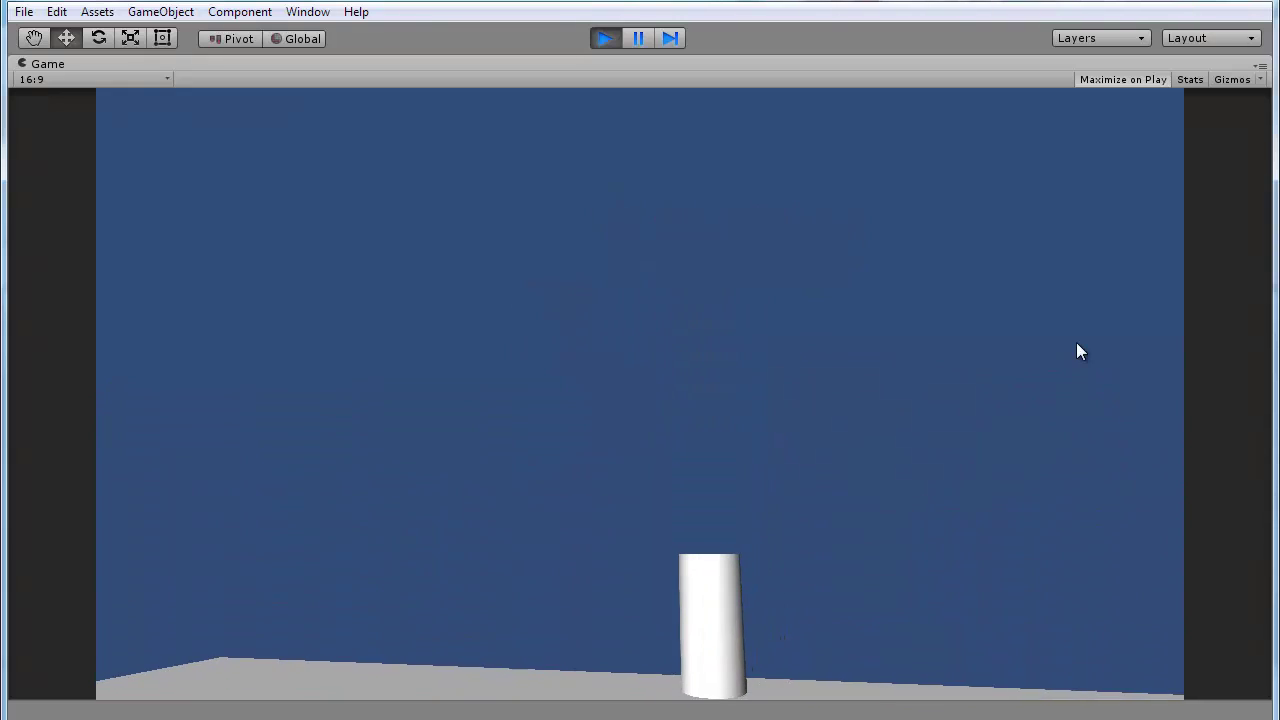
pyautogui.hotkey('ctrl', 'p')
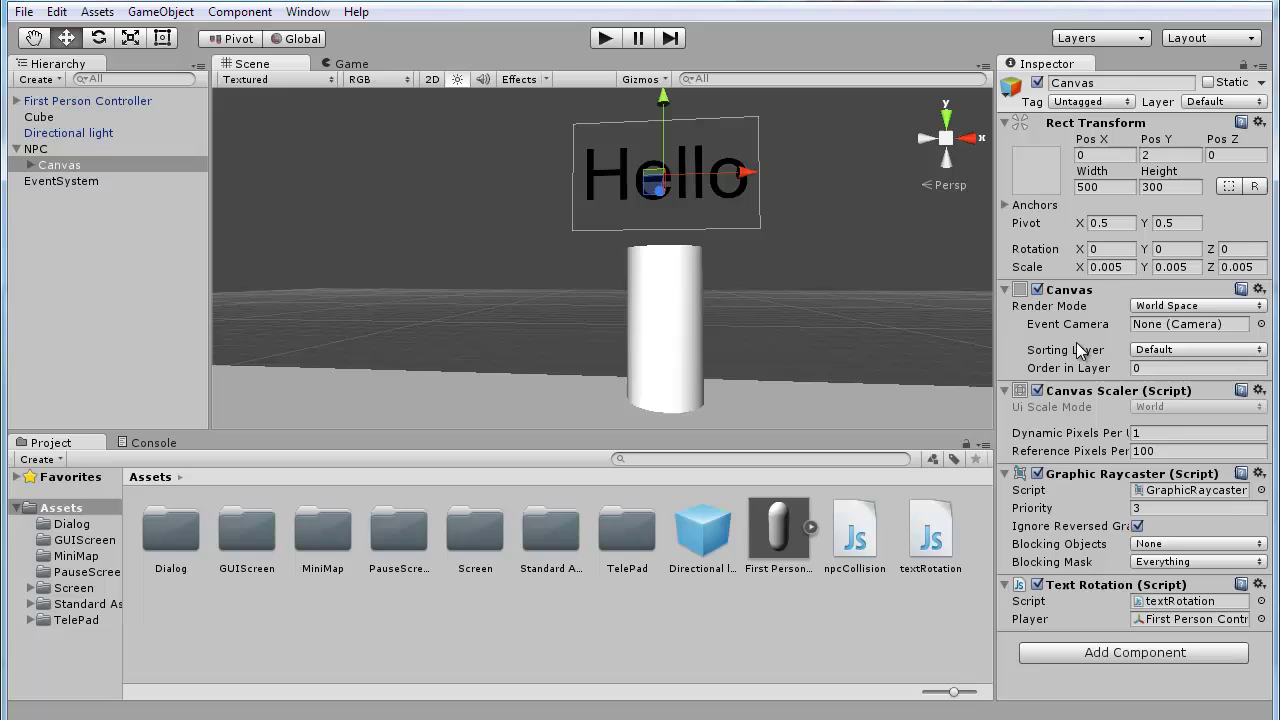